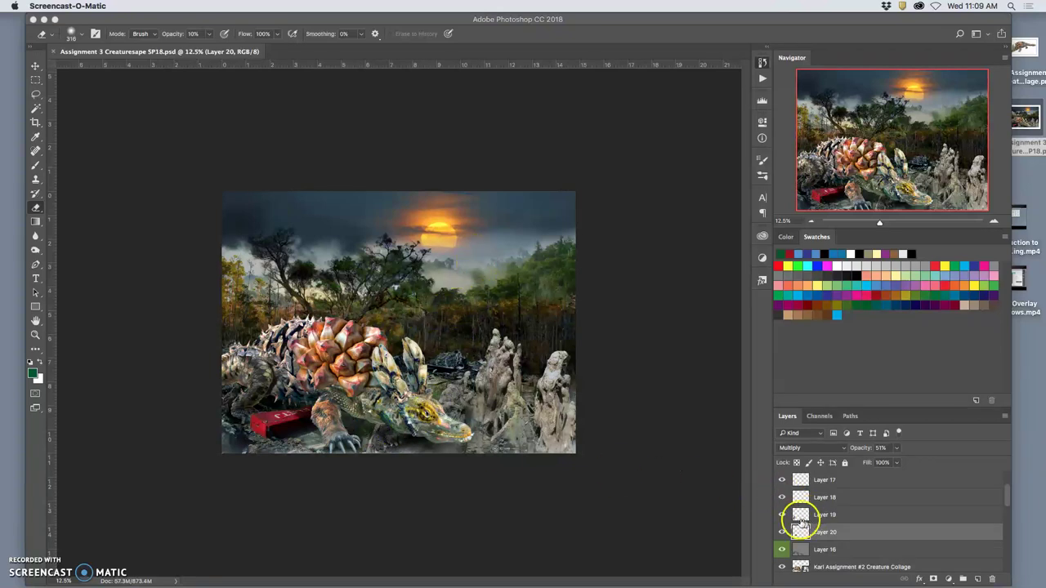
# - Toggle Layers 20, 18 and another shading layer off and on to compare their effect
pyautogui.click(782, 532)
pyautogui.click(782, 532)
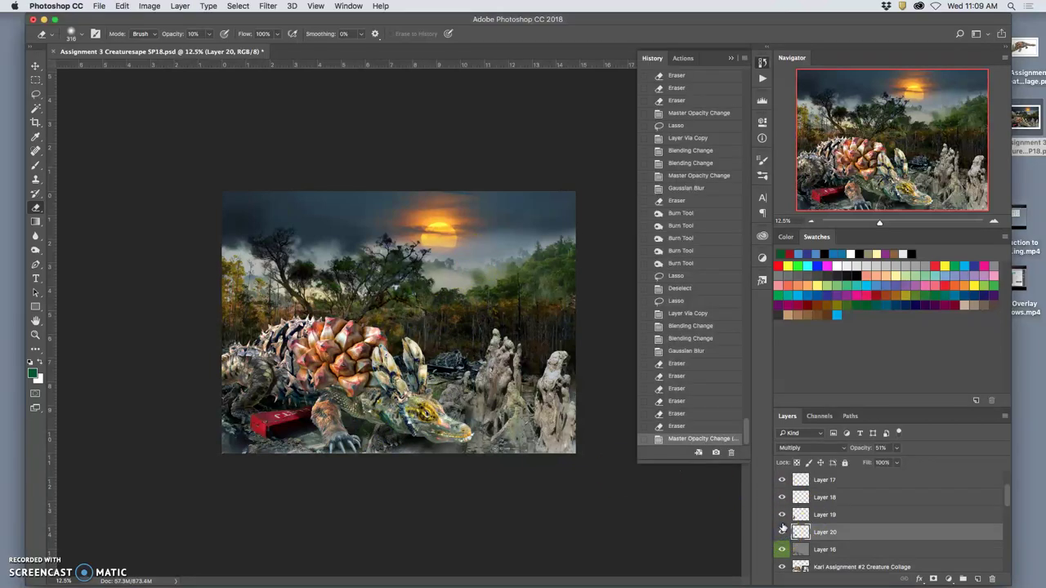
pyautogui.click(782, 529)
pyautogui.click(782, 526)
pyautogui.click(782, 499)
pyautogui.click(782, 499)
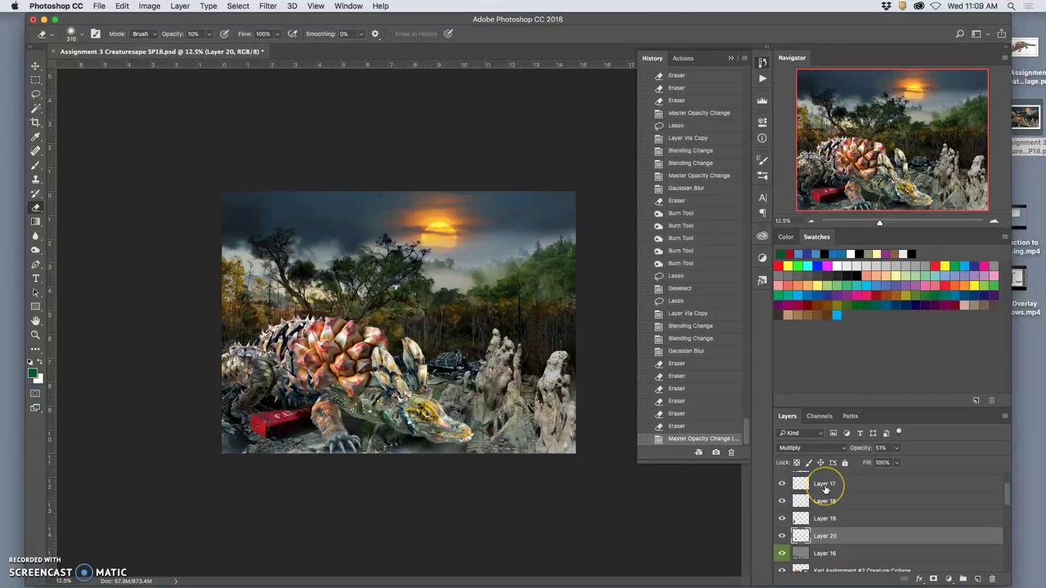
pyautogui.scroll(1, 823, 493)
pyautogui.click(783, 476)
pyautogui.click(782, 476)
# - Select shading Layers 17 through 20 plus the bottom shading layer, trying and undoing a merge
pyautogui.click(820, 491)
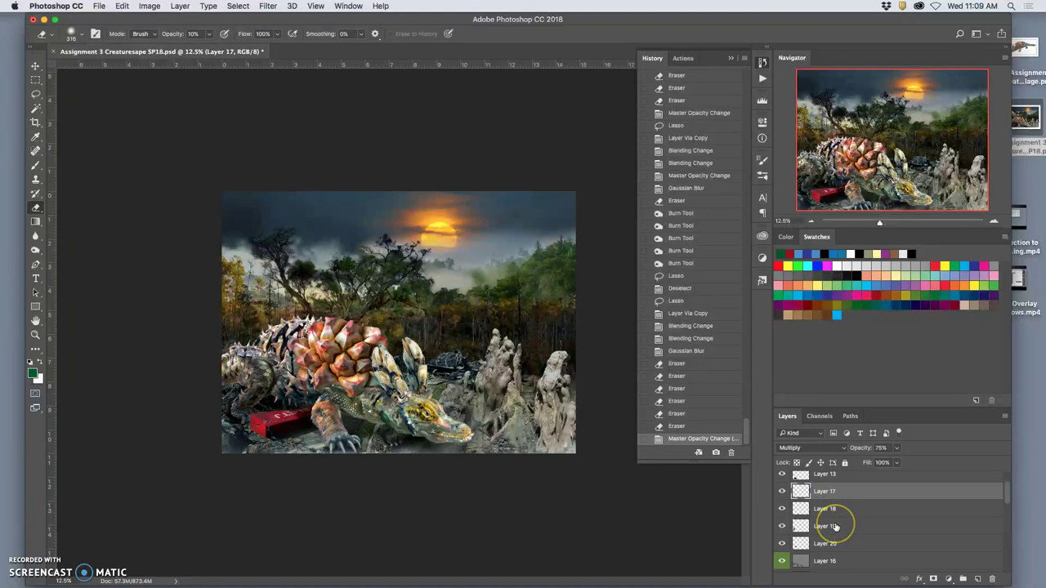
pyautogui.keyDown('shift'); pyautogui.click(830, 508); pyautogui.keyUp('shift')
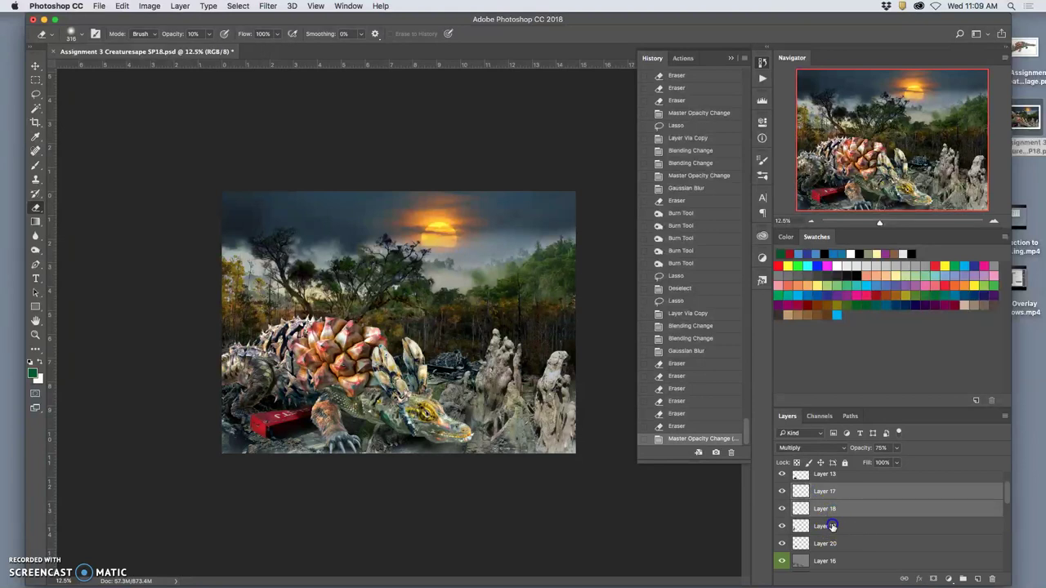
pyautogui.keyDown('shift'); pyautogui.click(830, 526); pyautogui.keyUp('shift')
pyautogui.keyDown('shift'); pyautogui.click(827, 543); pyautogui.keyUp('shift')
pyautogui.keyDown('shift'); pyautogui.click(827, 561); pyautogui.keyUp('shift')
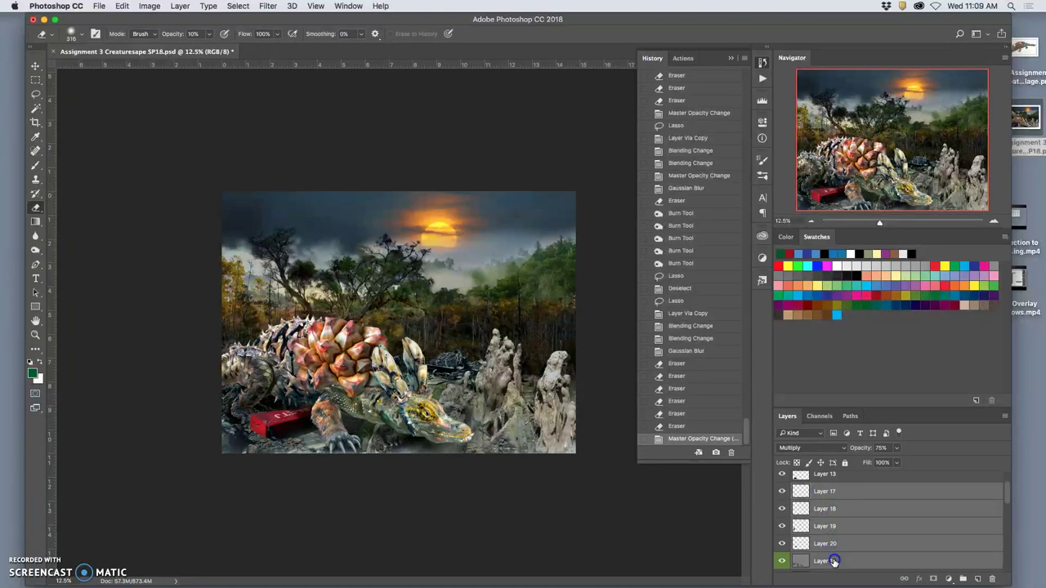
pyautogui.scroll(-1, 832, 552)
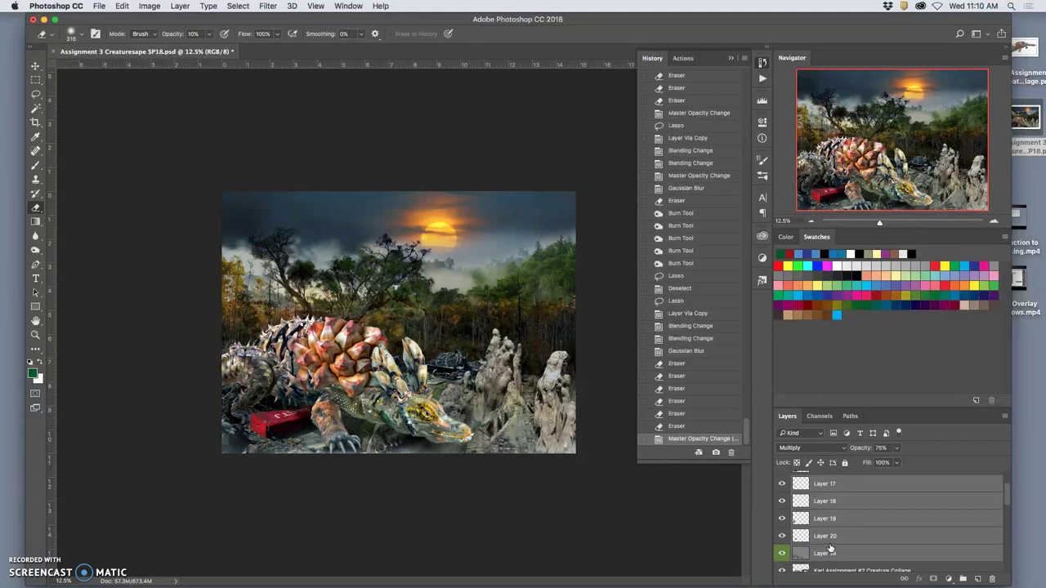
pyautogui.press('super+e')
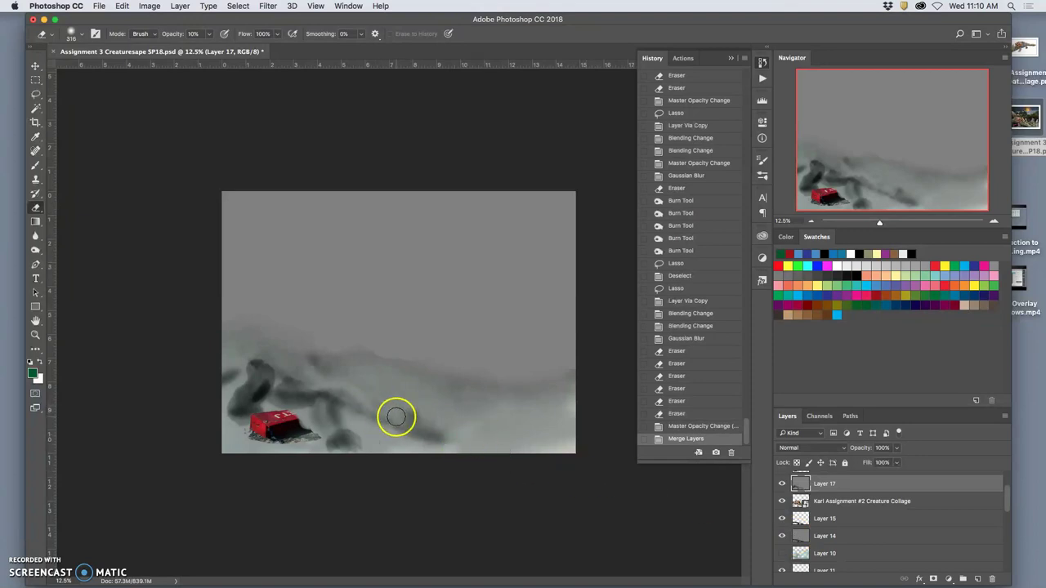
pyautogui.press('super+z')
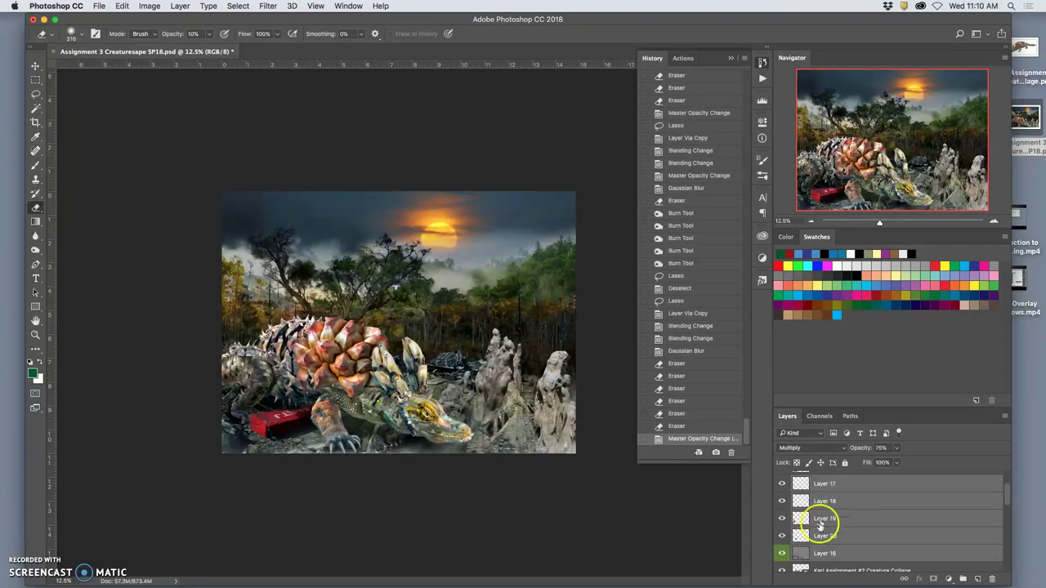
# - Group the selected shading layers as Shadow Group and compare the scene with it hidden
pyautogui.click(963, 579)
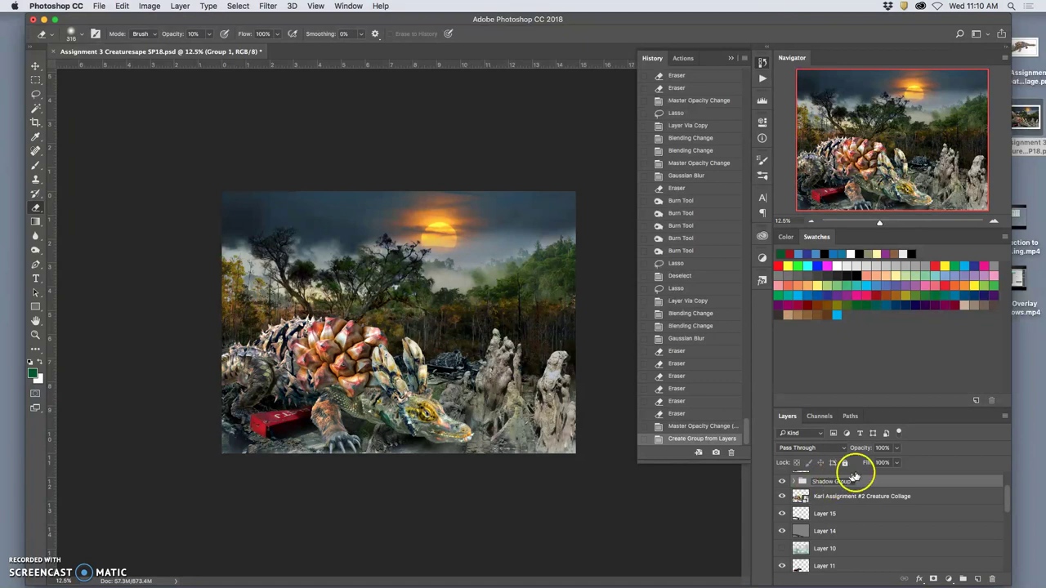
pyautogui.press('Return')
pyautogui.click(781, 482)
pyautogui.click(781, 482)
pyautogui.click(781, 482)
pyautogui.click(781, 482)
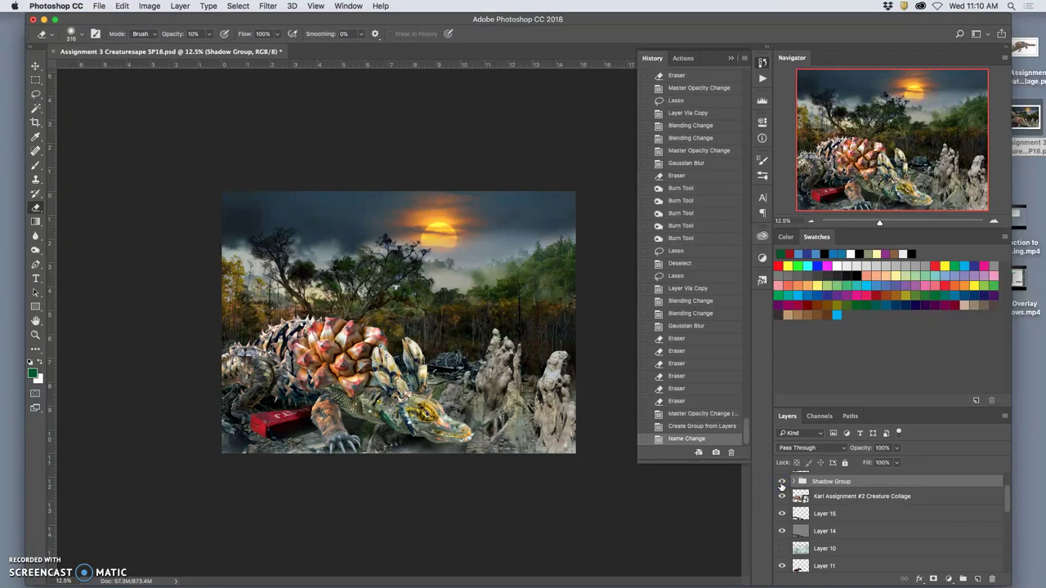
# - Lower Shadow Group's opacity to 88%
pyautogui.click(896, 449)
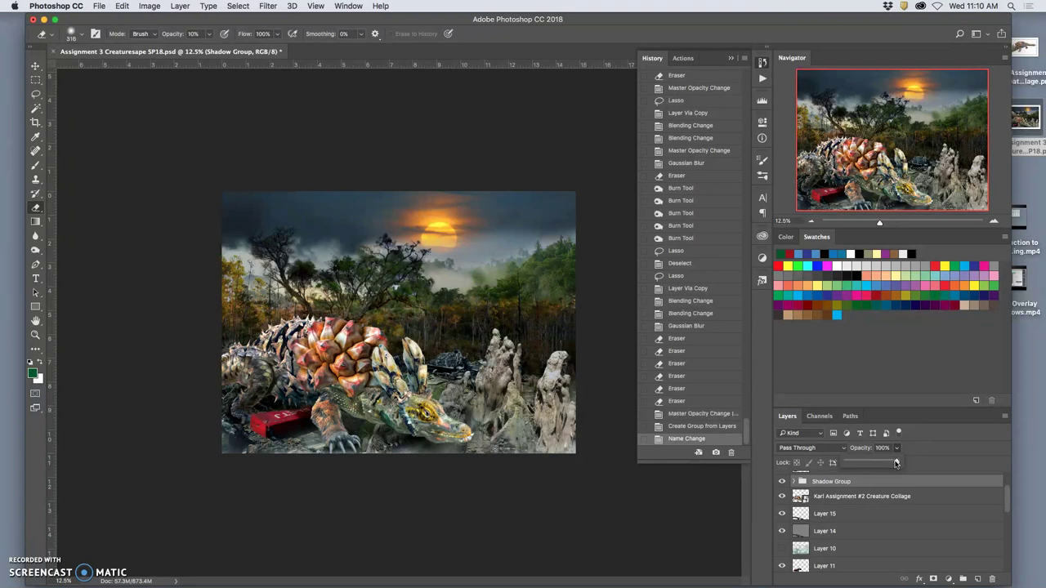
pyautogui.moveTo(896, 463)
pyautogui.mouseDown()
pyautogui.moveTo(857, 463)
pyautogui.moveTo(908, 463)
pyautogui.moveTo(890, 463)
pyautogui.mouseUp()
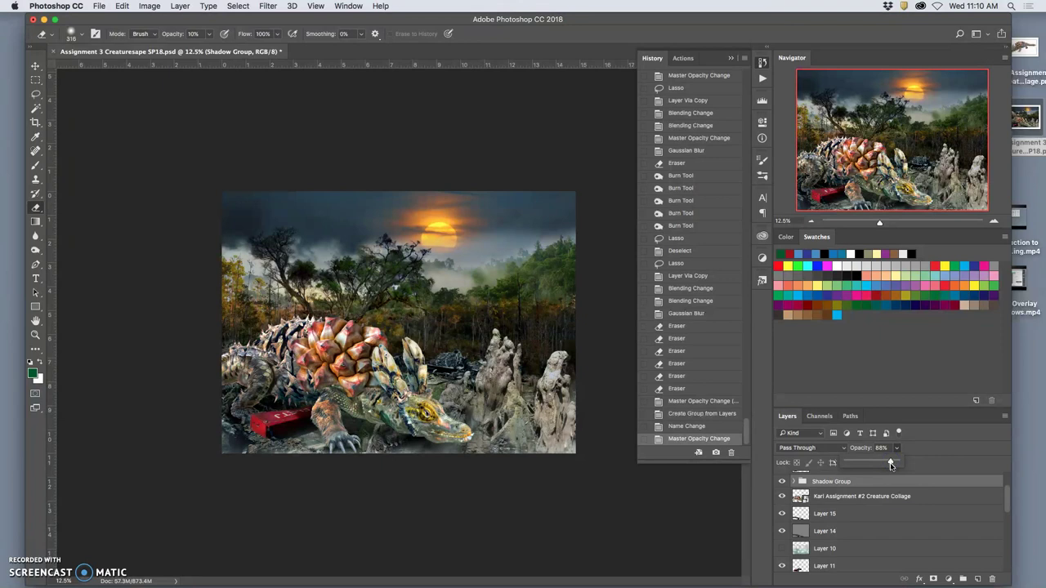
pyautogui.scroll(3, 877, 514)
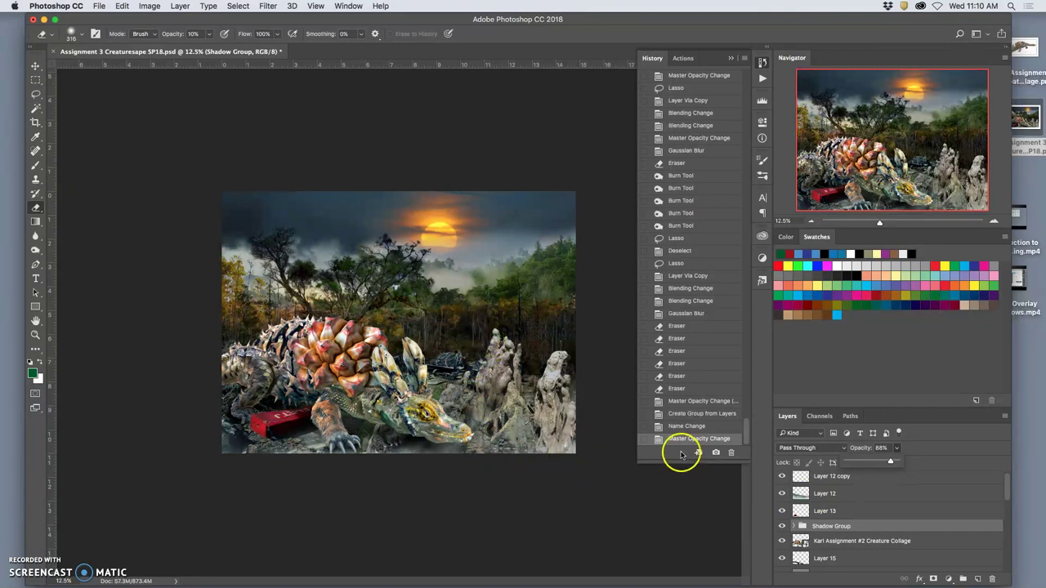
# - Toggle Layers 14 and 15 off and on to check their effect on the shading
pyautogui.scroll(-1, 850, 500)
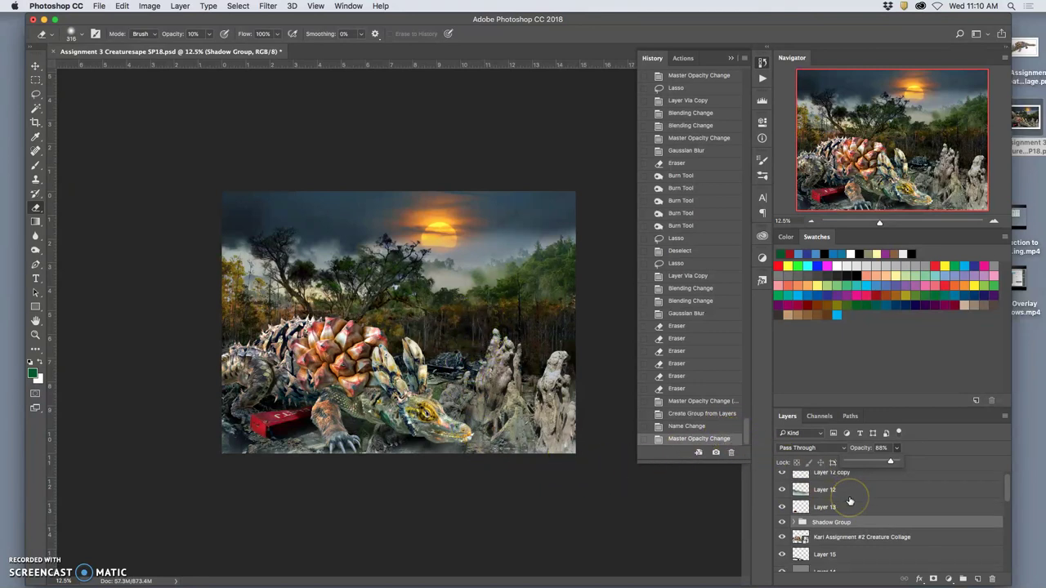
pyautogui.scroll(-2, 849, 501)
pyautogui.moveTo(836, 513); pyautogui.dragTo(811, 555)
pyautogui.click(782, 561)
pyautogui.click(782, 560)
pyautogui.click(814, 543)
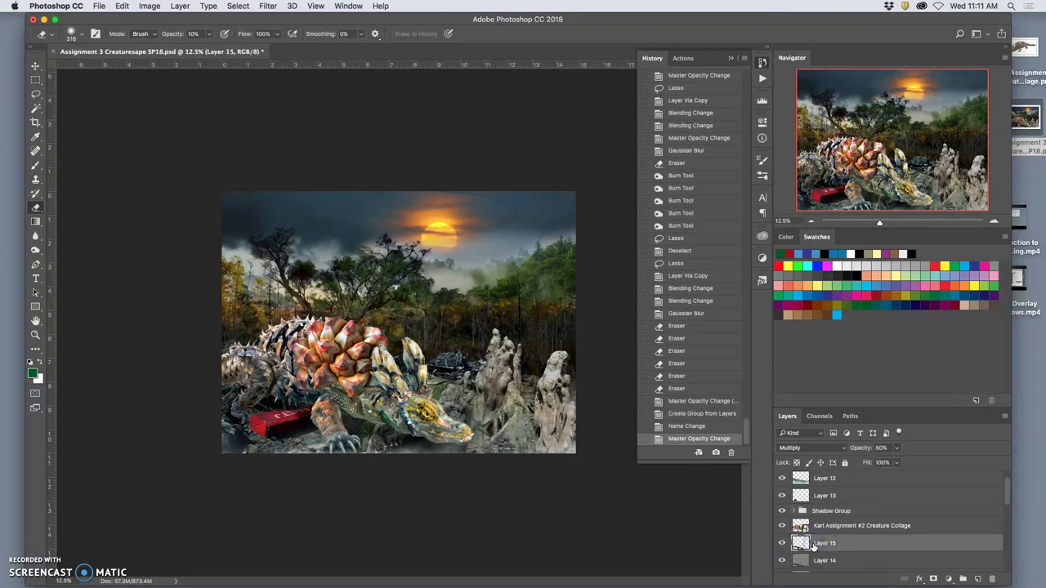
pyautogui.click(782, 543)
pyautogui.click(782, 543)
# - Select Layer 14 and switch its blend mode from Overlay to Normal
pyautogui.moveTo(817, 544); pyautogui.dragTo(826, 561)
pyautogui.click(826, 561)
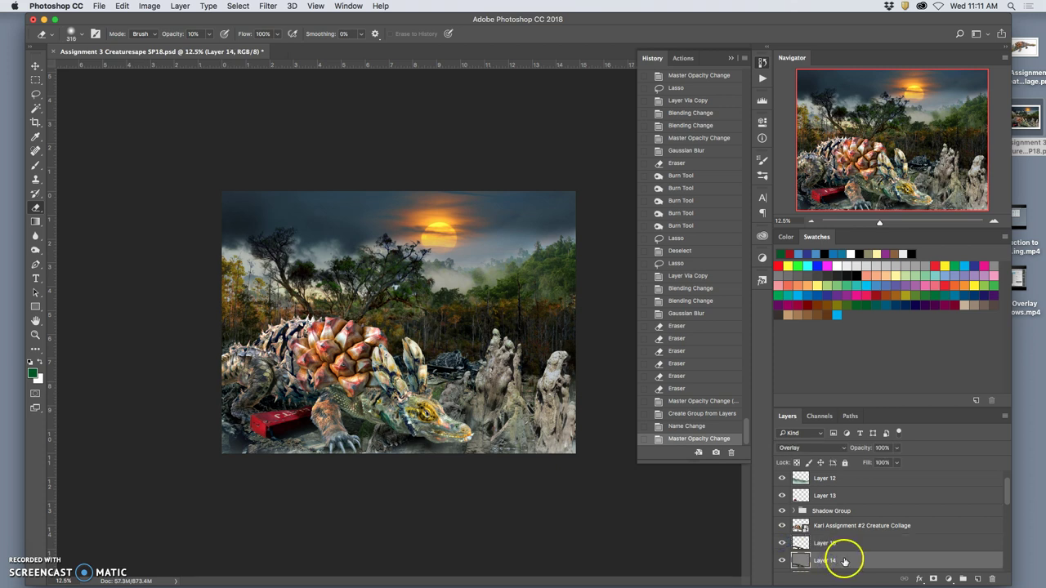
pyautogui.scroll(-1, 845, 561)
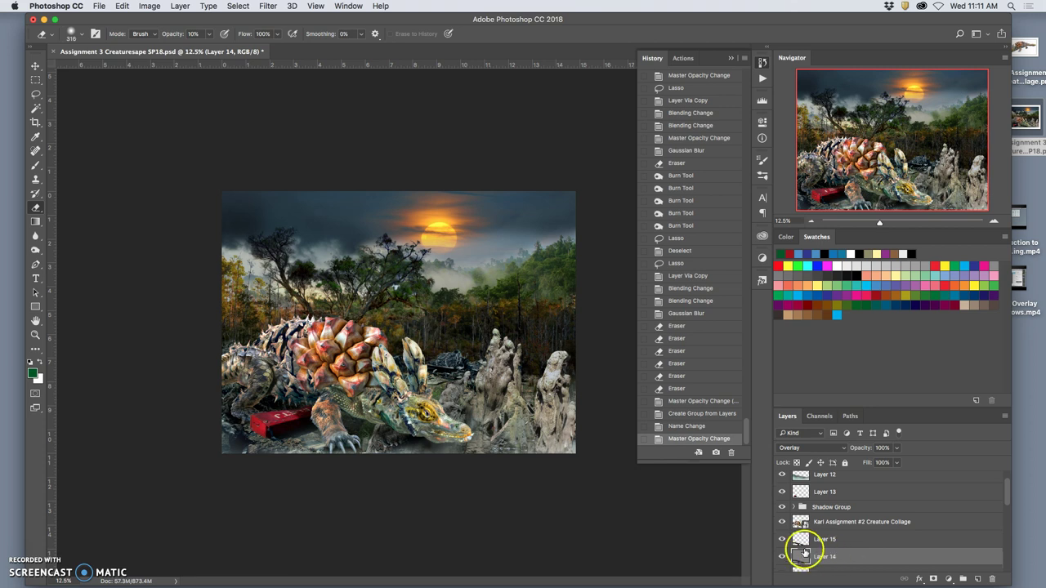
pyautogui.click(782, 540)
pyautogui.click(782, 540)
pyautogui.moveTo(807, 543); pyautogui.dragTo(838, 557)
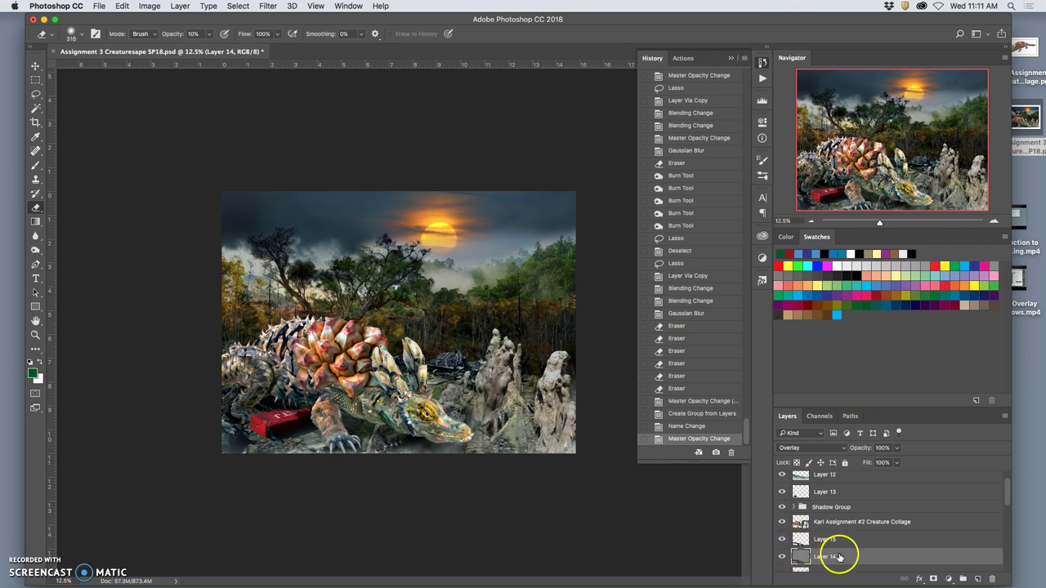
pyautogui.click(797, 447)
pyautogui.click(789, 329)
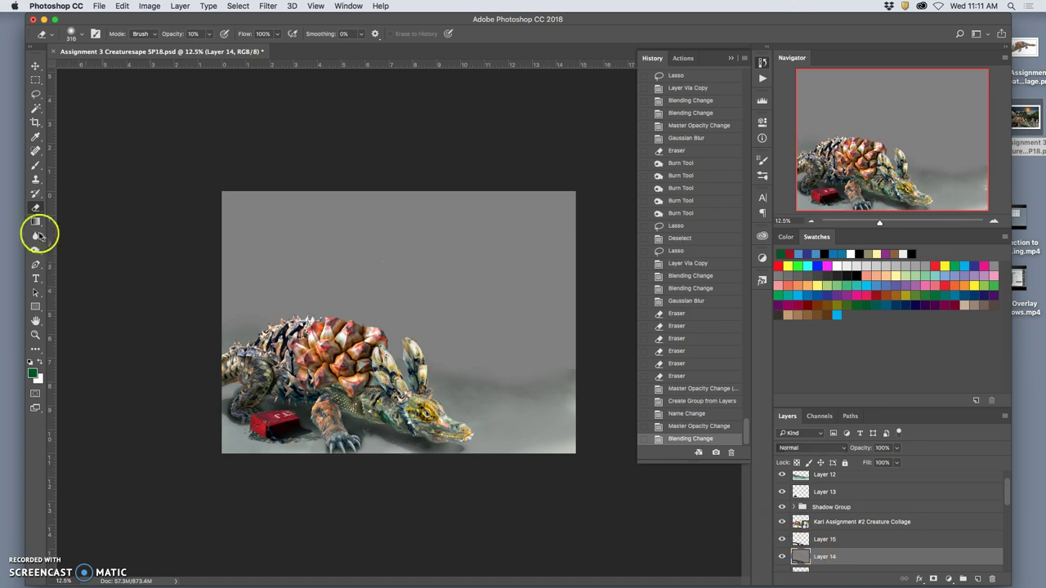
# - Switch to the Dodge Tool and lighten the smoke right of the creature's snout
pyautogui.click(35, 250)
pyautogui.click(72, 248)
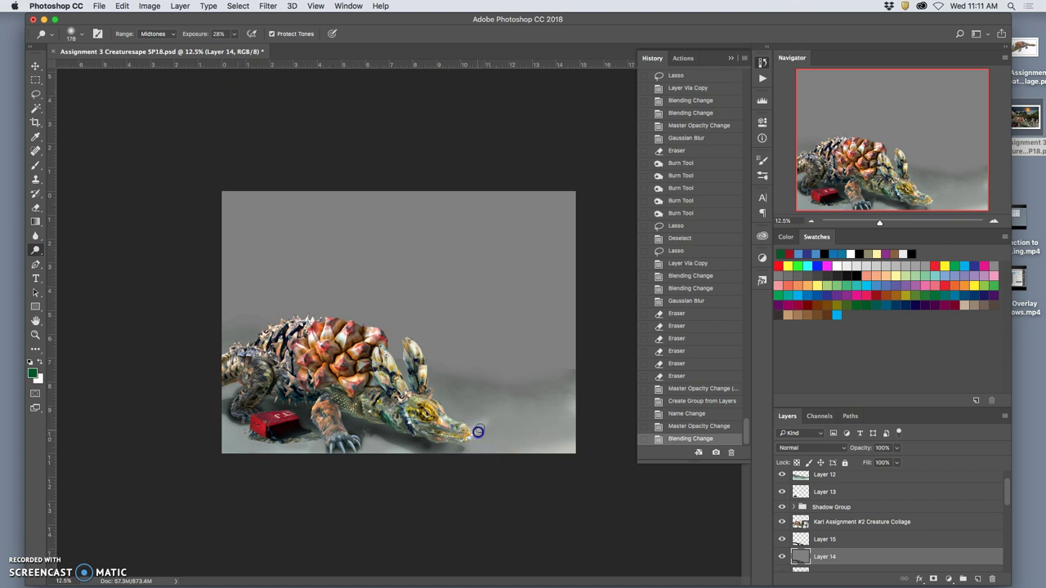
pyautogui.moveTo(473, 401)
pyautogui.mouseDown()
pyautogui.moveTo(515, 350)
pyautogui.moveTo(500, 350)
pyautogui.moveTo(495, 331)
pyautogui.moveTo(515, 324)
pyautogui.moveTo(513, 341)
pyautogui.moveTo(541, 345)
pyautogui.moveTo(523, 389)
pyautogui.moveTo(504, 397)
pyautogui.moveTo(521, 368)
pyautogui.moveTo(487, 378)
pyautogui.moveTo(501, 341)
pyautogui.moveTo(464, 334)
pyautogui.moveTo(458, 321)
pyautogui.moveTo(521, 348)
pyautogui.moveTo(534, 332)
pyautogui.moveTo(534, 366)
pyautogui.moveTo(550, 338)
pyautogui.moveTo(549, 364)
pyautogui.moveTo(530, 325)
pyautogui.moveTo(497, 329)
pyautogui.mouseUp()
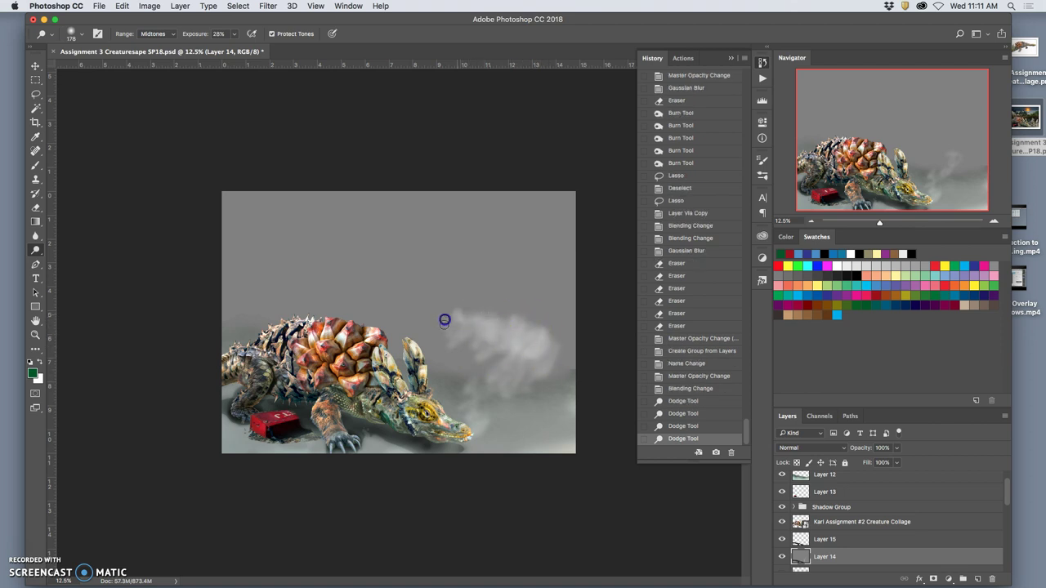
pyautogui.moveTo(487, 322); pyautogui.dragTo(532, 345)
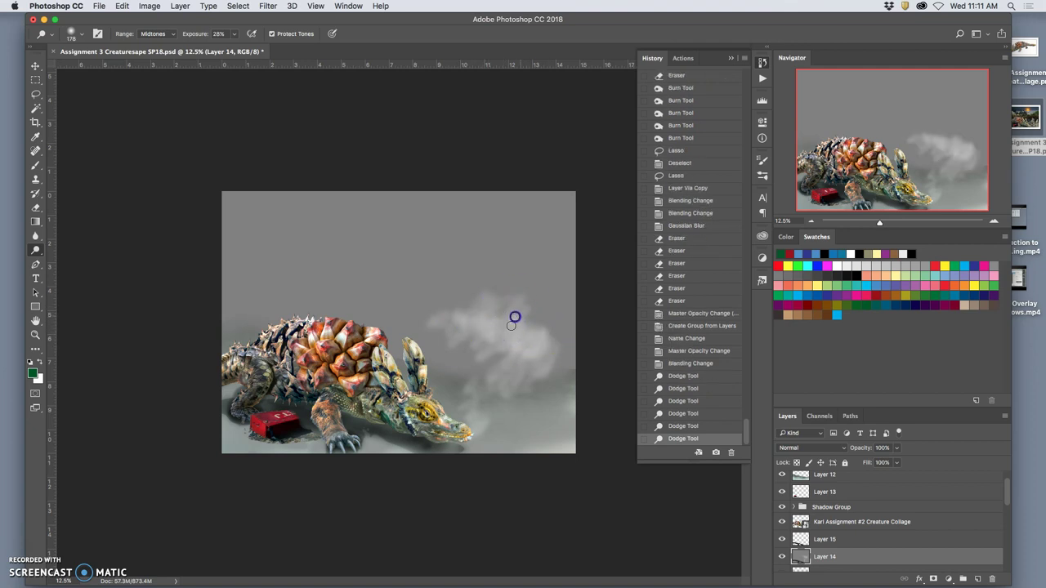
pyautogui.click(510, 360)
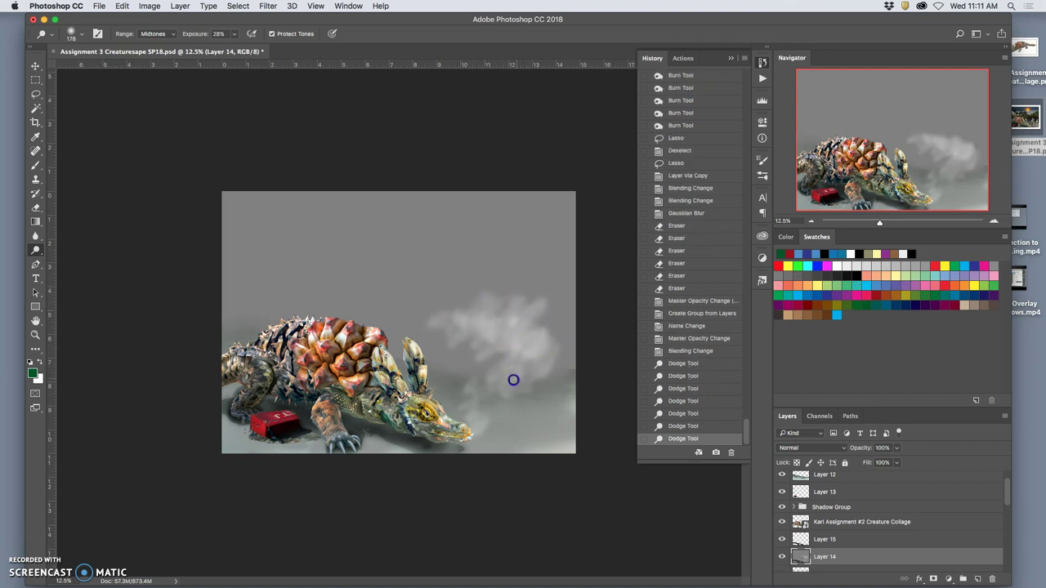
pyautogui.moveTo(516, 375)
pyautogui.mouseDown()
pyautogui.moveTo(528, 338)
pyautogui.moveTo(499, 334)
pyautogui.moveTo(491, 315)
pyautogui.mouseUp()
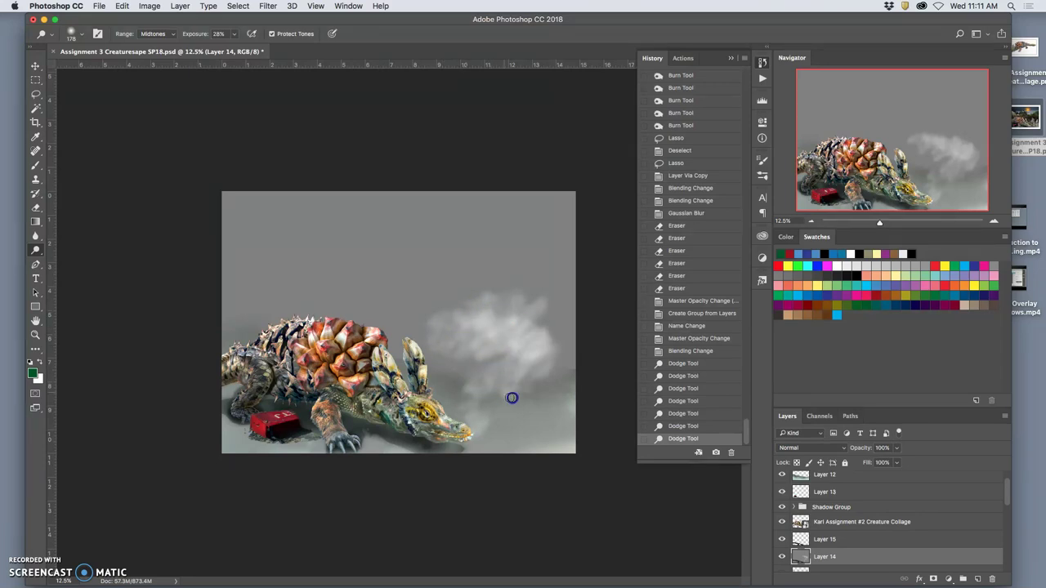
# - Dodge the creature's neck and jaw to brighten them
pyautogui.click(464, 380)
pyautogui.moveTo(463, 381)
pyautogui.mouseDown()
pyautogui.moveTo(422, 367)
pyautogui.moveTo(425, 375)
pyautogui.mouseUp()
pyautogui.moveTo(453, 431)
pyautogui.mouseDown()
pyautogui.moveTo(450, 376)
pyautogui.moveTo(427, 339)
pyautogui.moveTo(397, 331)
pyautogui.mouseUp()
# - Set Layer 14 back to Overlay blending and compare the scene with it hidden
pyautogui.click(866, 518)
pyautogui.click(807, 448)
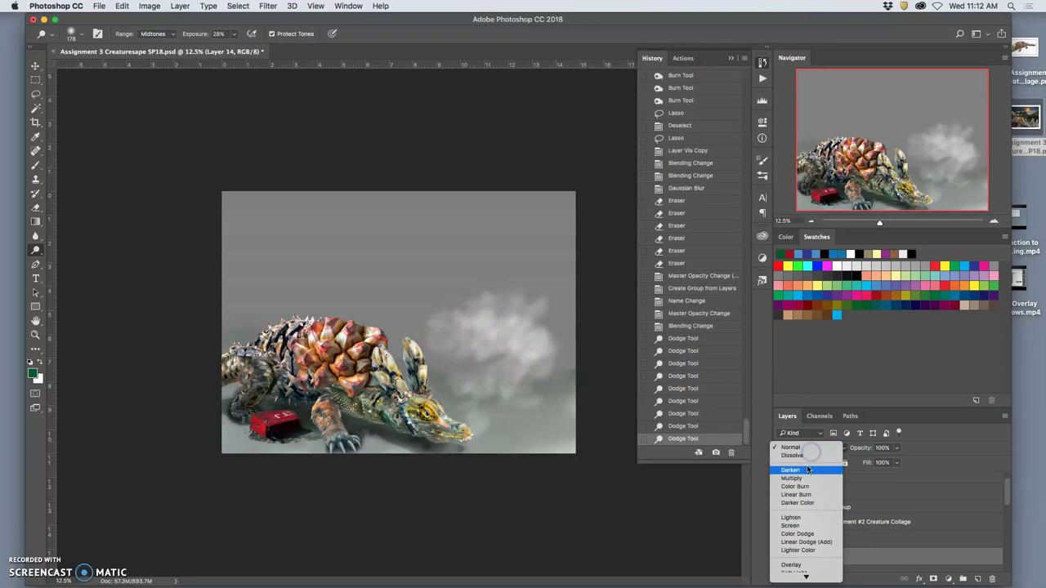
pyautogui.click(793, 565)
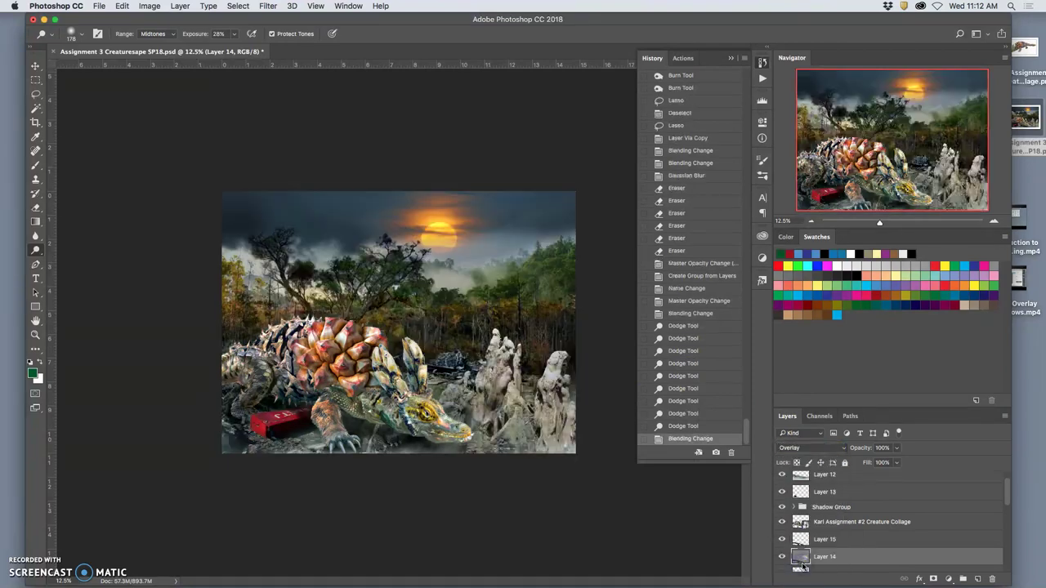
pyautogui.click(782, 557)
pyautogui.click(782, 557)
pyautogui.click(781, 557)
pyautogui.click(782, 557)
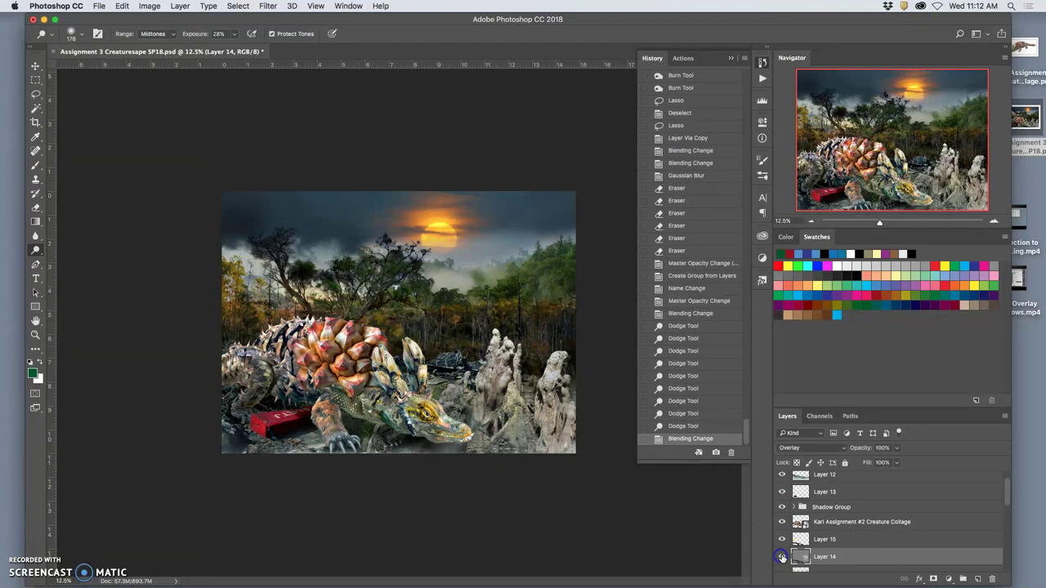
# - Dodge around the creature's head, the stumps beside it, and the lower-right rock
pyautogui.click(453, 397)
pyautogui.click(454, 398)
pyautogui.click(451, 400)
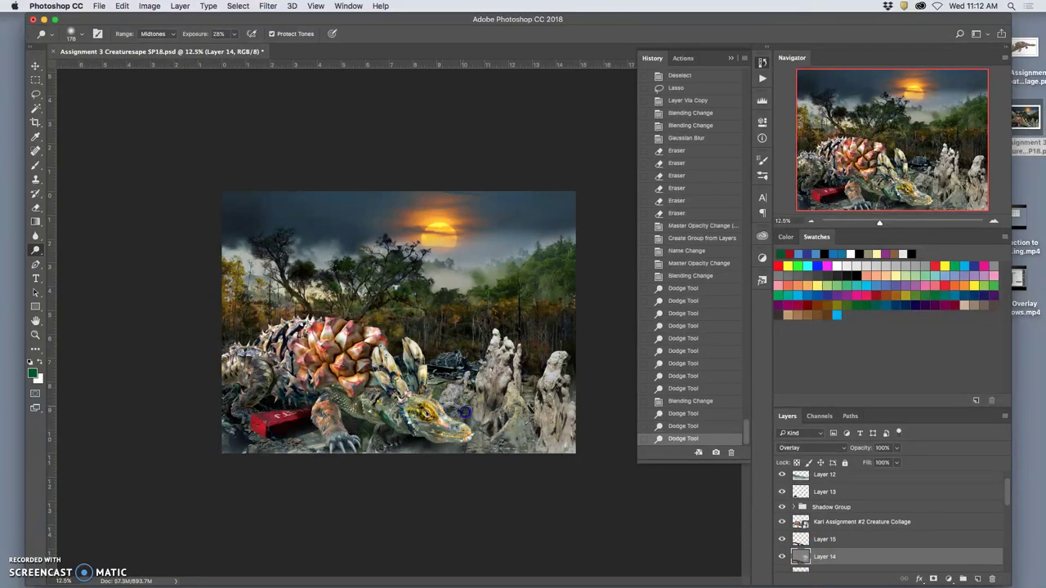
pyautogui.click(463, 415)
pyautogui.click(465, 411)
pyautogui.click(466, 408)
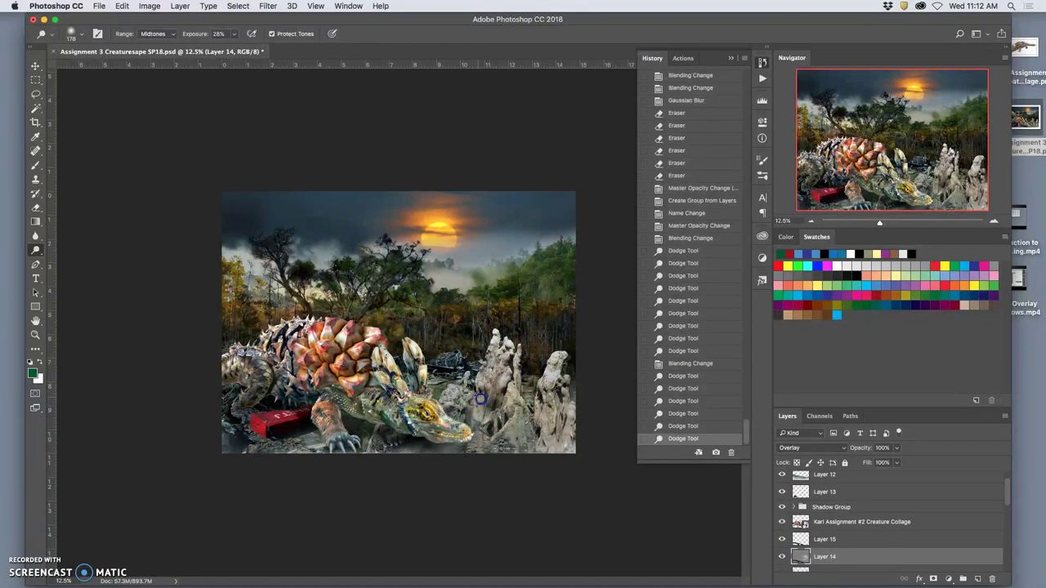
pyautogui.click(470, 400)
pyautogui.click(460, 396)
pyautogui.click(455, 395)
pyautogui.click(458, 398)
pyautogui.click(466, 402)
pyautogui.click(475, 407)
pyautogui.click(492, 415)
pyautogui.click(509, 422)
pyautogui.click(537, 431)
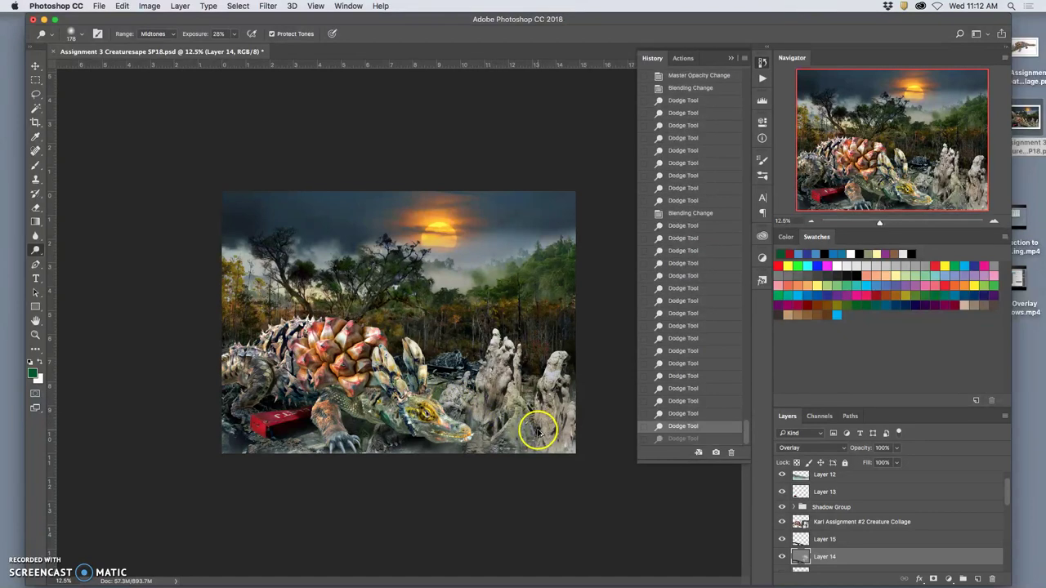
# - Step back several dodge strokes and re-lighten the creature's lower edge near the image bottom
pyautogui.press('super+alt+z')
pyautogui.press('super+alt+z')
pyautogui.press('super+alt+z')
pyautogui.press('super+alt+z')
pyautogui.press('super+alt+z')
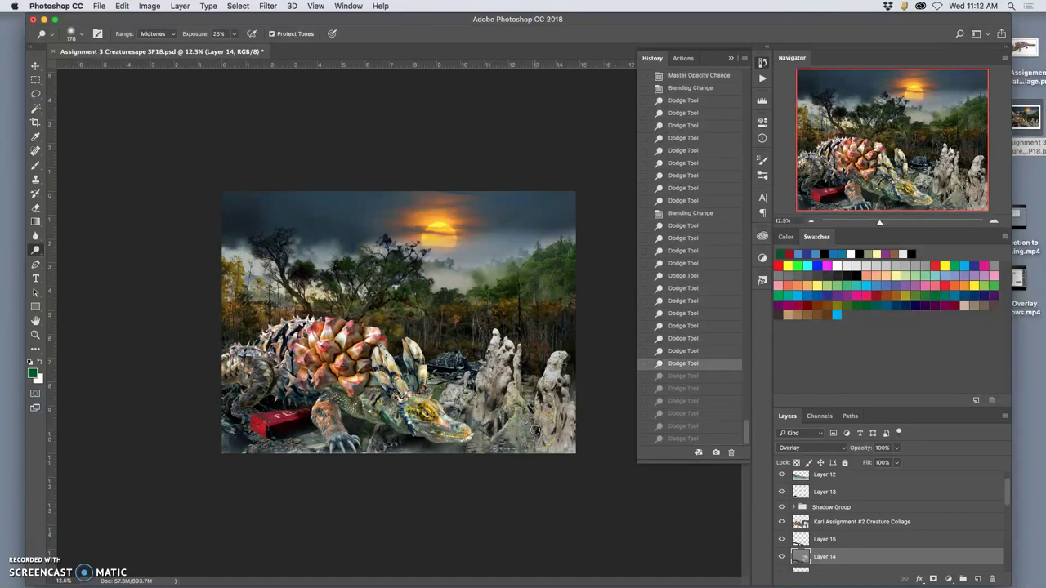
pyautogui.click(494, 448)
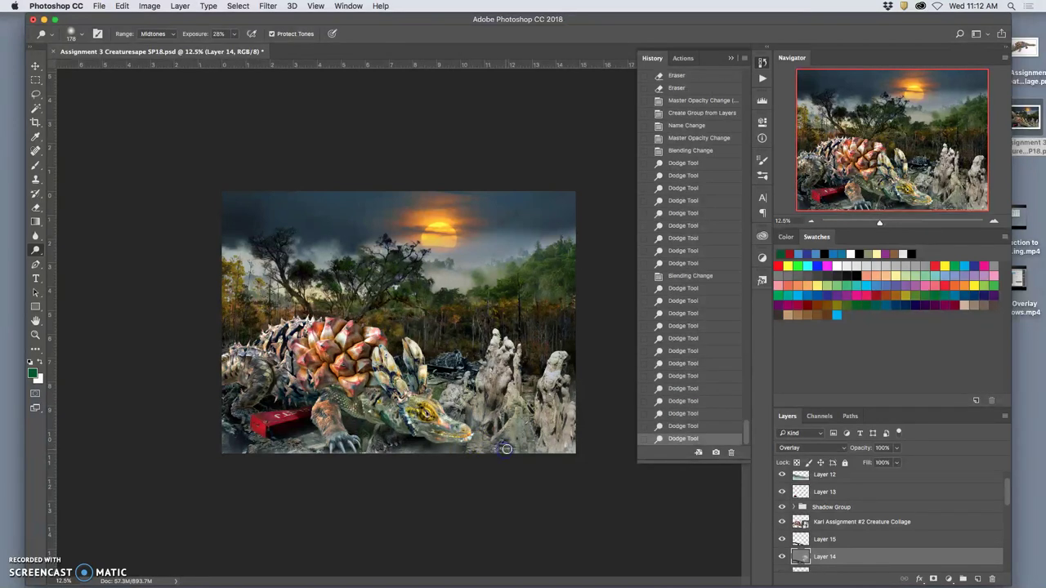
pyautogui.click(431, 448)
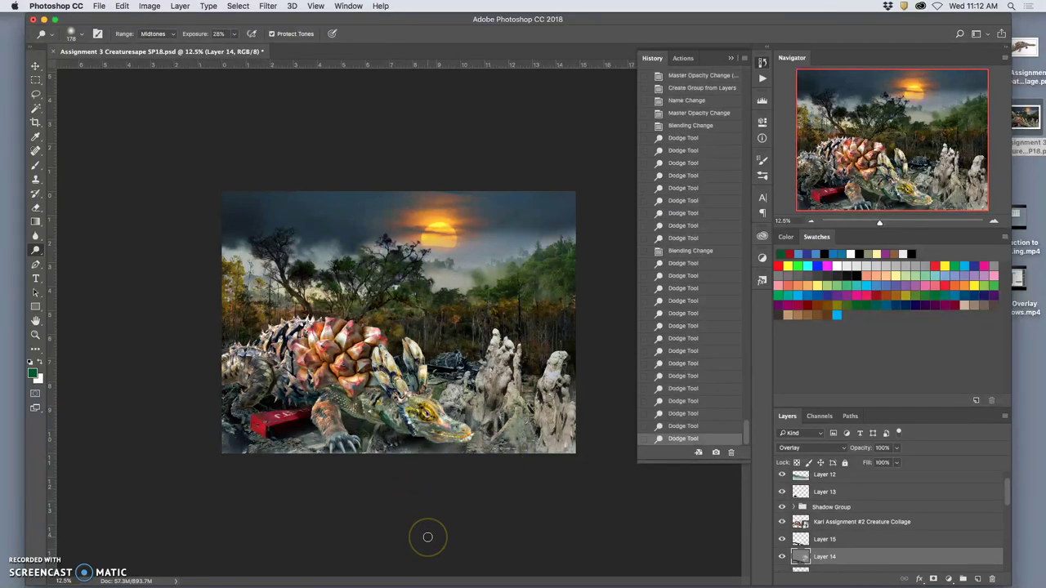
pyautogui.press('super+equal')
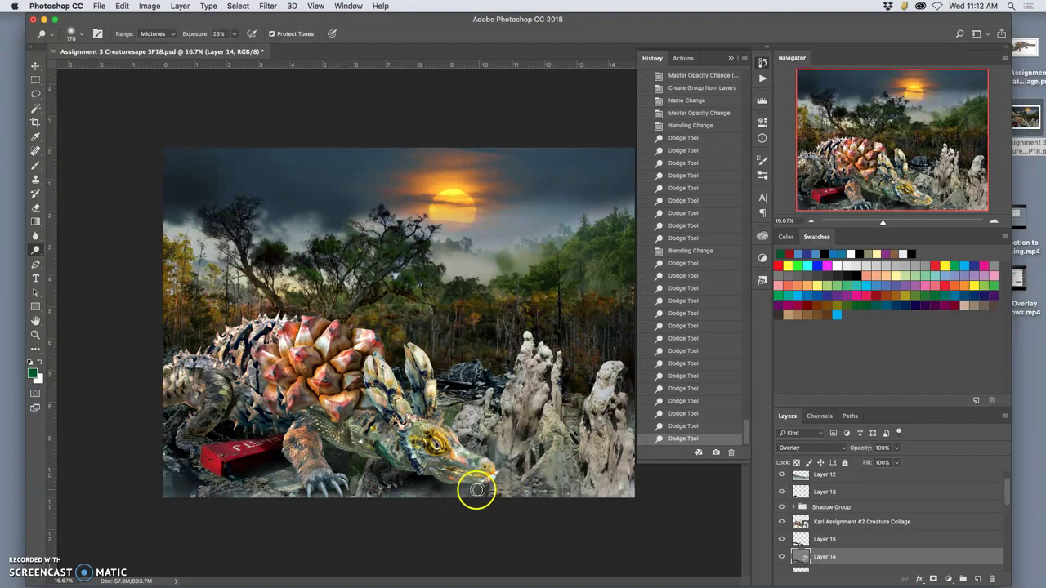
pyautogui.press('super+equal')
pyautogui.scroll(-5, 478, 498)
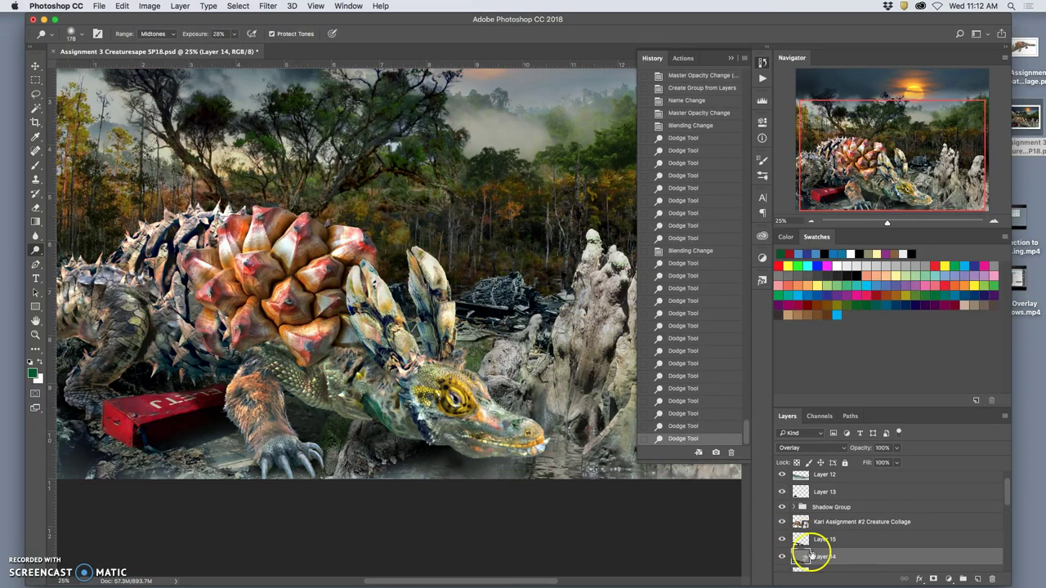
pyautogui.click(782, 540)
pyautogui.click(782, 540)
pyautogui.click(782, 506)
pyautogui.click(782, 506)
pyautogui.click(792, 508)
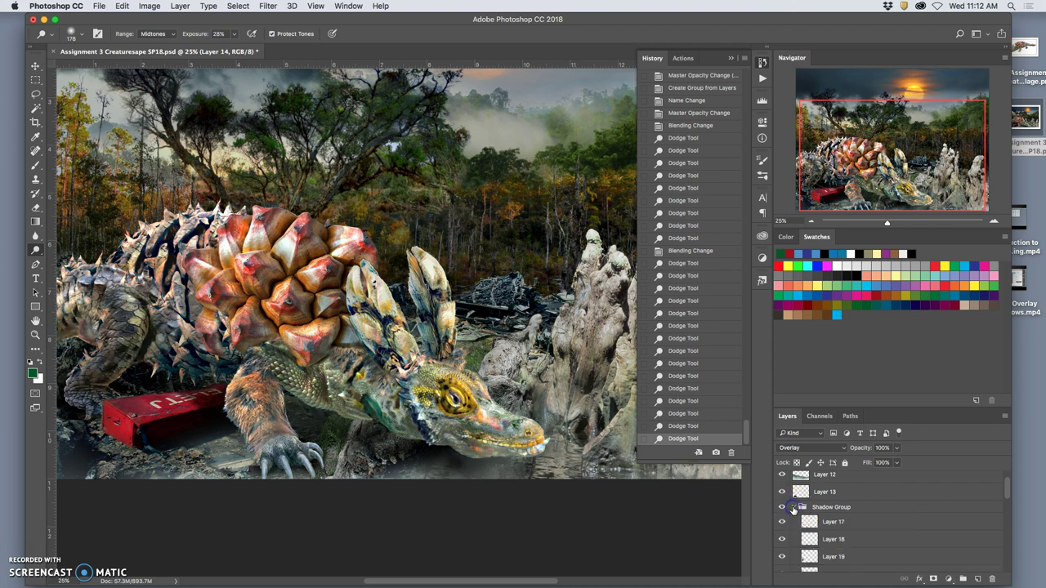
pyautogui.scroll(-1, 1004, 490)
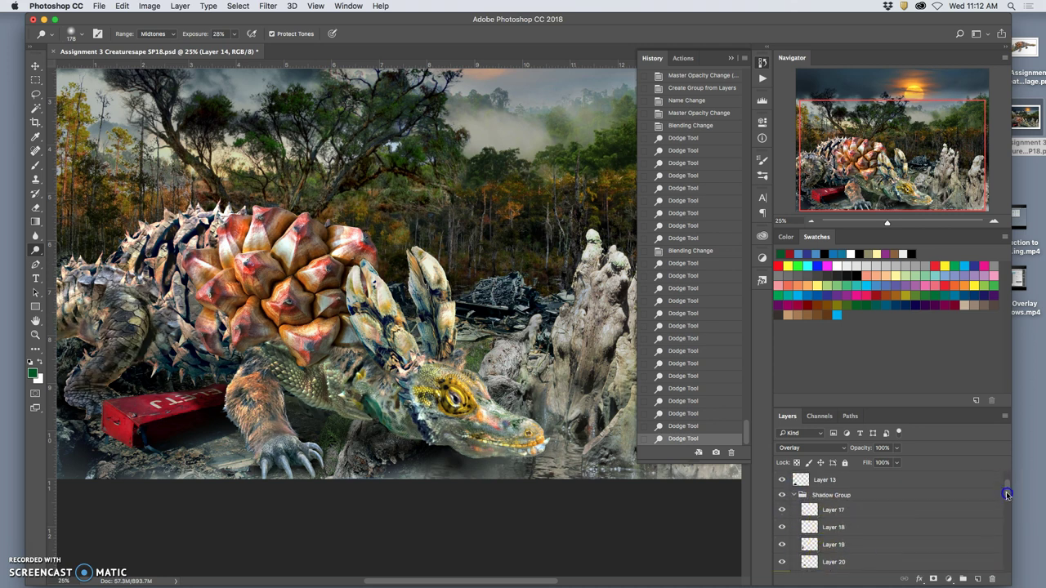
pyautogui.click(792, 495)
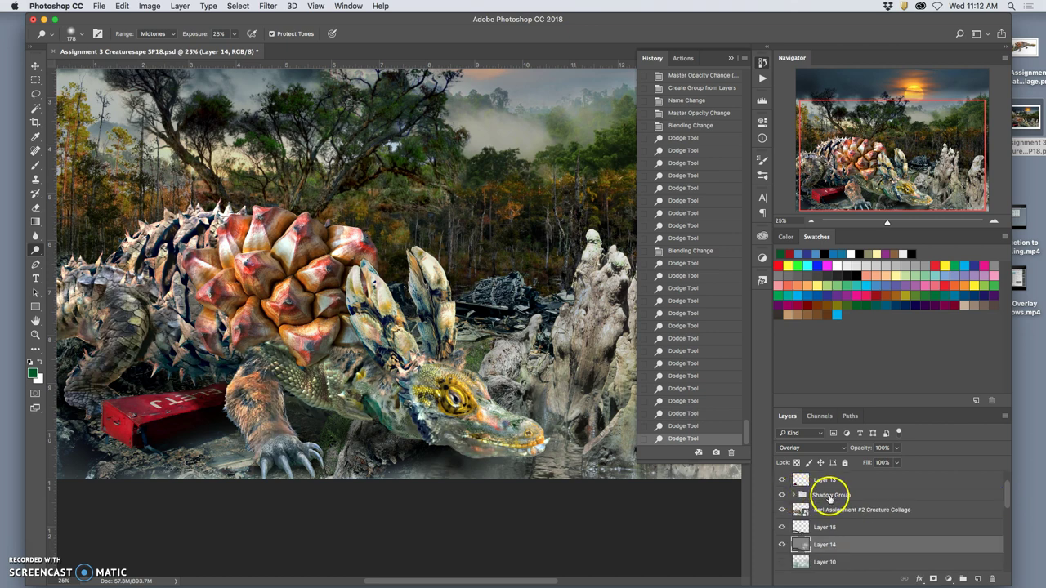
pyautogui.click(830, 495)
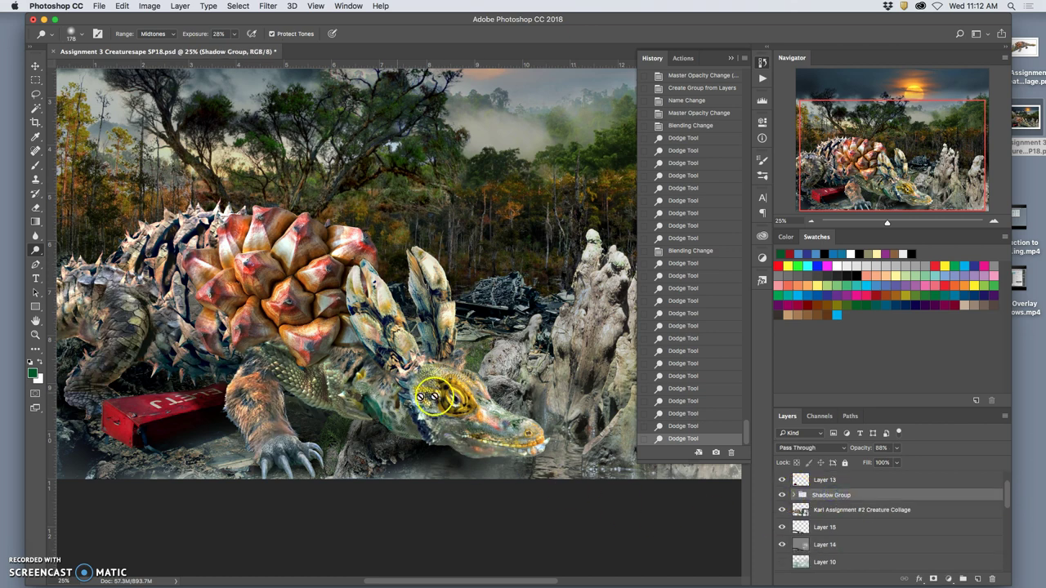
pyautogui.press('super+minus')
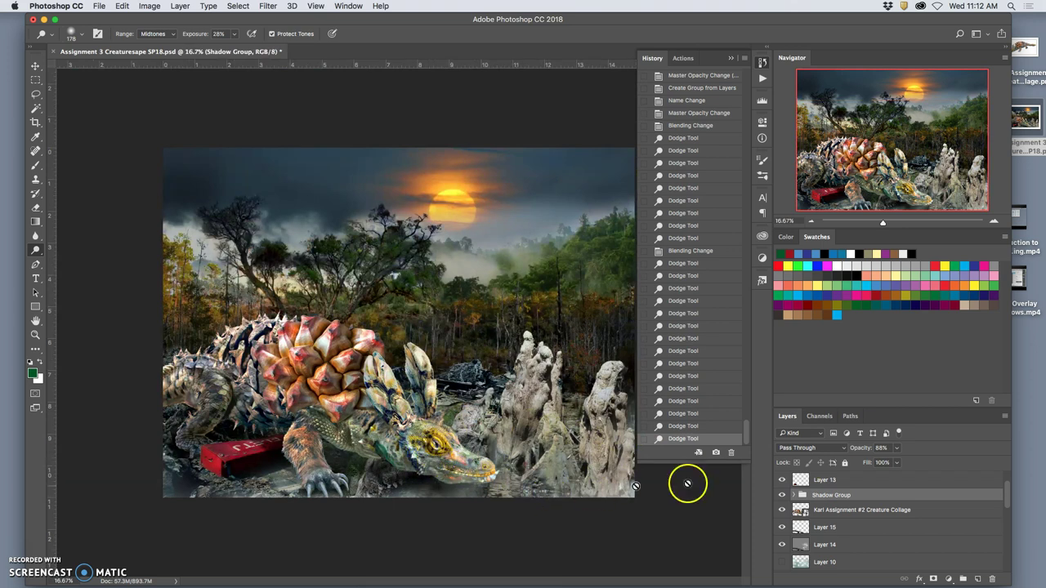
# - Create Layer 21 filled with 50% gray, testing Overlay before reverting to Normal and hiding it
pyautogui.click(977, 577)
pyautogui.moveTo(852, 500); pyautogui.dragTo(672, 485)
pyautogui.click(122, 6)
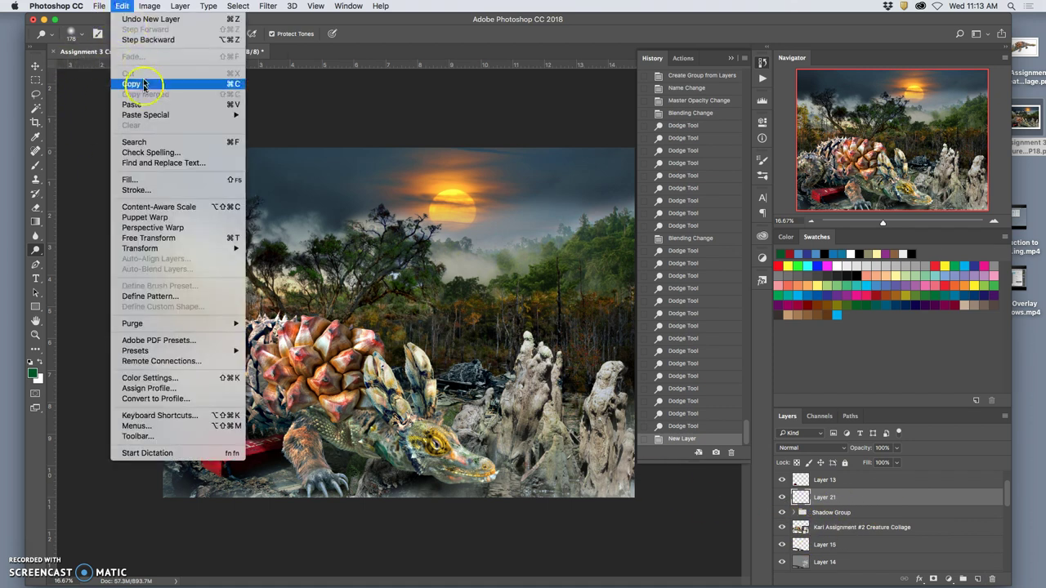
pyautogui.click(131, 180)
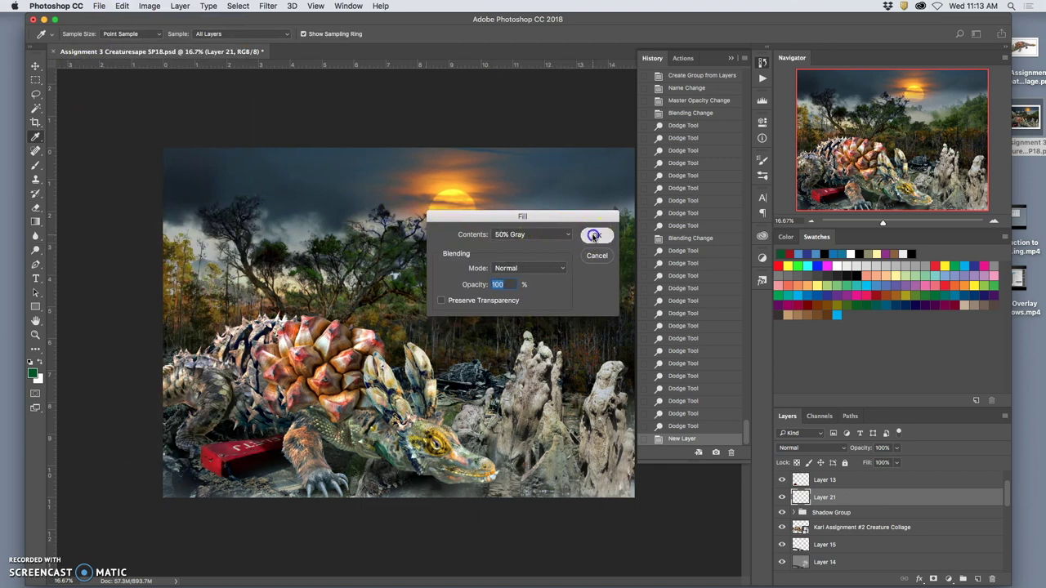
pyautogui.click(594, 236)
pyautogui.click(816, 451)
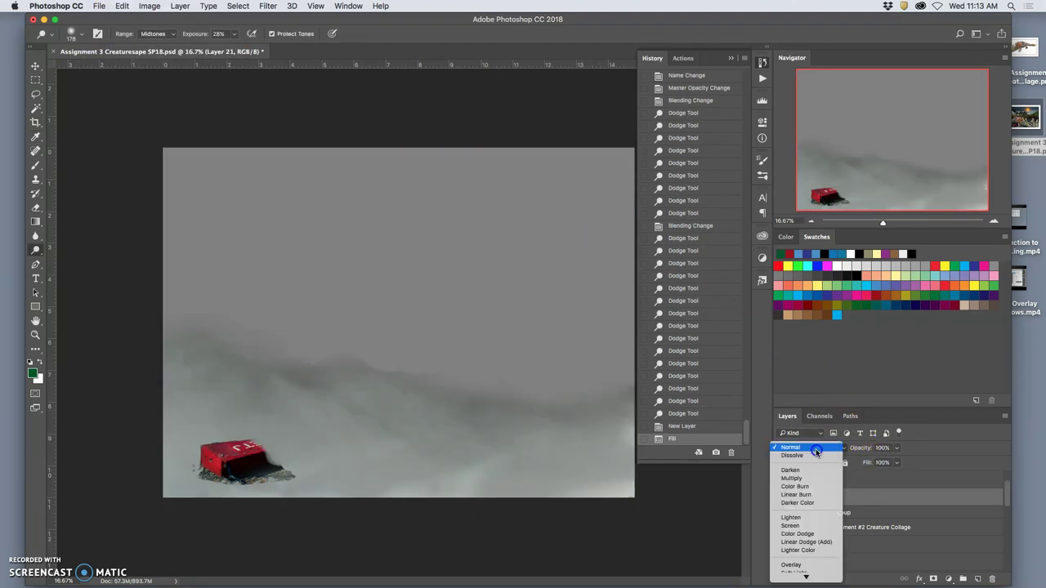
pyautogui.click(803, 565)
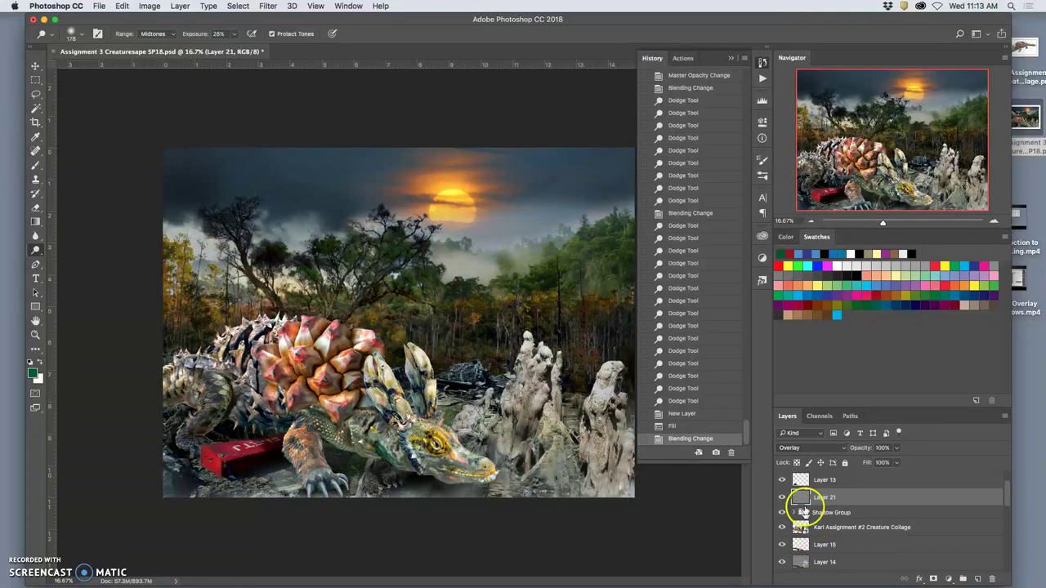
pyautogui.click(797, 451)
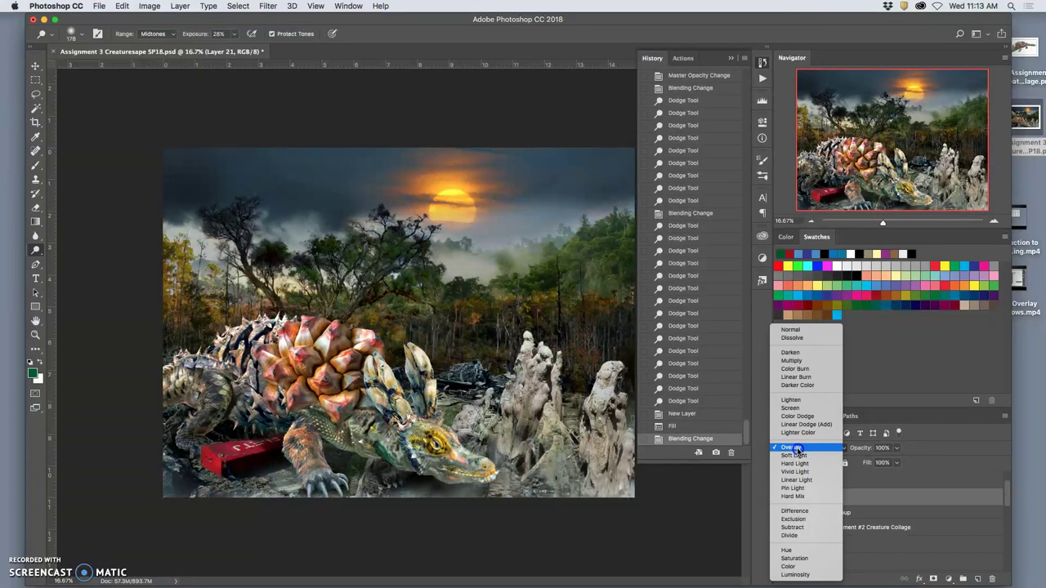
pyautogui.click(790, 350)
pyautogui.click(781, 497)
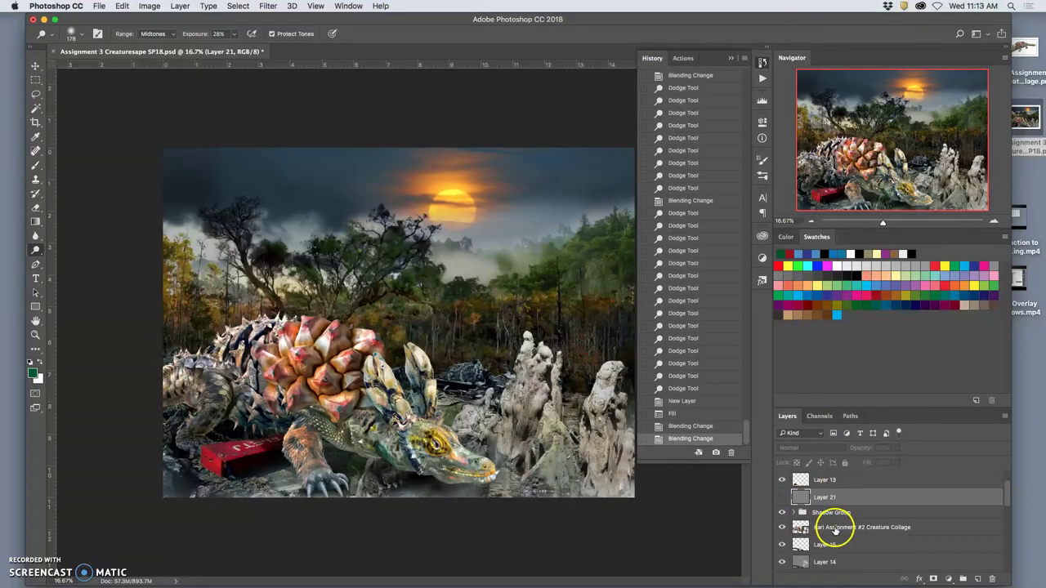
# - Magic Wand the background on the creature collage layer and delete it from Layer 21
pyautogui.click(845, 527)
pyautogui.click(35, 111)
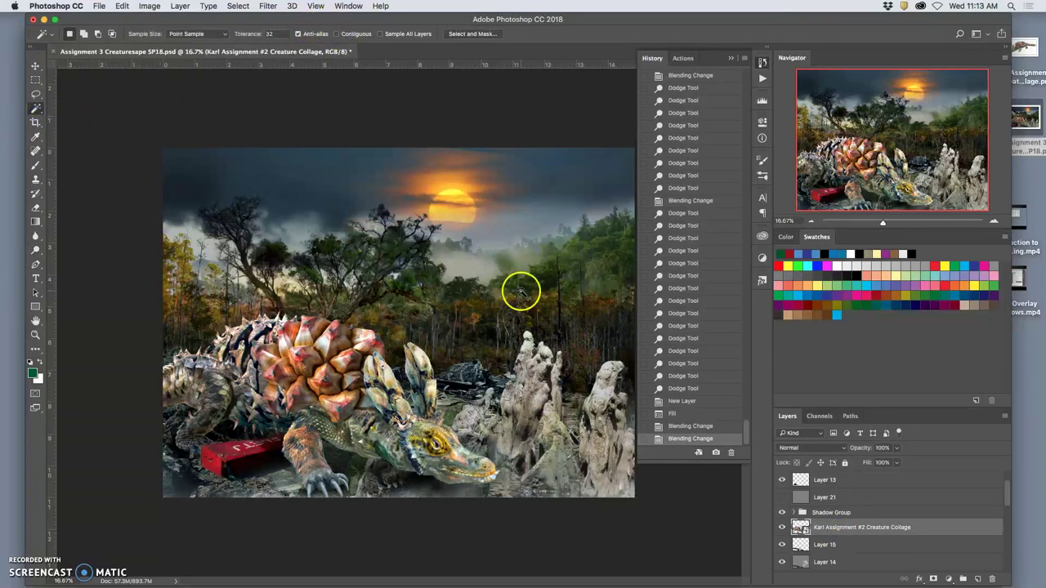
pyautogui.click(522, 309)
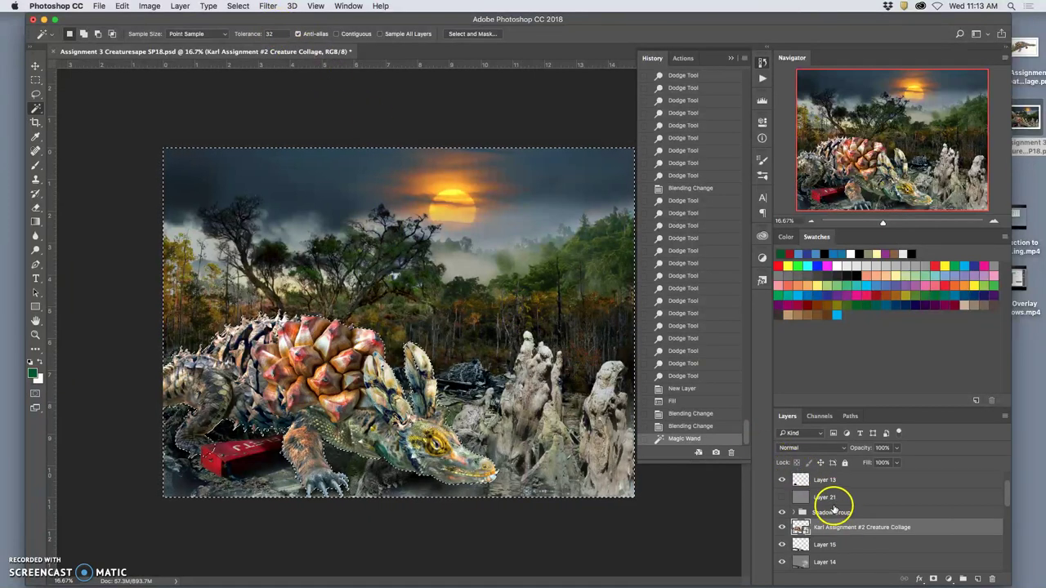
pyautogui.click(797, 497)
pyautogui.click(781, 498)
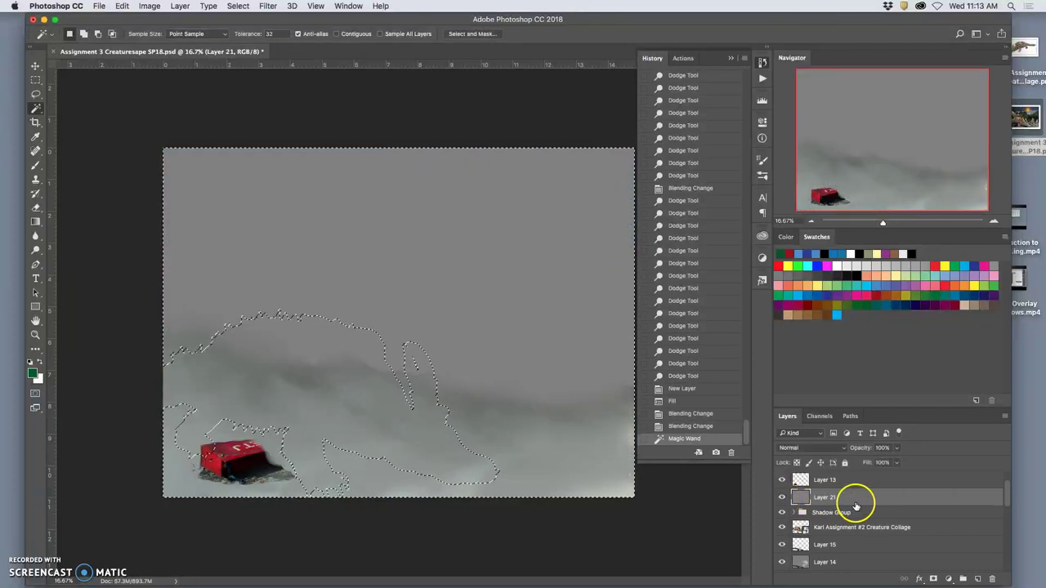
pyautogui.press('Delete')
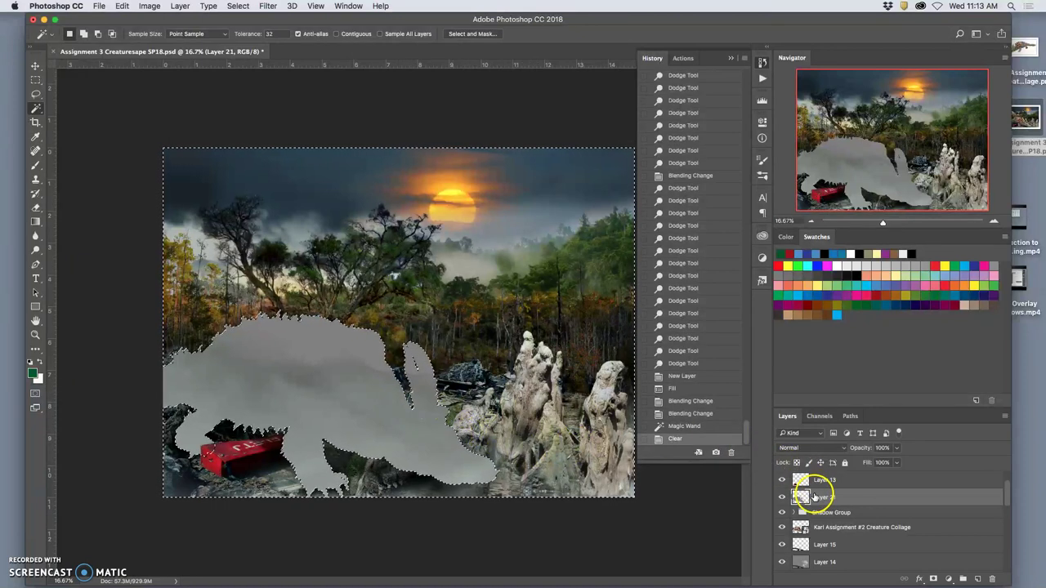
# - Deselect and set Layer 21 to Overlay blending
pyautogui.press('super+d')
pyautogui.click(807, 449)
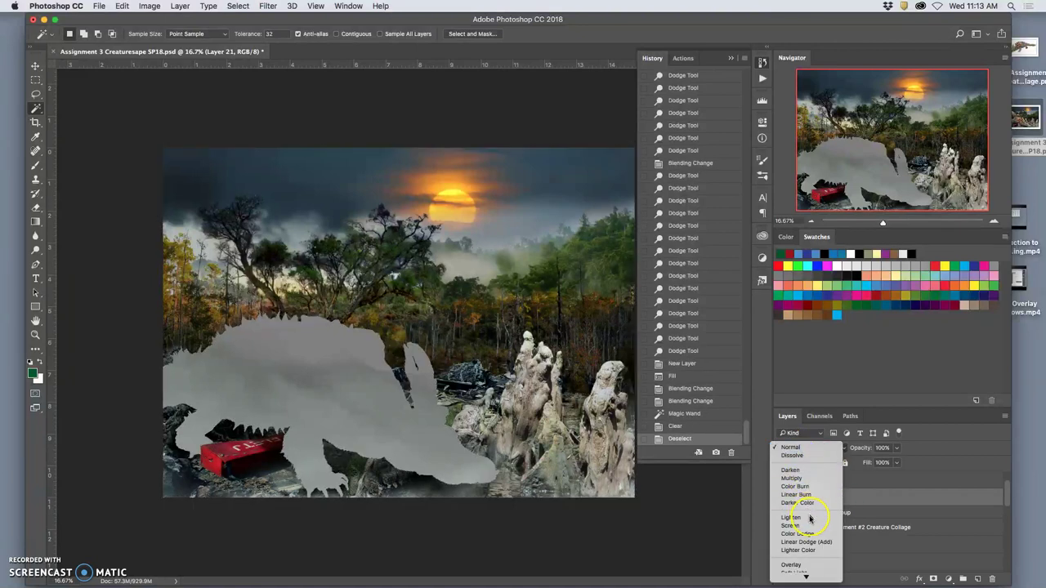
pyautogui.click(809, 563)
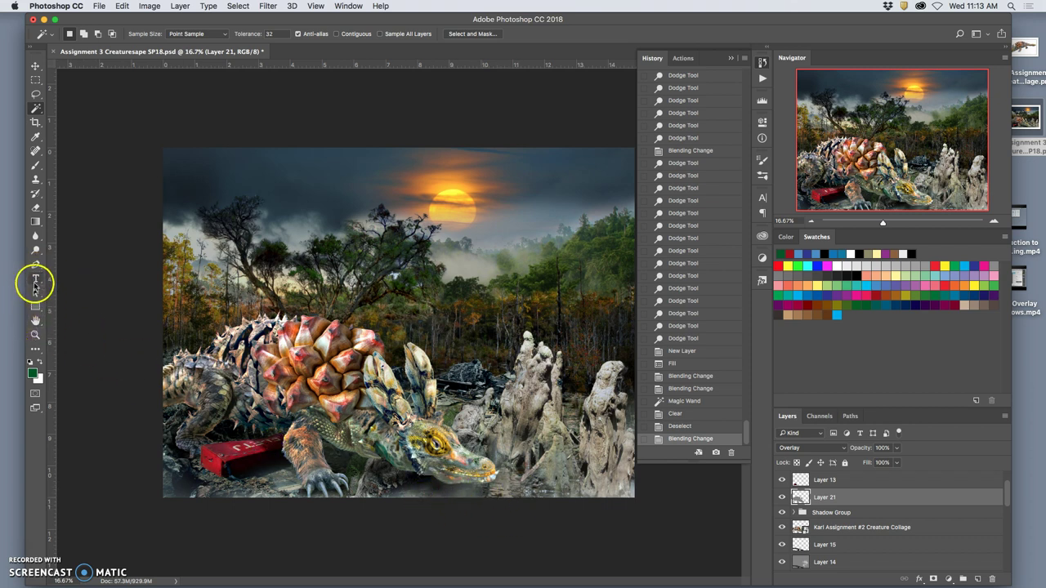
# - Burn darker shading into the creature's snout on Layer 21 with the Burn Tool
pyautogui.click(36, 253)
pyautogui.click(71, 249)
pyautogui.moveTo(500, 473); pyautogui.dragTo(445, 481)
pyautogui.moveTo(469, 479); pyautogui.dragTo(445, 481)
pyautogui.moveTo(466, 479)
pyautogui.mouseDown()
pyautogui.moveTo(493, 478)
pyautogui.moveTo(457, 480)
pyautogui.mouseUp()
pyautogui.moveTo(472, 481); pyautogui.dragTo(439, 476)
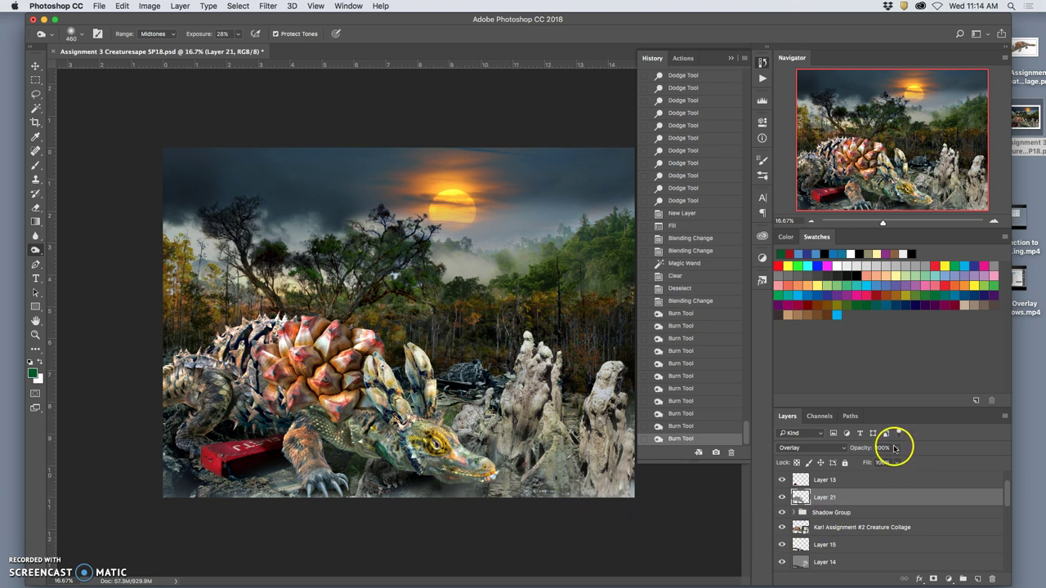
# - Lower Layer 21's opacity to 80%, then select the creature collage layer
pyautogui.moveTo(896, 447)
pyautogui.mouseDown()
pyautogui.moveTo(897, 460)
pyautogui.moveTo(886, 463)
pyautogui.mouseUp()
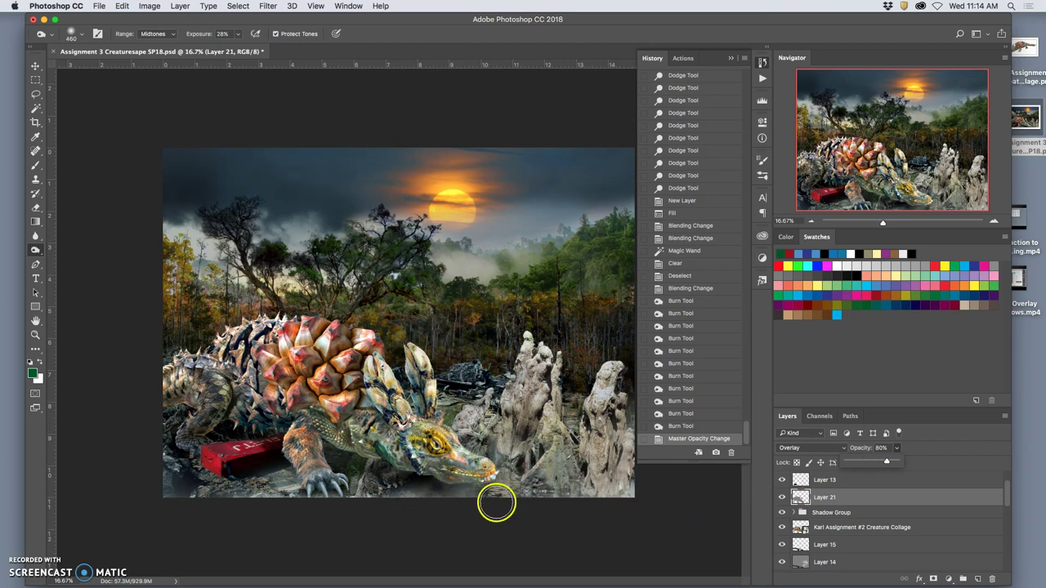
pyautogui.click(821, 529)
pyautogui.click(821, 529)
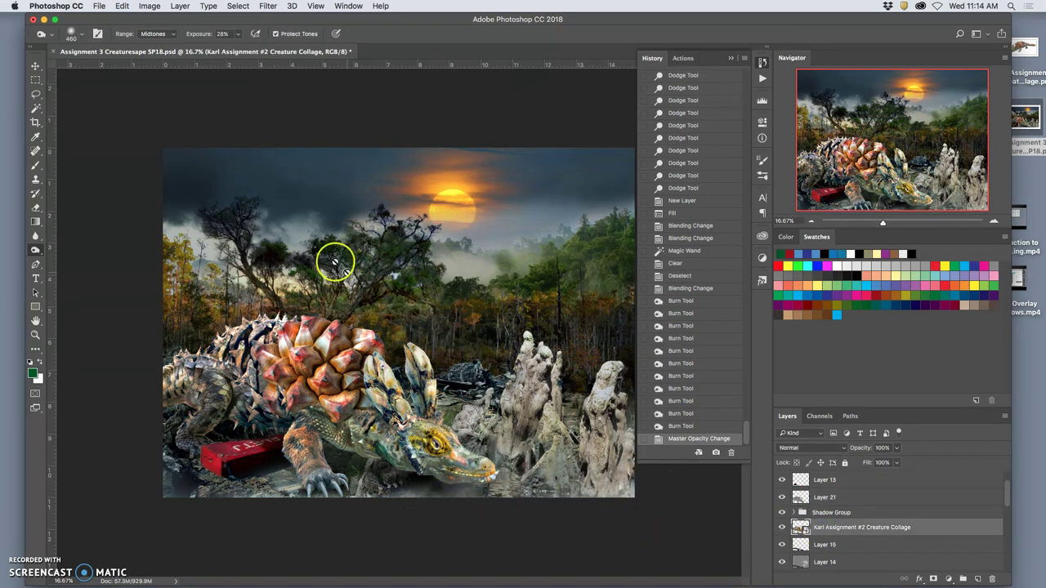
pyautogui.click(35, 94)
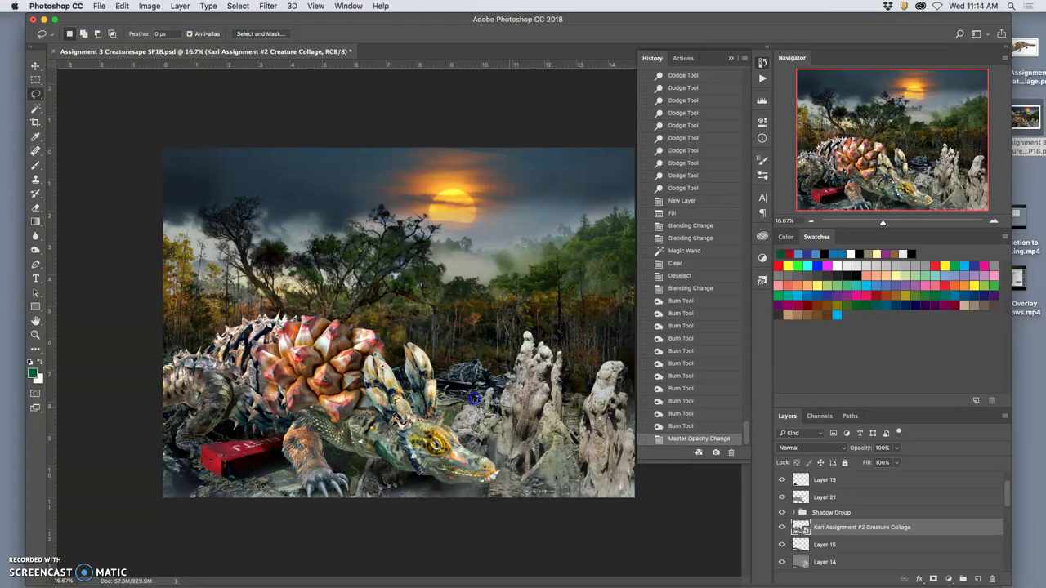
# - Lasso the creature's lower head area and copy it onto a new Layer 22
pyautogui.moveTo(365, 400)
pyautogui.mouseDown()
pyautogui.moveTo(389, 496)
pyautogui.moveTo(538, 486)
pyautogui.moveTo(515, 425)
pyautogui.mouseUp()
pyautogui.click(807, 527)
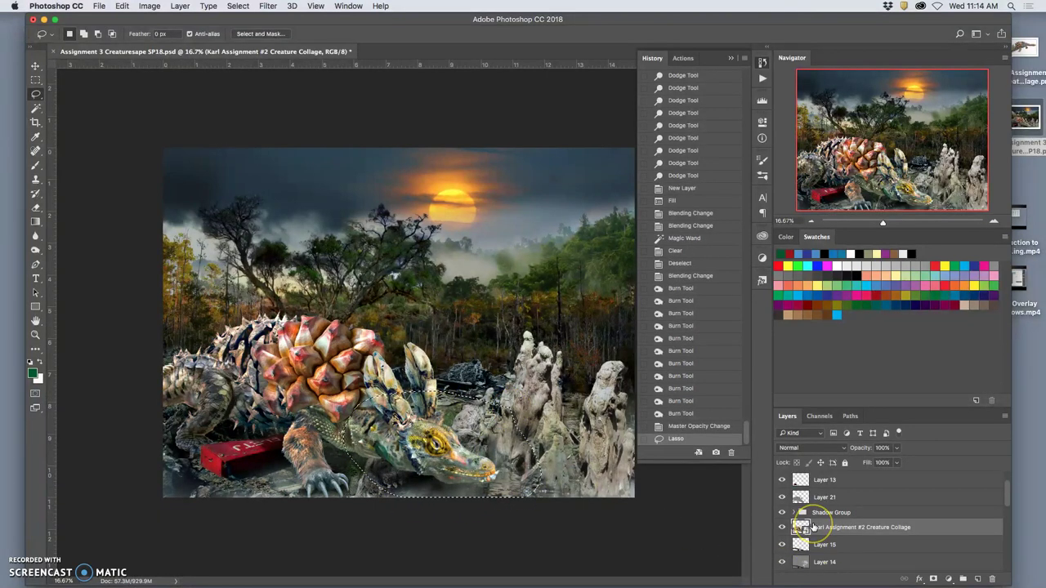
pyautogui.press('super+j')
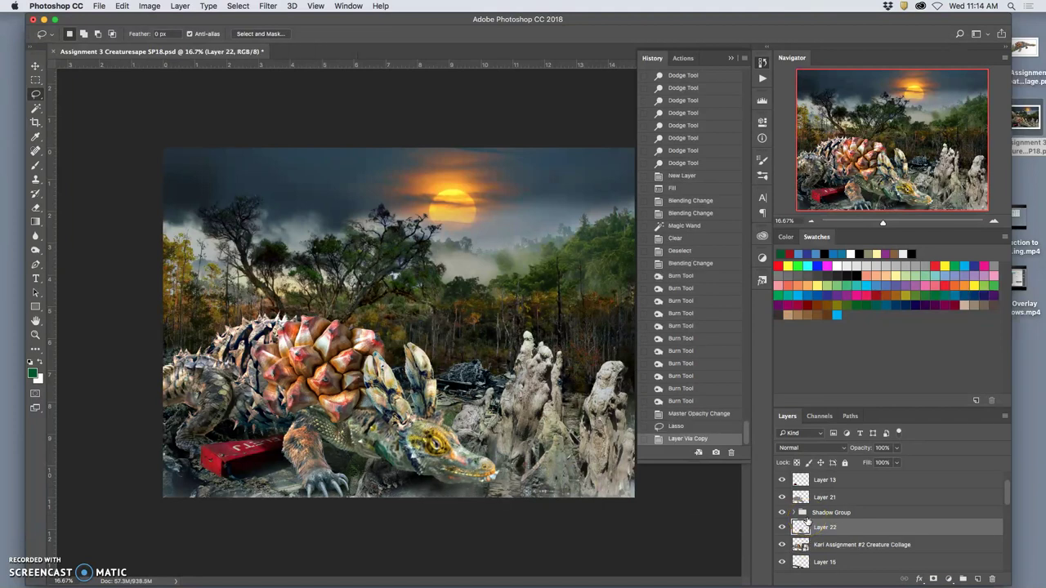
# - Flip Layer 22 vertically and move it down just below the jaw as a reflection
pyautogui.press('super+t')
pyautogui.rightClick(455, 465)
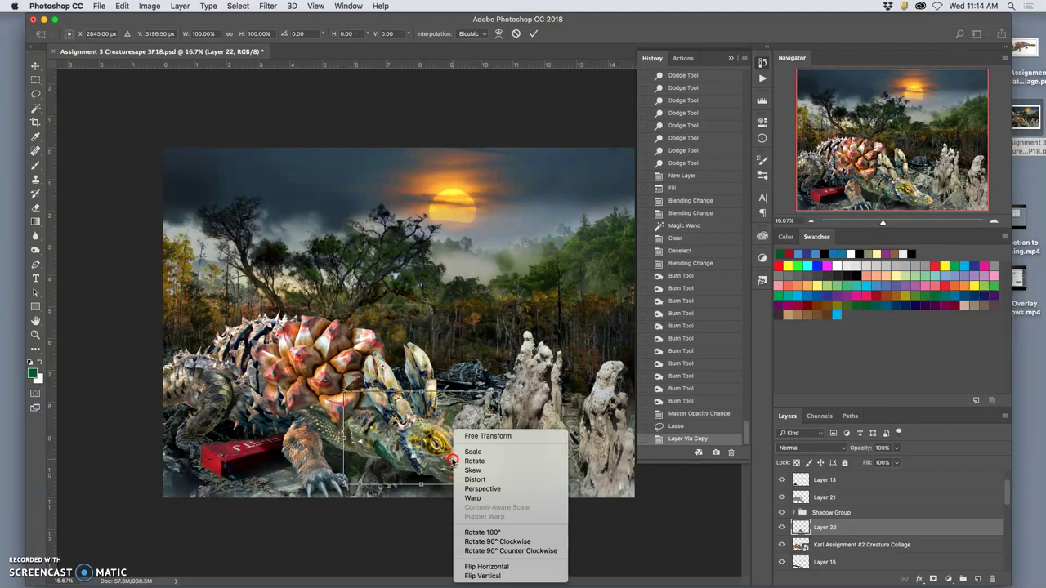
pyautogui.click(493, 575)
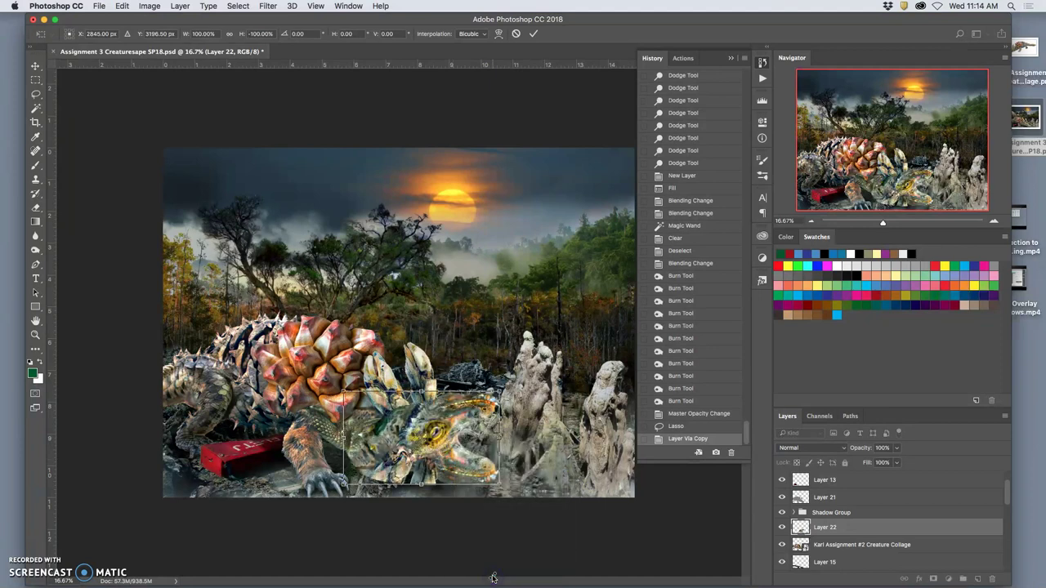
pyautogui.moveTo(436, 422); pyautogui.dragTo(442, 520)
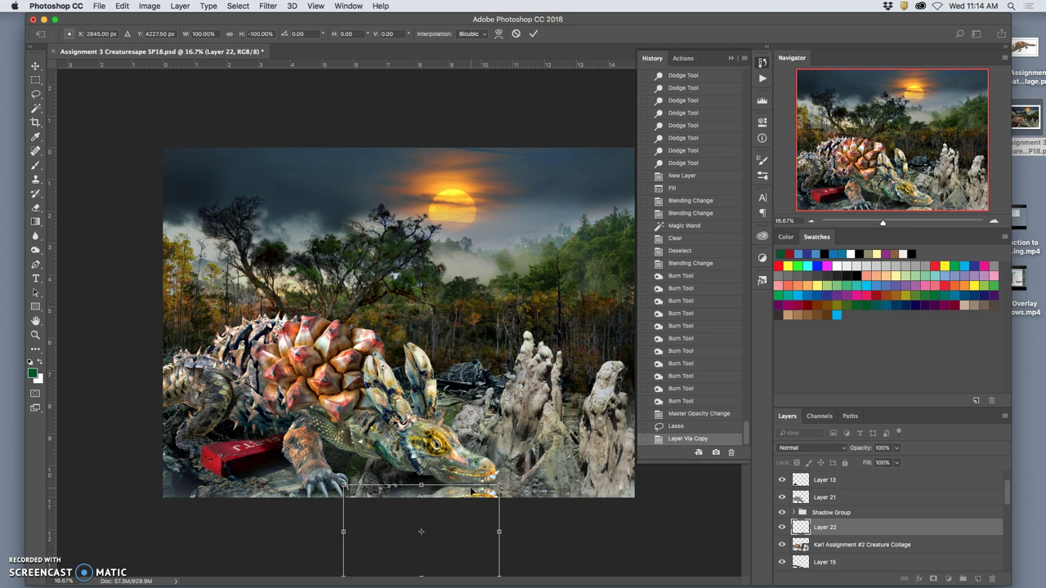
pyautogui.moveTo(473, 488); pyautogui.dragTo(470, 499)
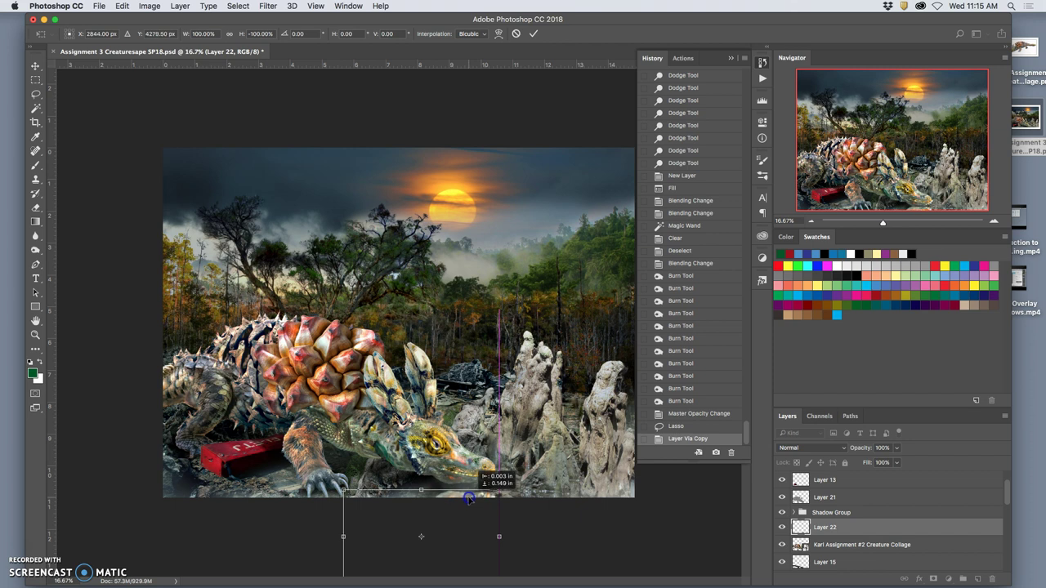
pyautogui.moveTo(470, 500); pyautogui.dragTo(470, 500)
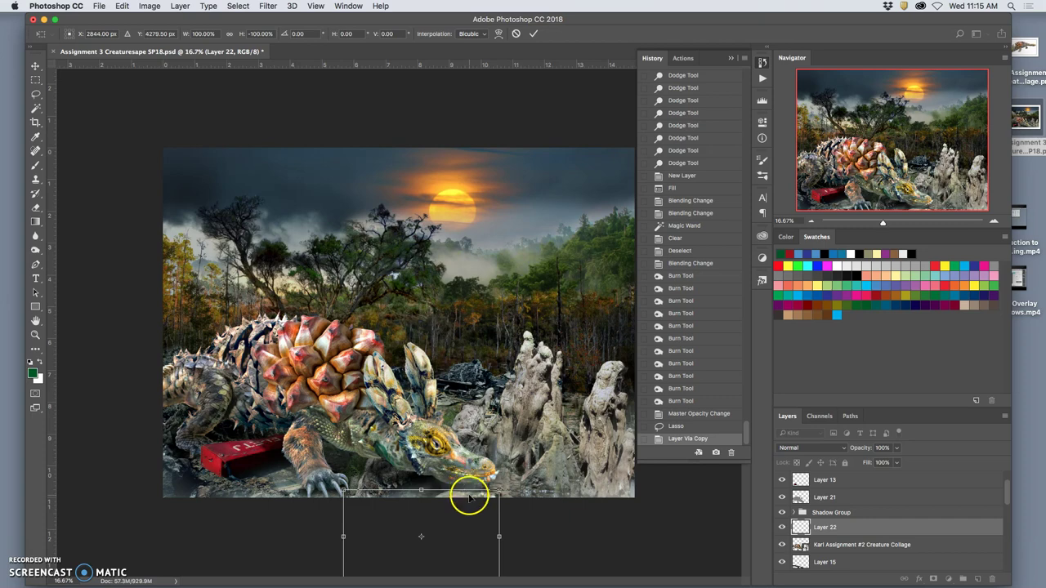
pyautogui.press('Return')
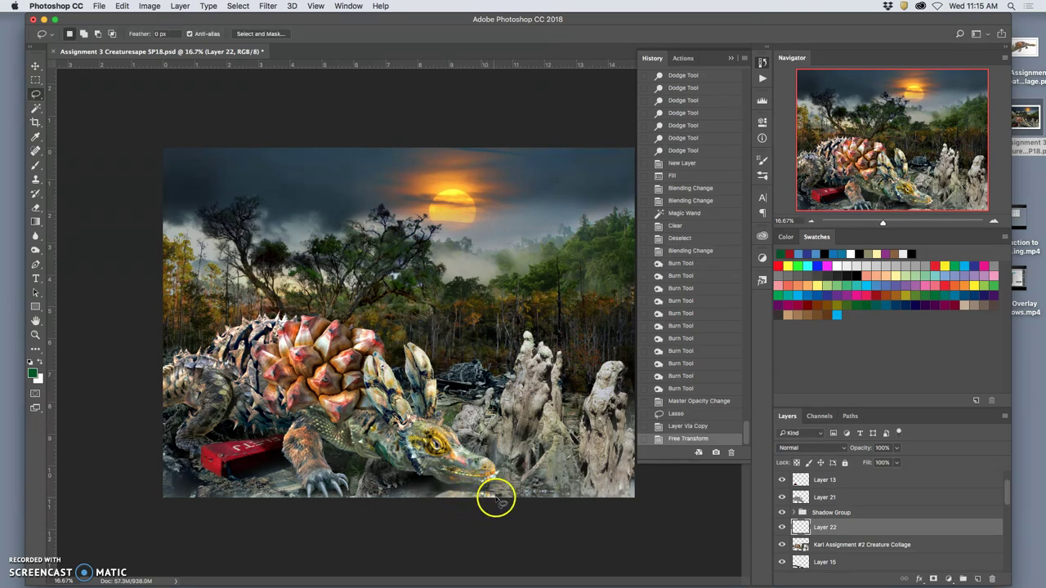
# - Zoom the canvas to 25% and lower Layer 22's opacity to 75%
pyautogui.press('super+equal')
pyautogui.press('super+equal')
pyautogui.press('super+minus')
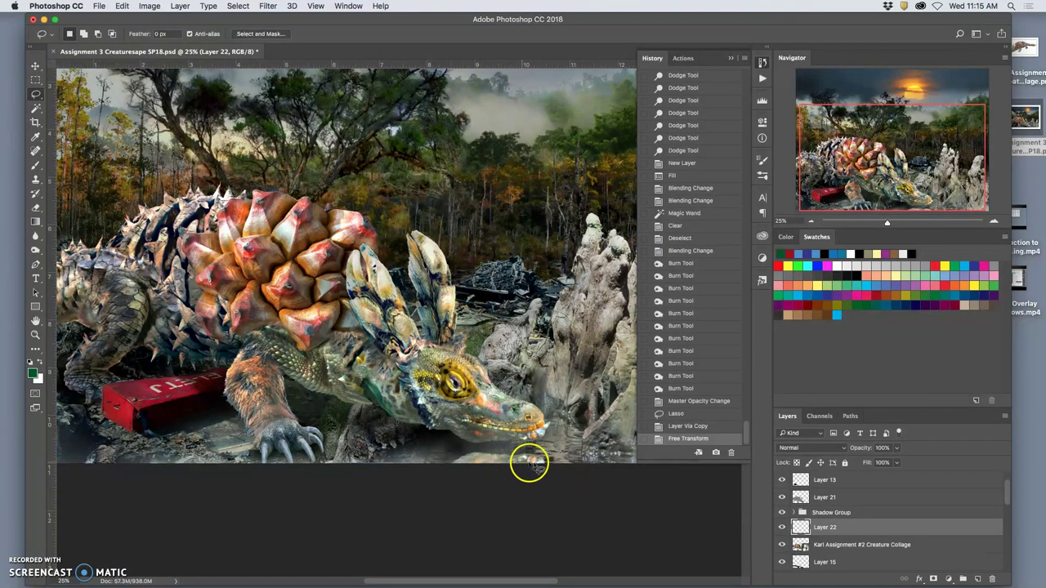
pyautogui.click(898, 448)
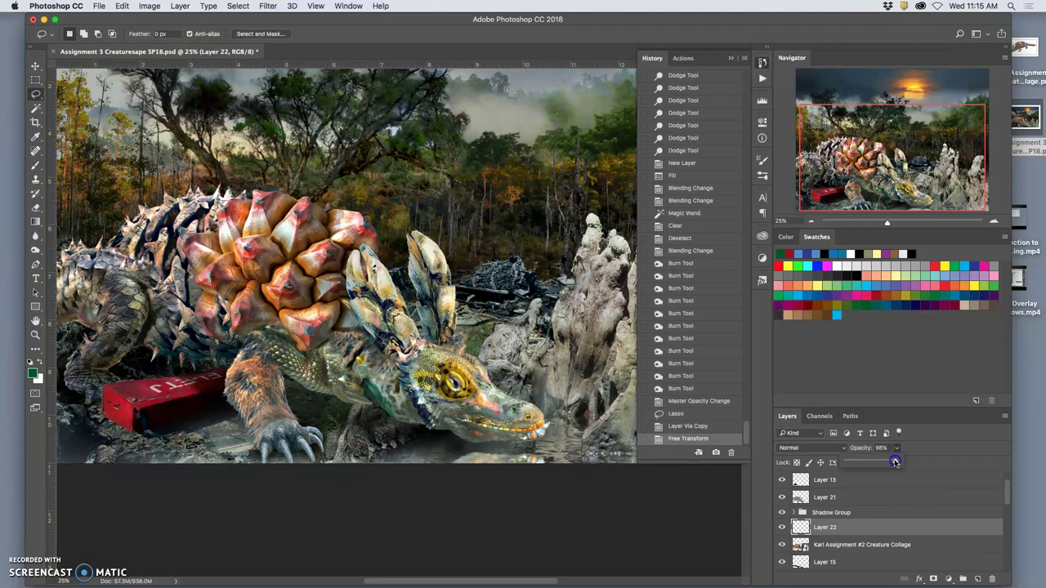
pyautogui.moveTo(892, 461)
pyautogui.mouseDown()
pyautogui.moveTo(870, 463)
pyautogui.moveTo(880, 463)
pyautogui.mouseUp()
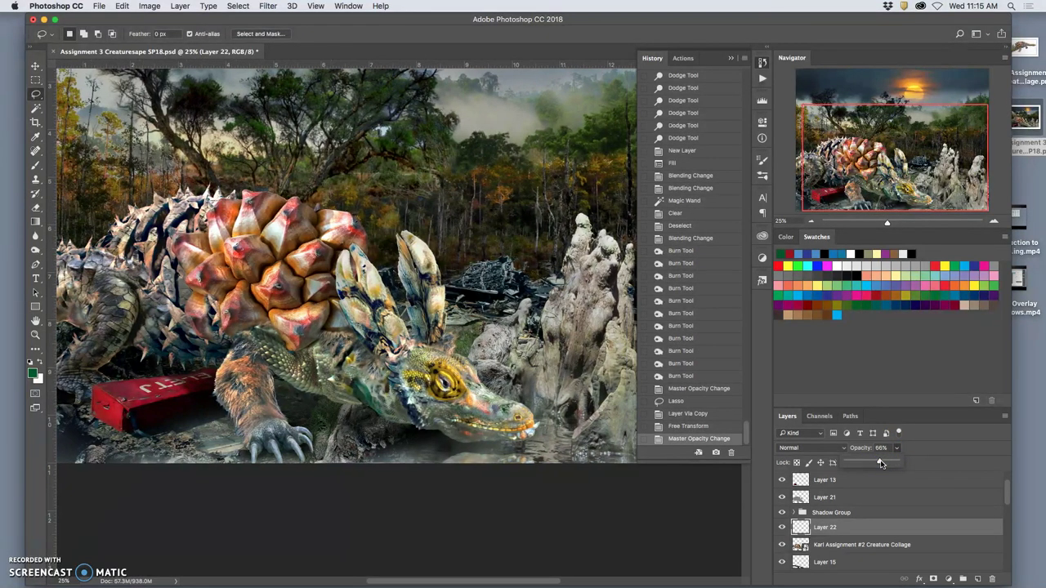
# - Try Pin Light, Soft Light and Lighten on the reflection, then keep Normal blending
pyautogui.click(817, 448)
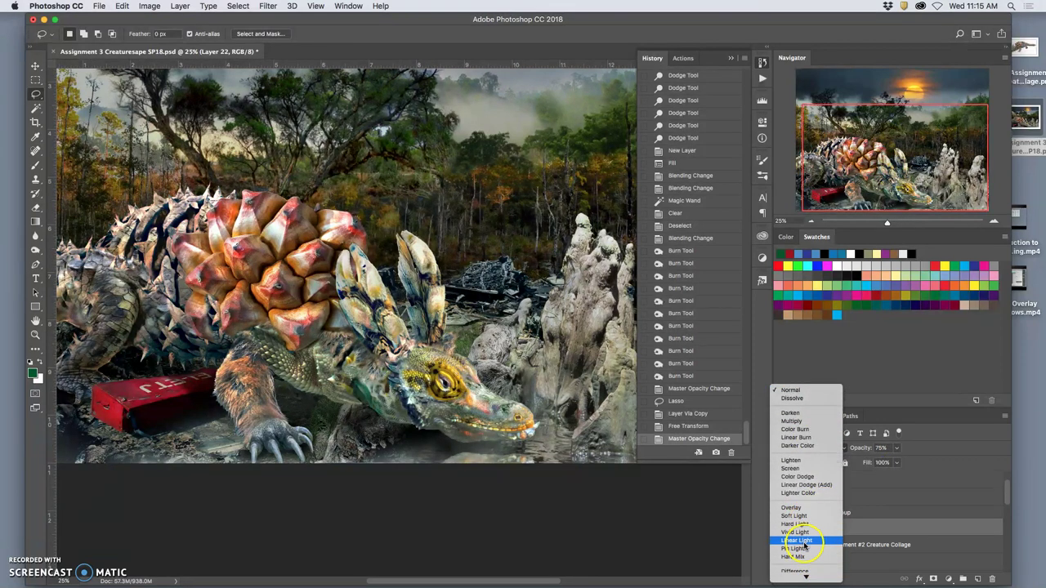
pyautogui.click(802, 548)
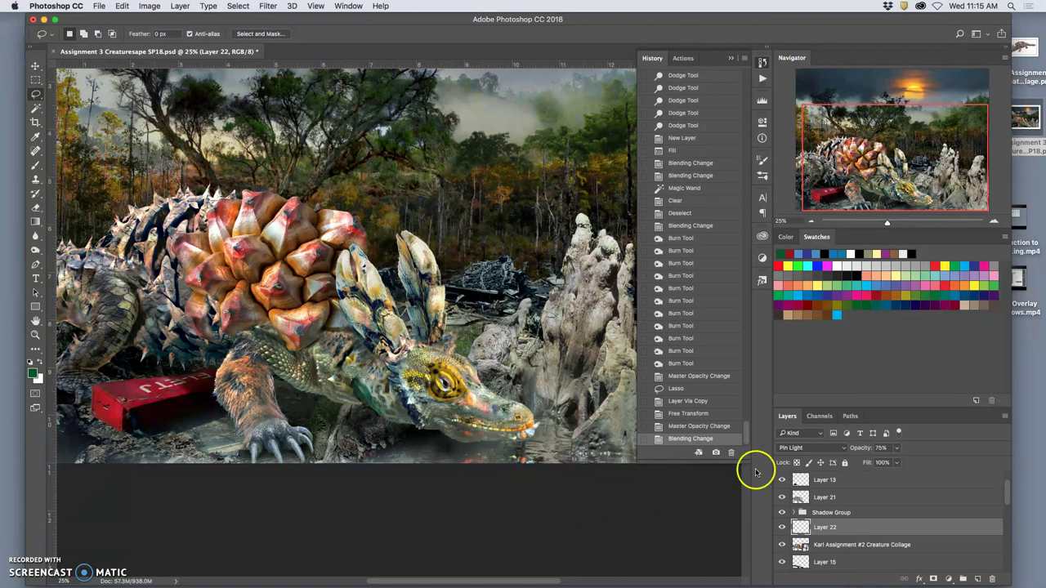
pyautogui.click(790, 447)
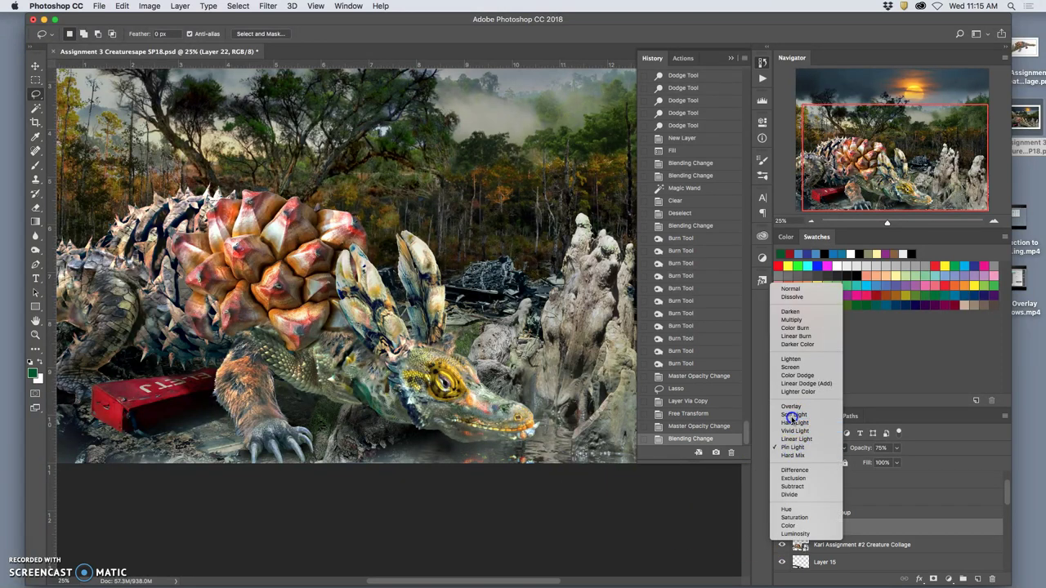
pyautogui.click(793, 414)
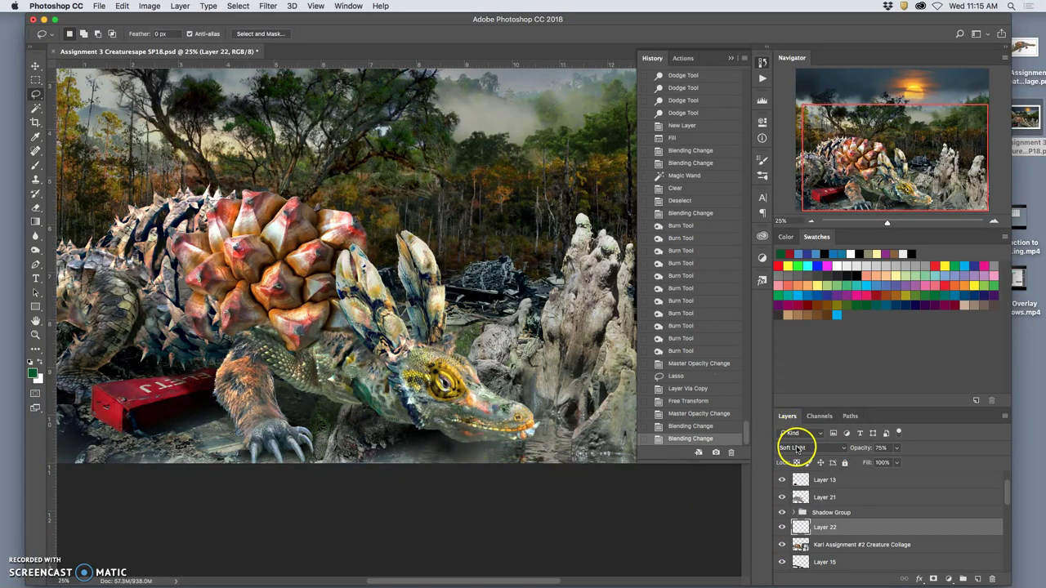
pyautogui.click(792, 448)
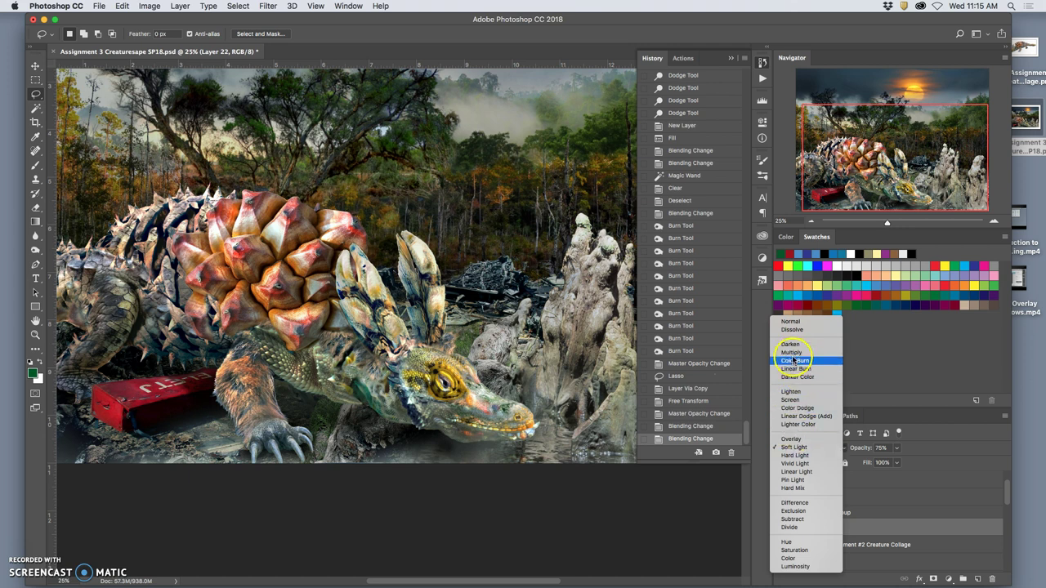
pyautogui.click(793, 390)
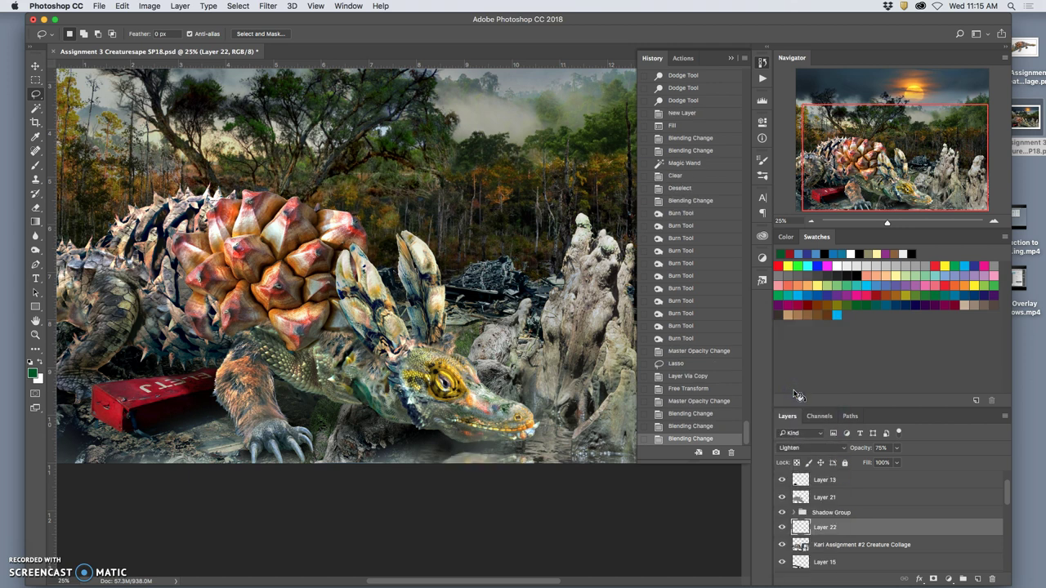
pyautogui.click(797, 448)
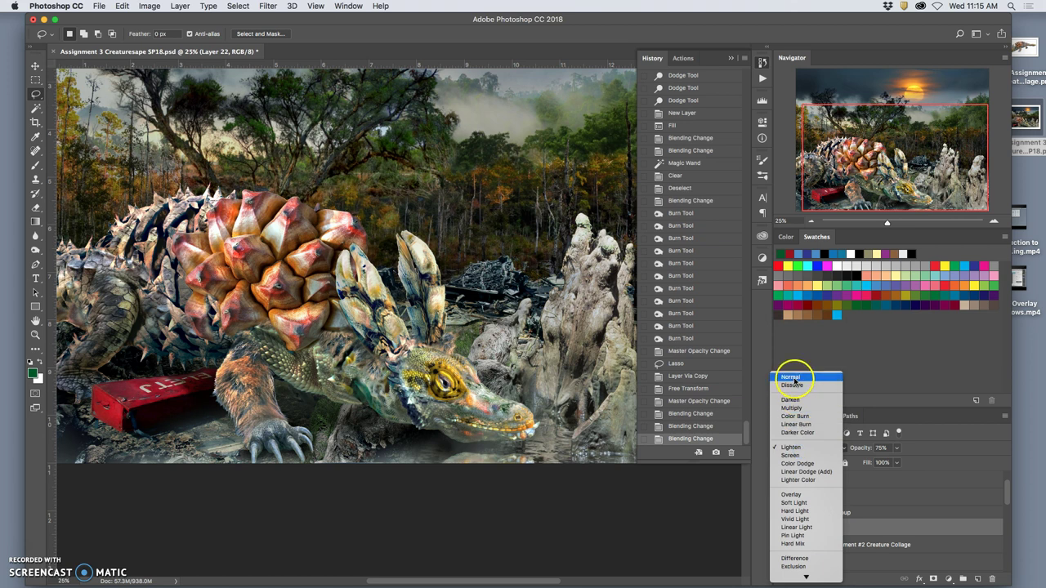
pyautogui.click(780, 382)
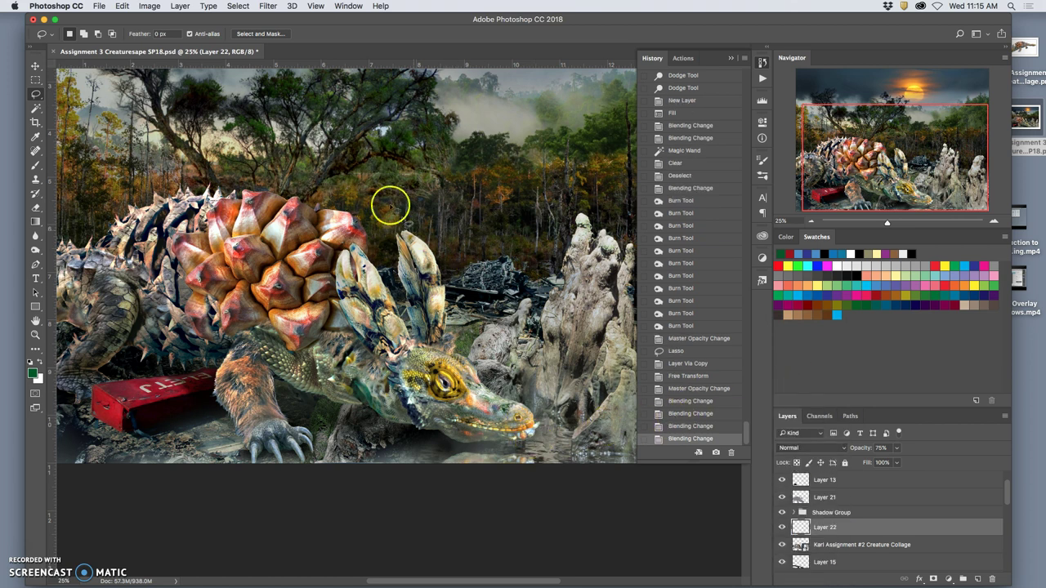
# - Soften the reflection with a roughly 2-pixel Gaussian Blur
pyautogui.click(267, 7)
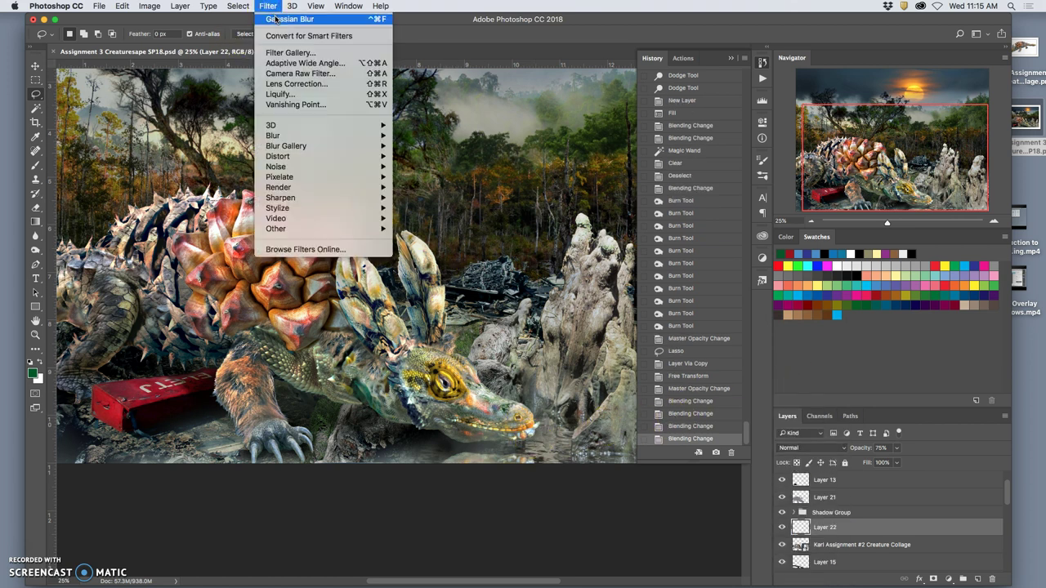
pyautogui.click(276, 18)
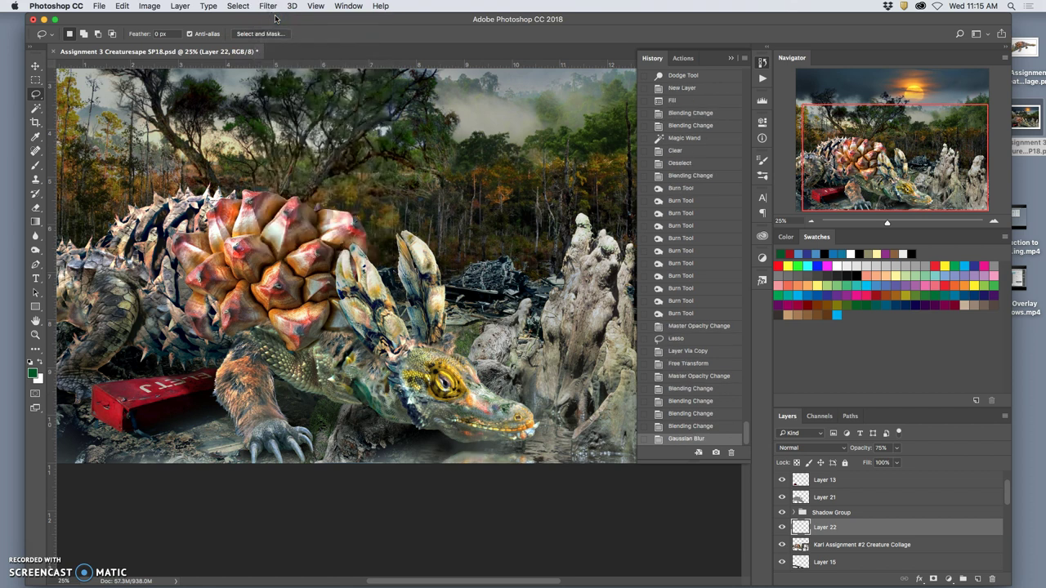
pyautogui.press('super+z')
pyautogui.click(267, 6)
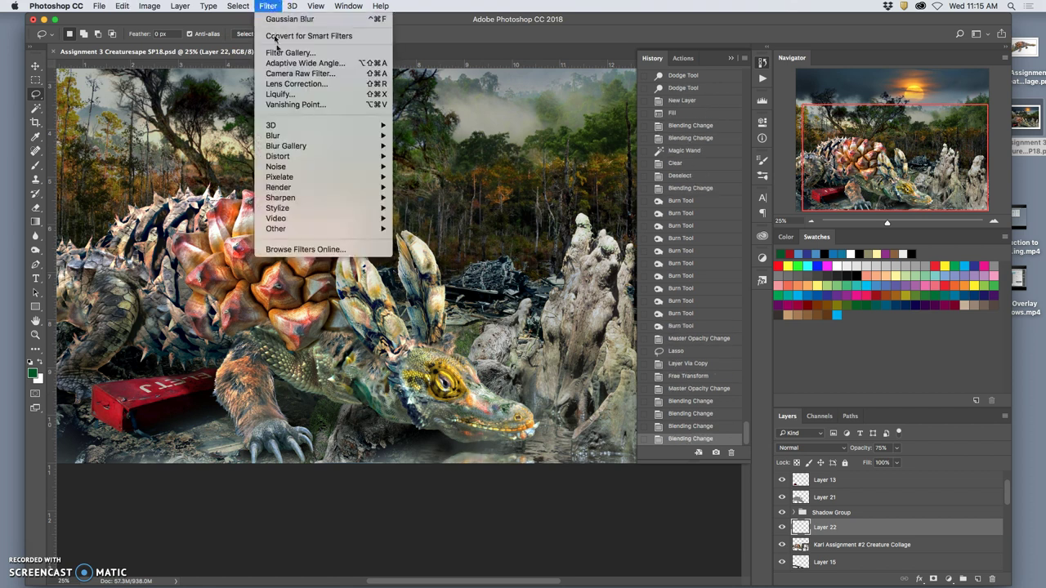
pyautogui.moveTo(282, 135)
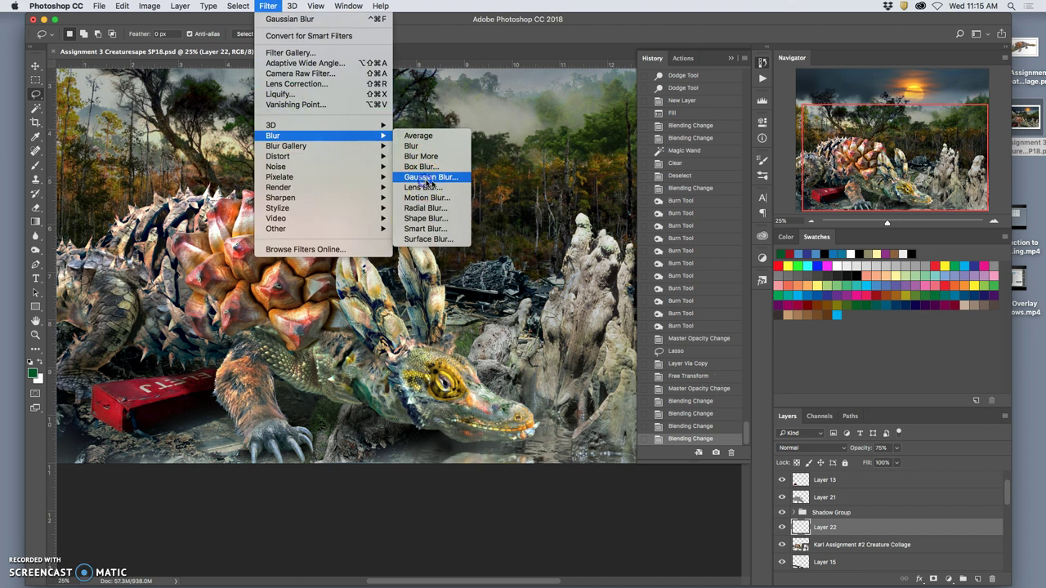
pyautogui.click(424, 177)
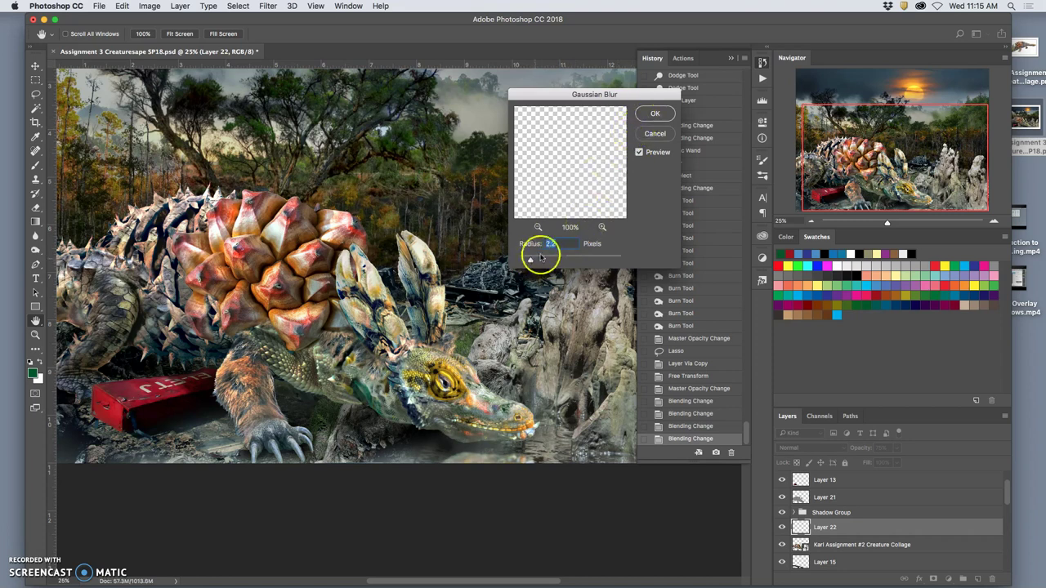
pyautogui.click(652, 114)
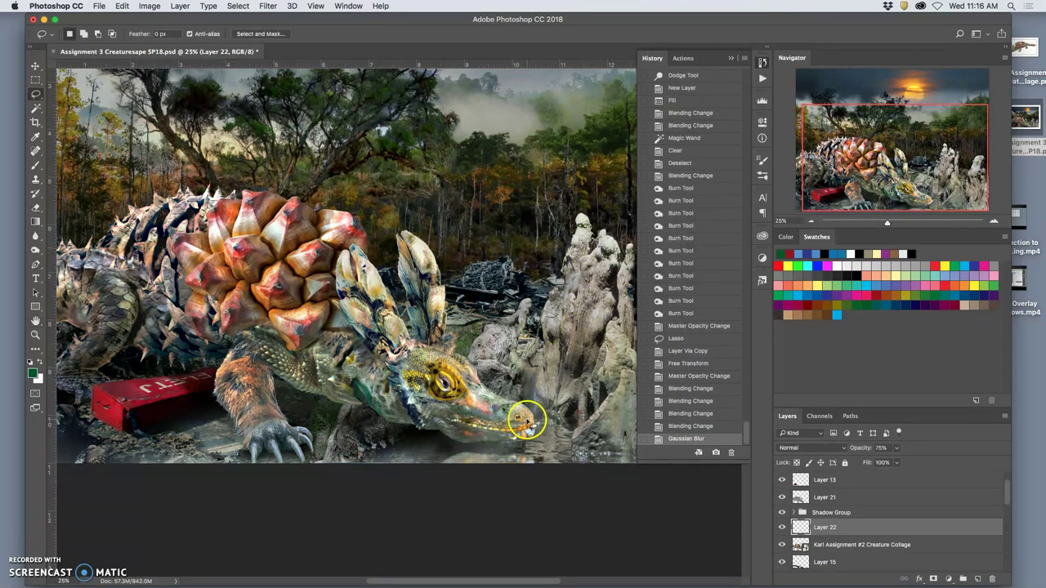
# - Warp Layer 22's reflection by pulling its right side and top edge, then commit
pyautogui.press('super+t')
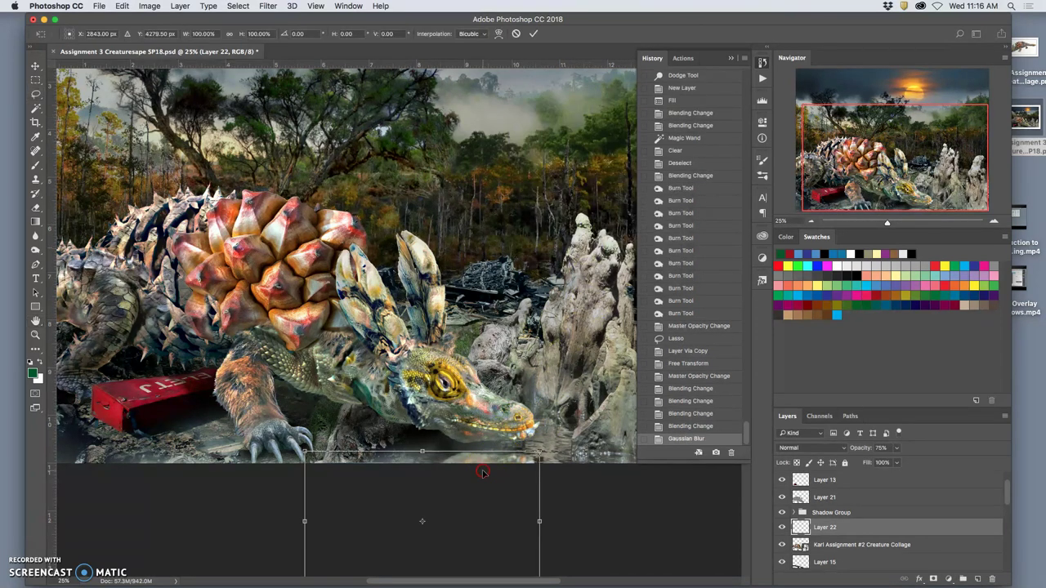
pyautogui.rightClick(436, 455)
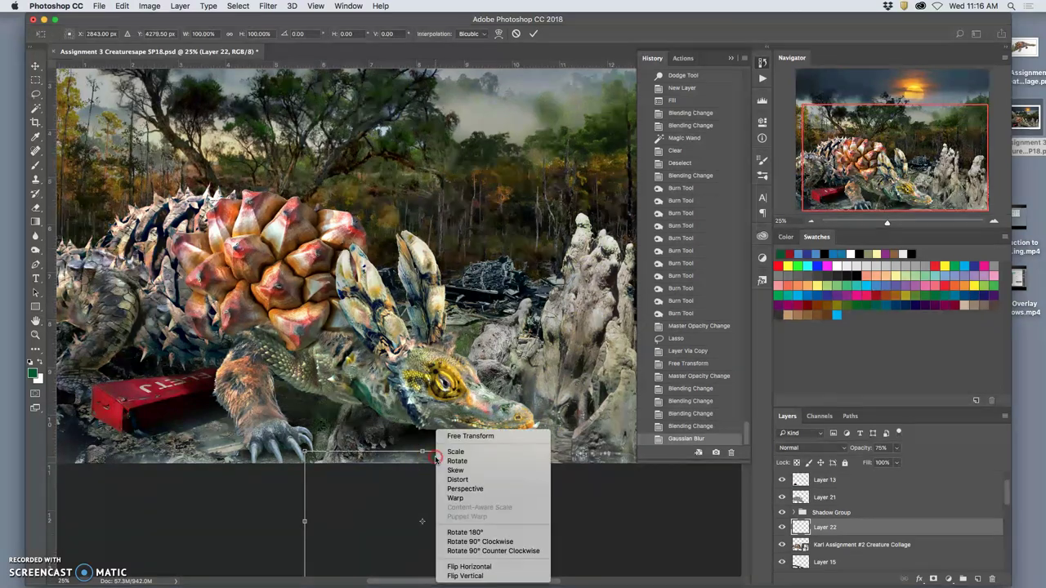
pyautogui.click(493, 496)
pyautogui.moveTo(518, 450); pyautogui.dragTo(540, 452)
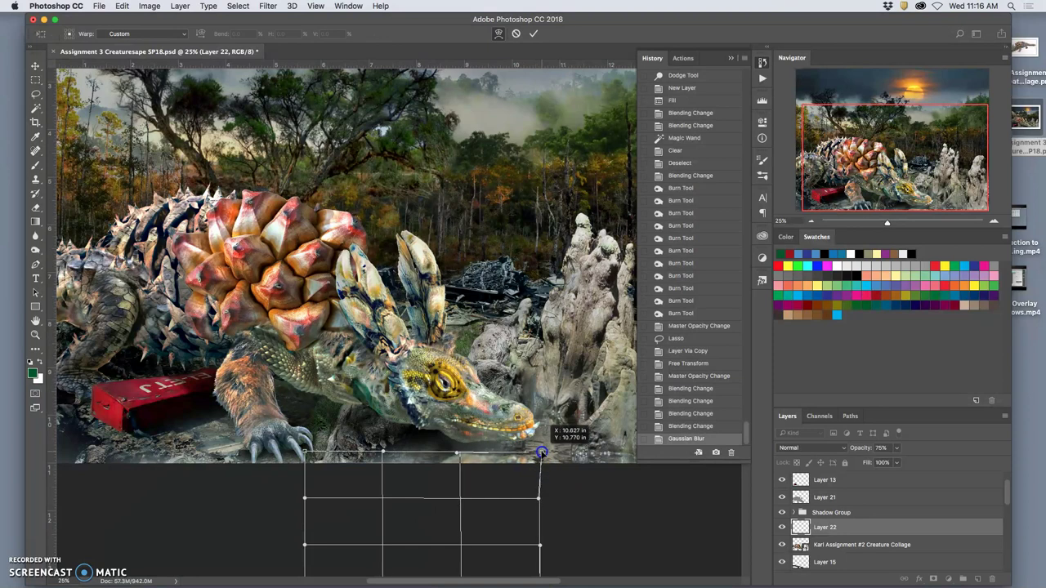
pyautogui.click(462, 456)
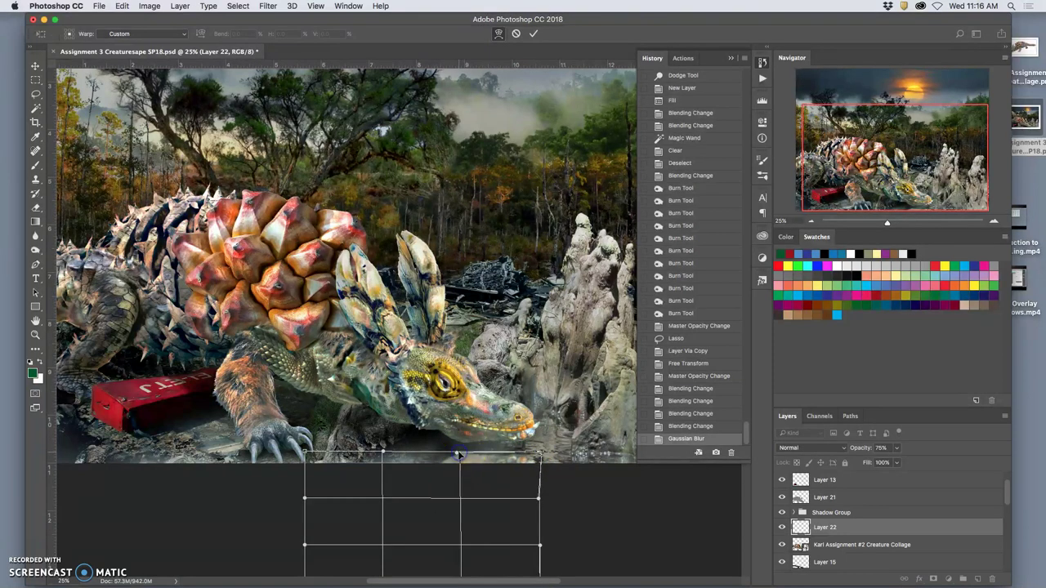
pyautogui.press('Return')
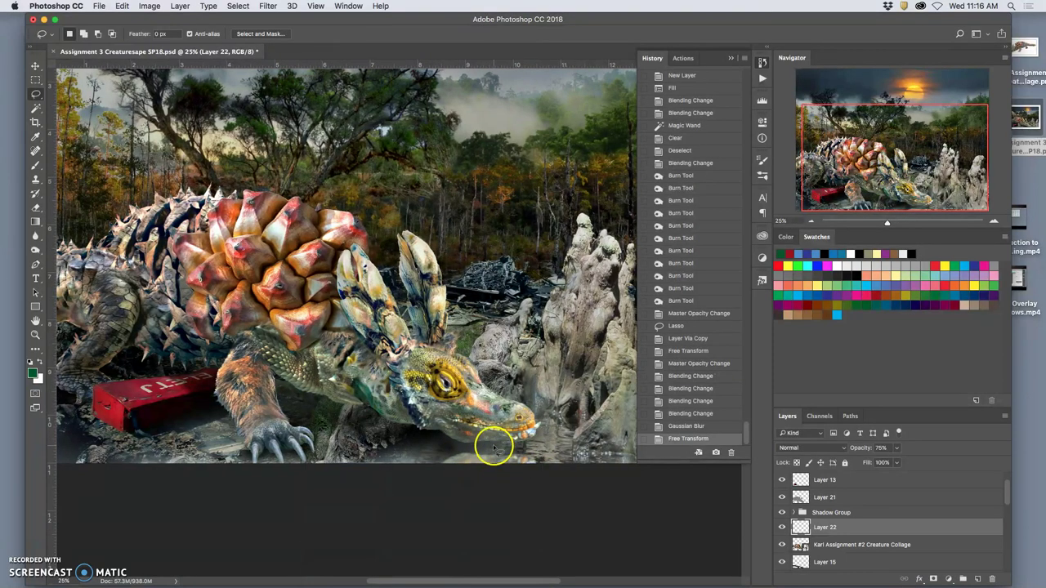
# - Use the Smudge Tool to smear the Layer 22 reflection under the creature's jaw
pyautogui.click(36, 249)
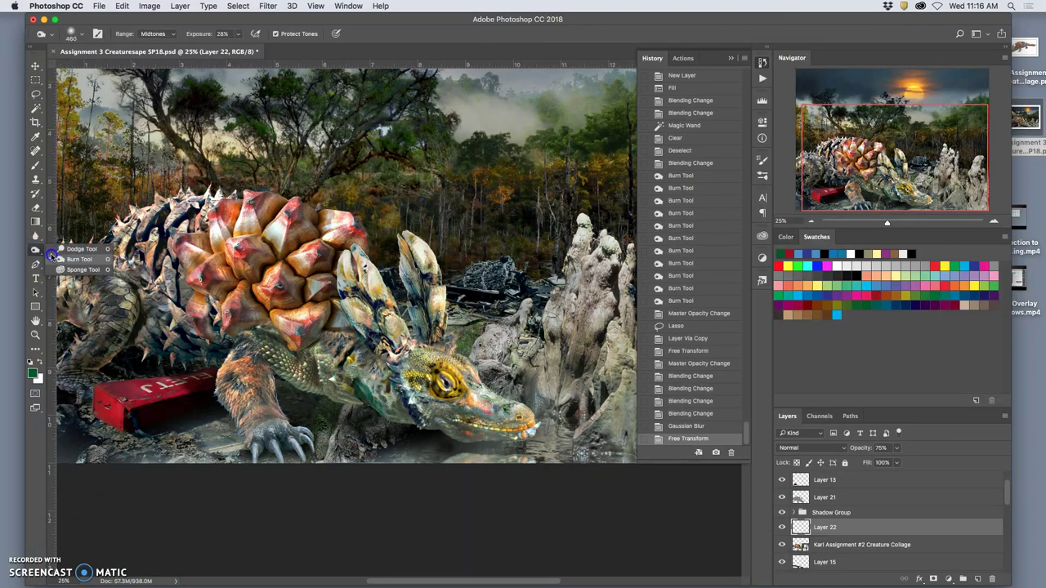
pyautogui.click(35, 238)
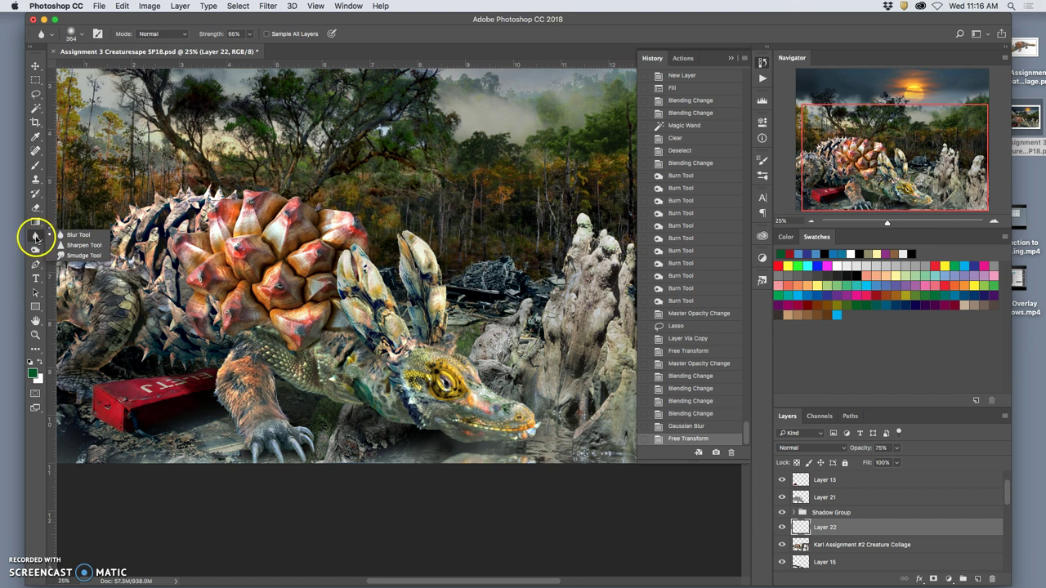
pyautogui.click(80, 255)
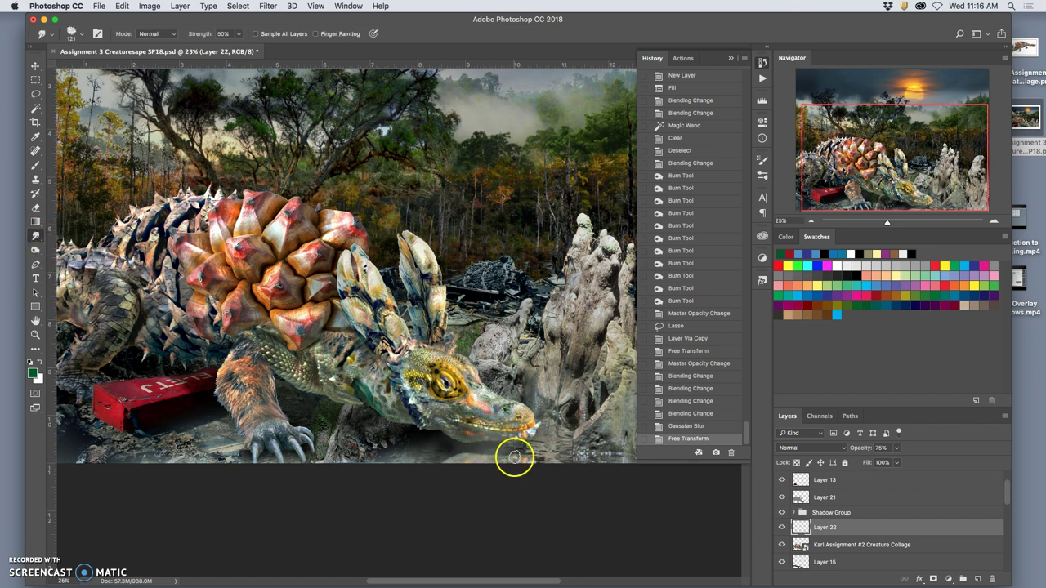
pyautogui.moveTo(515, 458)
pyautogui.mouseDown()
pyautogui.moveTo(505, 459)
pyautogui.moveTo(533, 460)
pyautogui.moveTo(464, 451)
pyautogui.mouseUp()
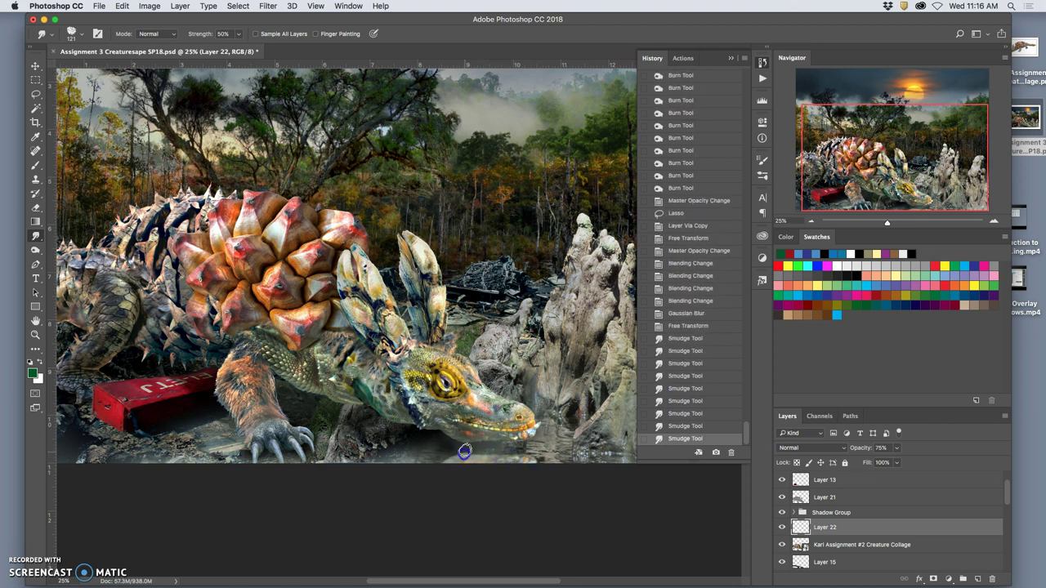
# - Erase the first patches of the Layer 22 strip under the jaw with the Eraser
pyautogui.click(35, 207)
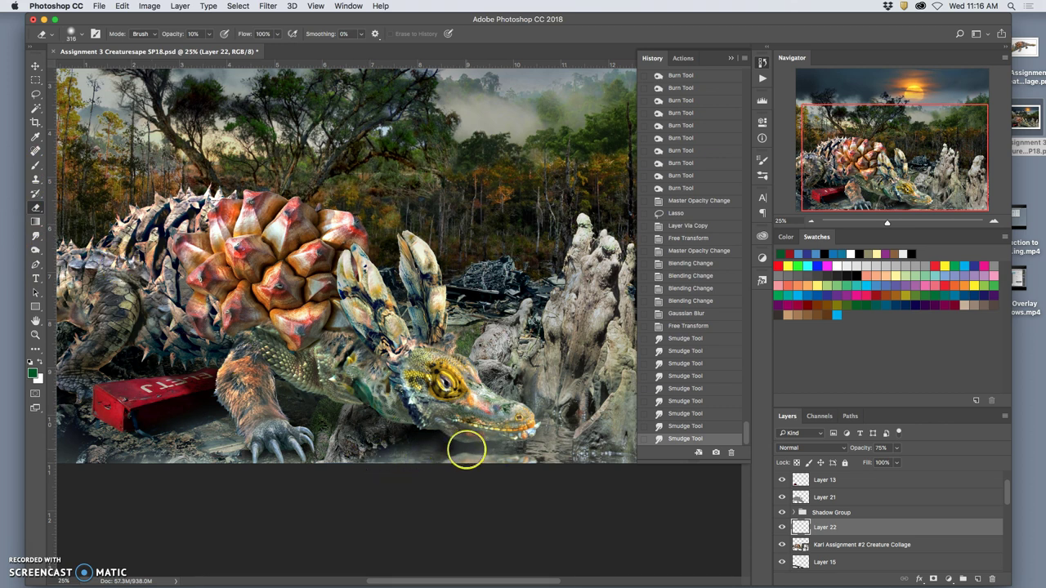
pyautogui.moveTo(465, 450); pyautogui.dragTo(459, 454)
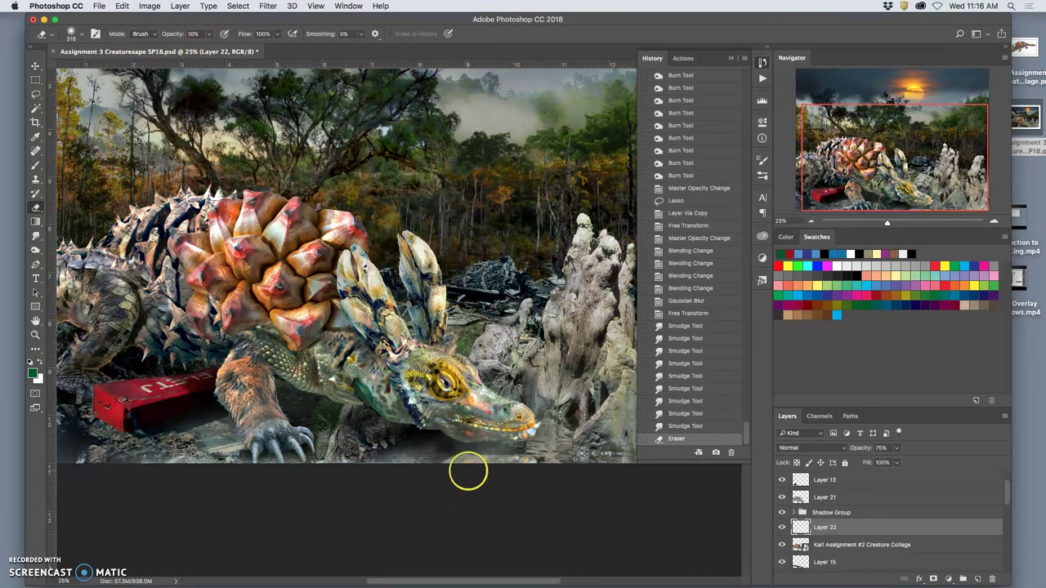
pyautogui.click(457, 460)
pyautogui.click(462, 452)
pyautogui.click(451, 454)
pyautogui.click(446, 455)
pyautogui.click(444, 458)
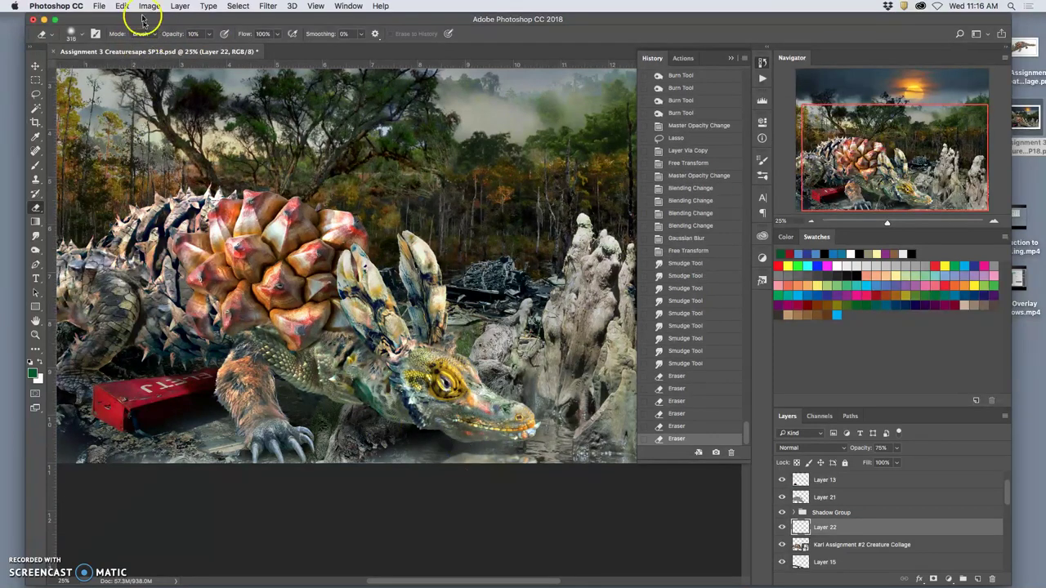
# - Set the eraser to 43% opacity and 146 px size
pyautogui.click(209, 33)
pyautogui.moveTo(227, 48); pyautogui.dragTo(227, 48)
pyautogui.click(71, 34)
pyautogui.moveTo(140, 68); pyautogui.dragTo(128, 68)
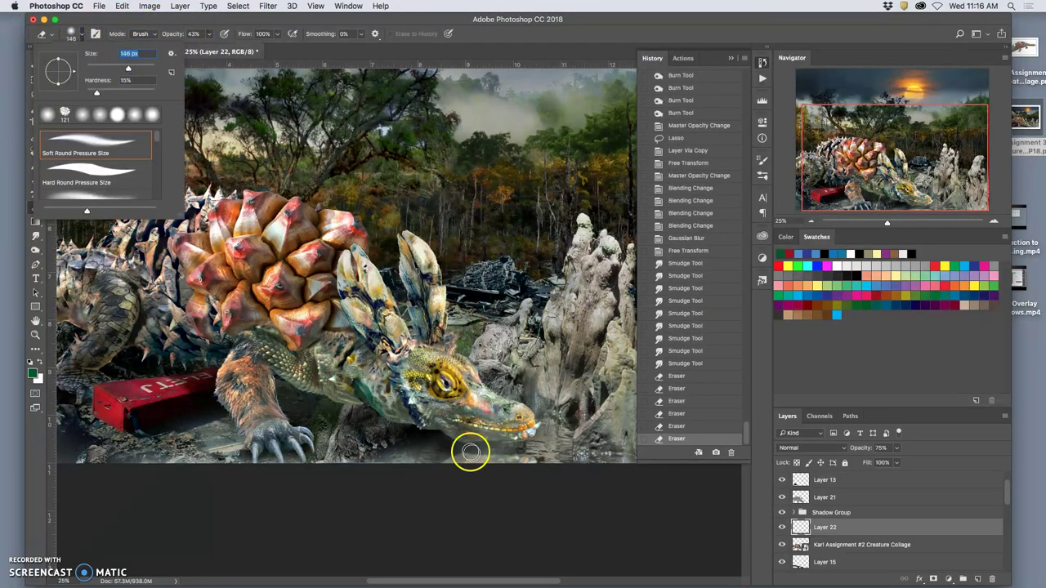
pyautogui.click(464, 455)
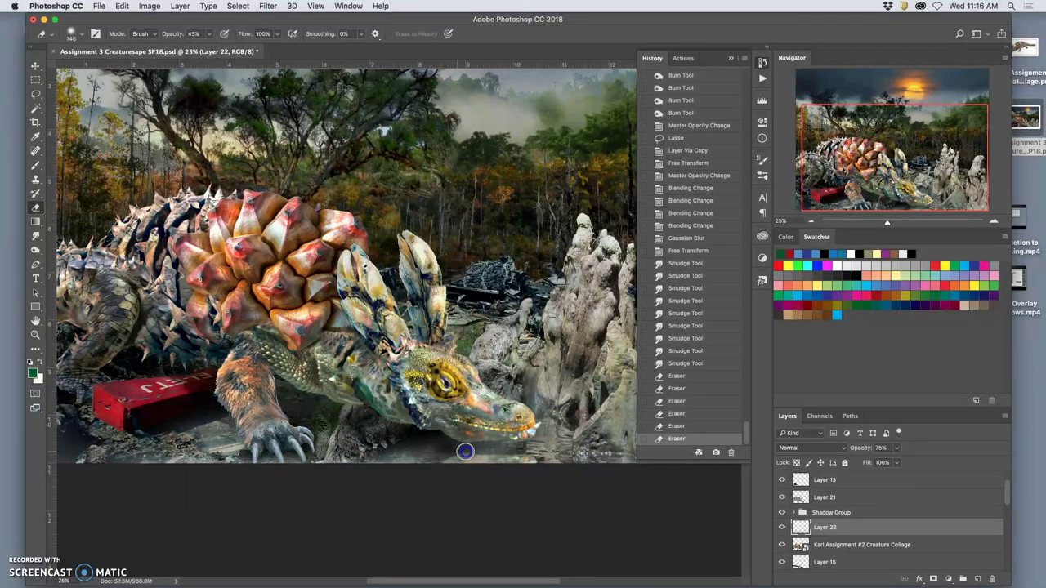
# - Dab 43% eraser strokes along the strip beneath the jaw to fade its lower edge
pyautogui.click(461, 452)
pyautogui.click(464, 451)
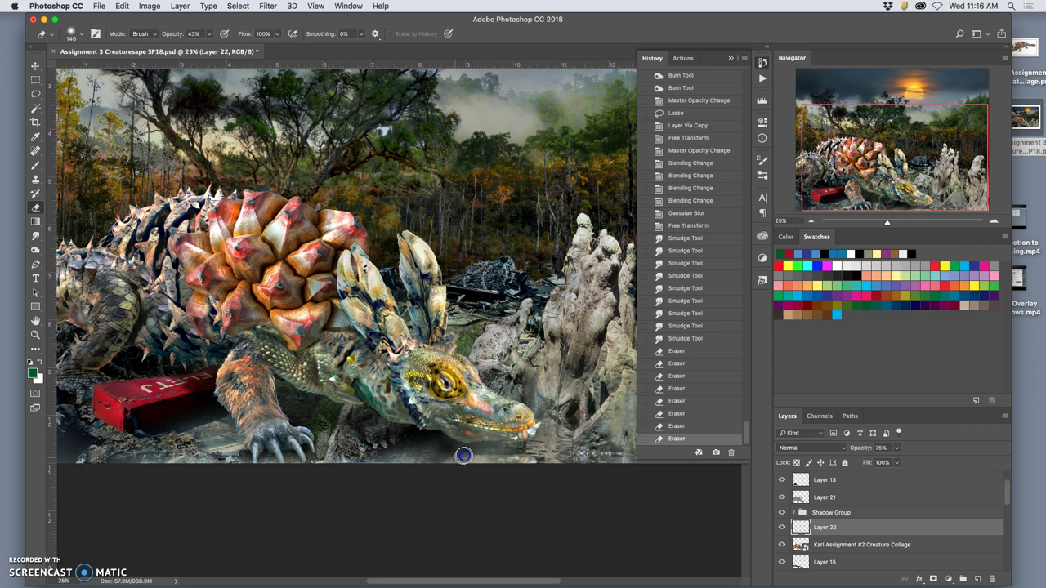
pyautogui.click(507, 452)
pyautogui.click(512, 452)
pyautogui.click(517, 454)
pyautogui.click(521, 456)
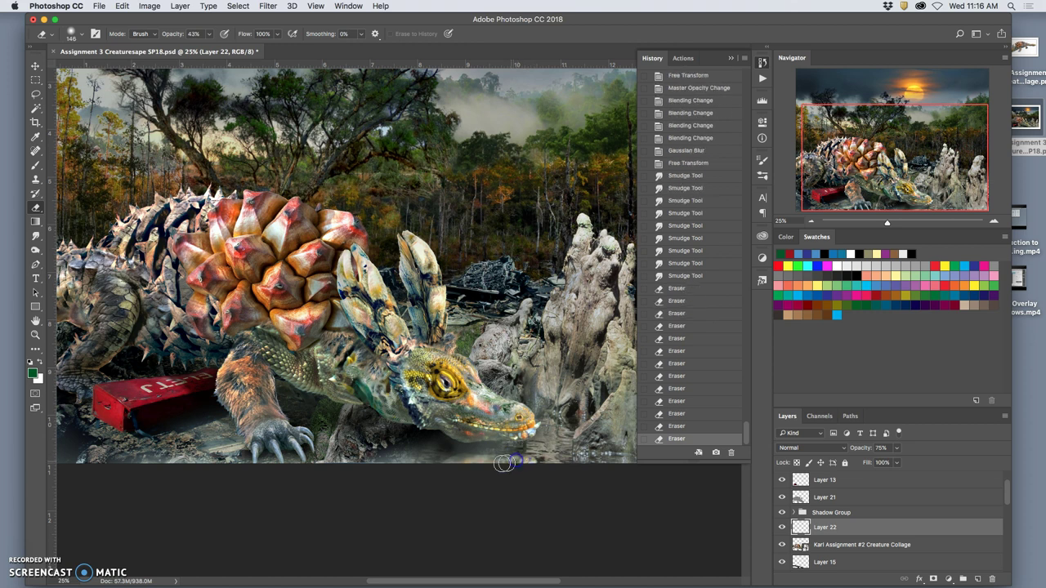
pyautogui.click(499, 461)
pyautogui.click(529, 457)
pyautogui.click(533, 459)
pyautogui.click(482, 456)
pyautogui.click(470, 457)
pyautogui.click(480, 453)
pyautogui.click(470, 455)
pyautogui.click(479, 451)
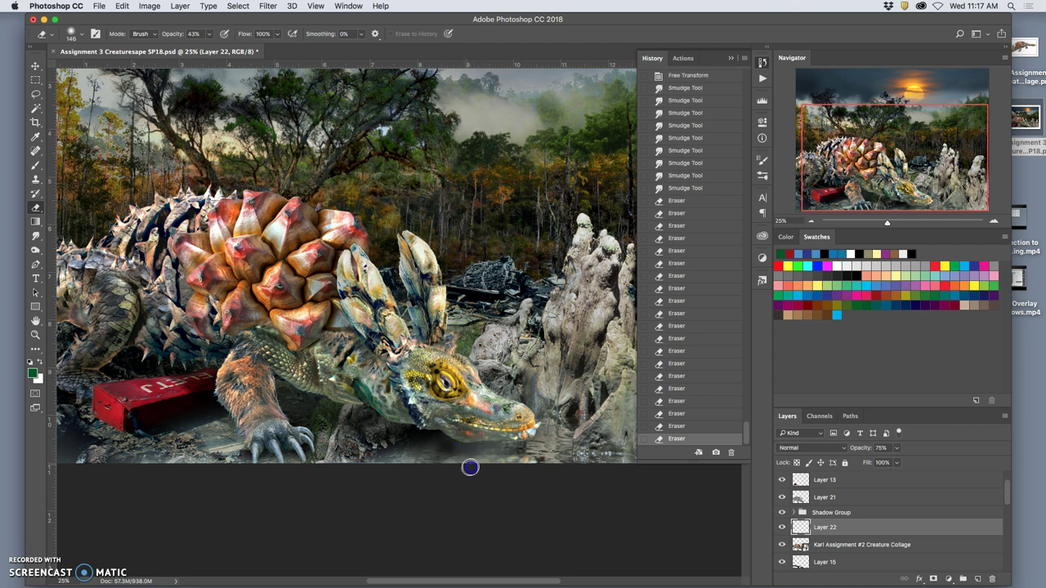
pyautogui.click(480, 463)
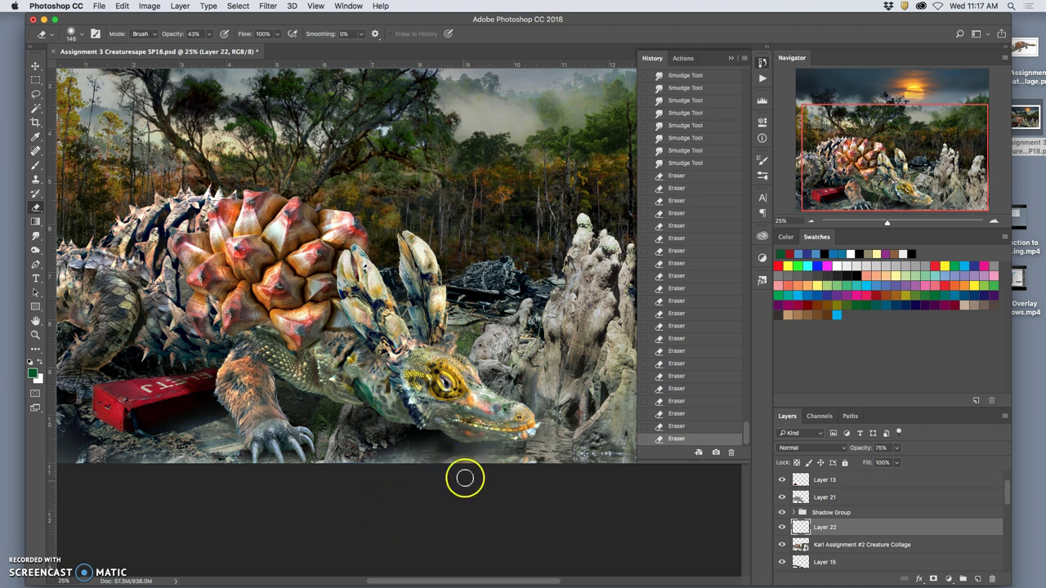
pyautogui.click(454, 453)
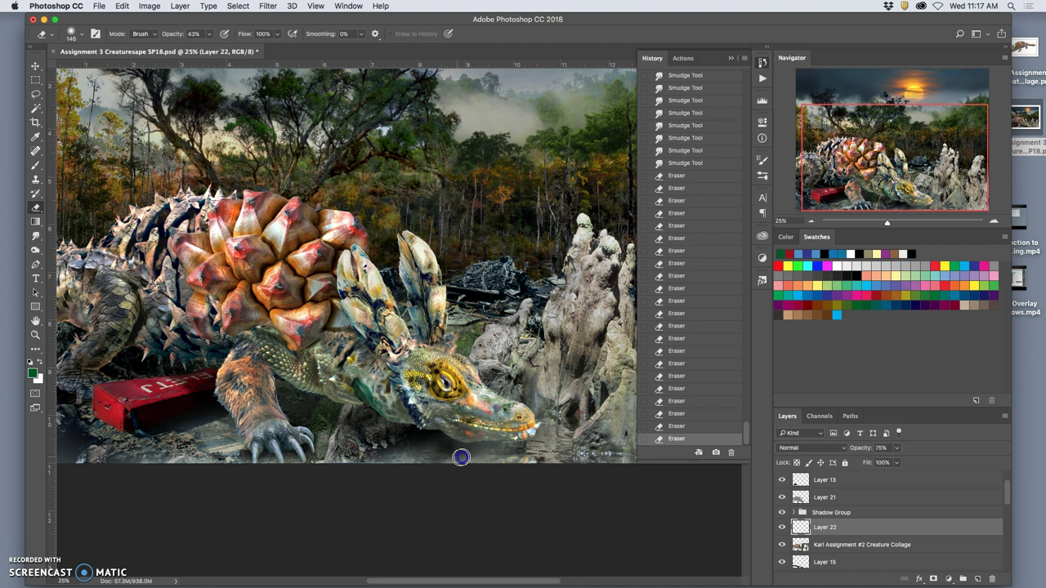
pyautogui.click(457, 456)
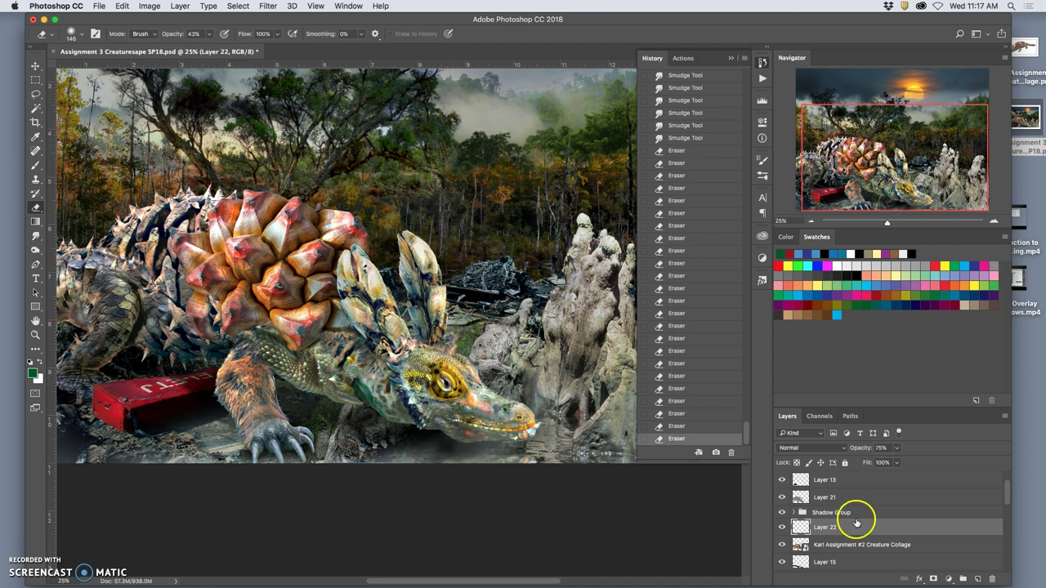
# - Toggle Layer 22's visibility on and off to compare the result
pyautogui.click(782, 527)
pyautogui.click(781, 527)
pyautogui.click(782, 527)
pyautogui.click(781, 528)
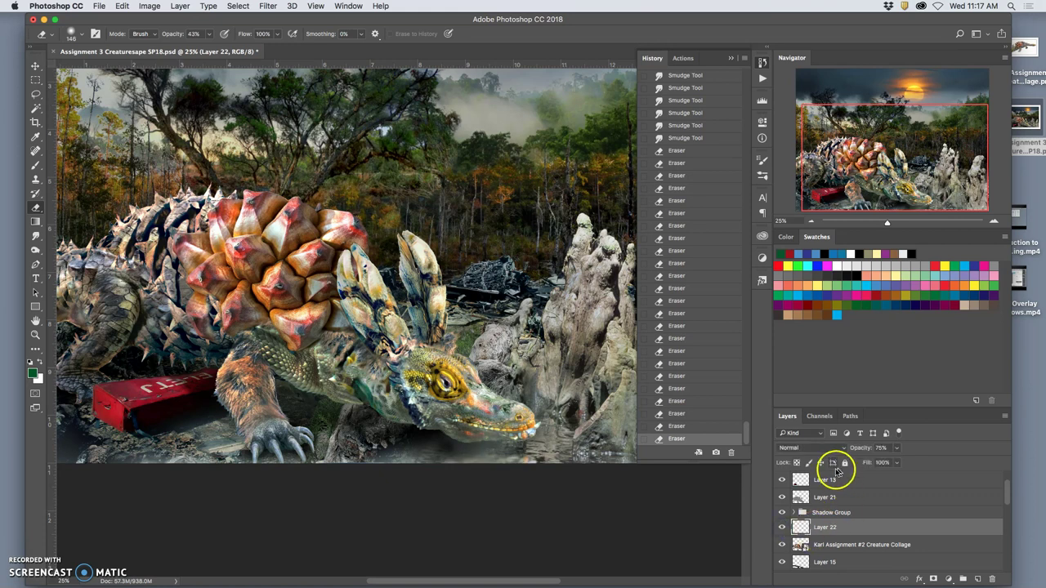
# - Try Overlay blending on Layer 22, revert to Normal, and lower its opacity to 55%
pyautogui.click(805, 448)
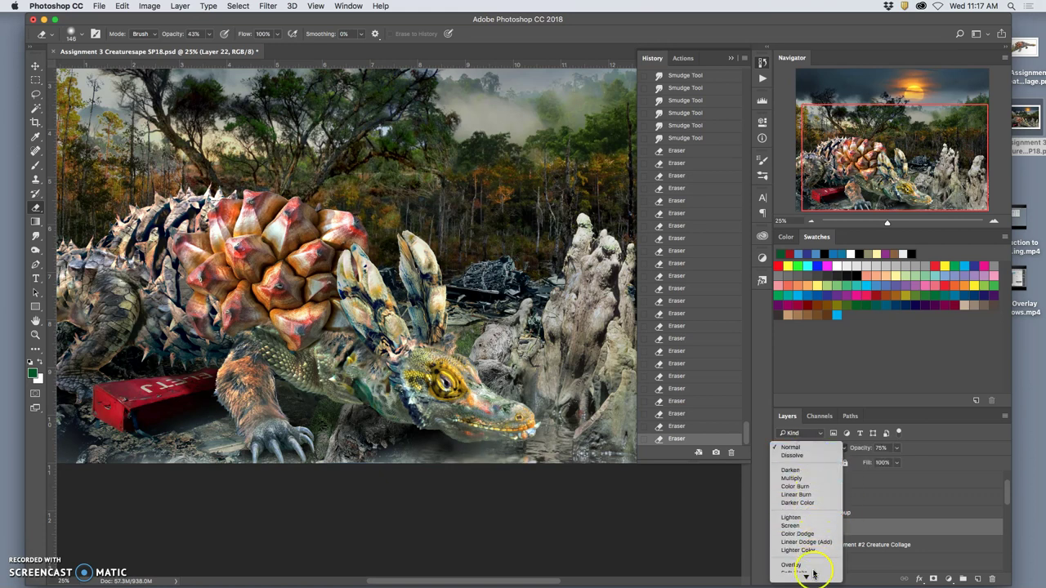
pyautogui.click(802, 510)
pyautogui.click(810, 448)
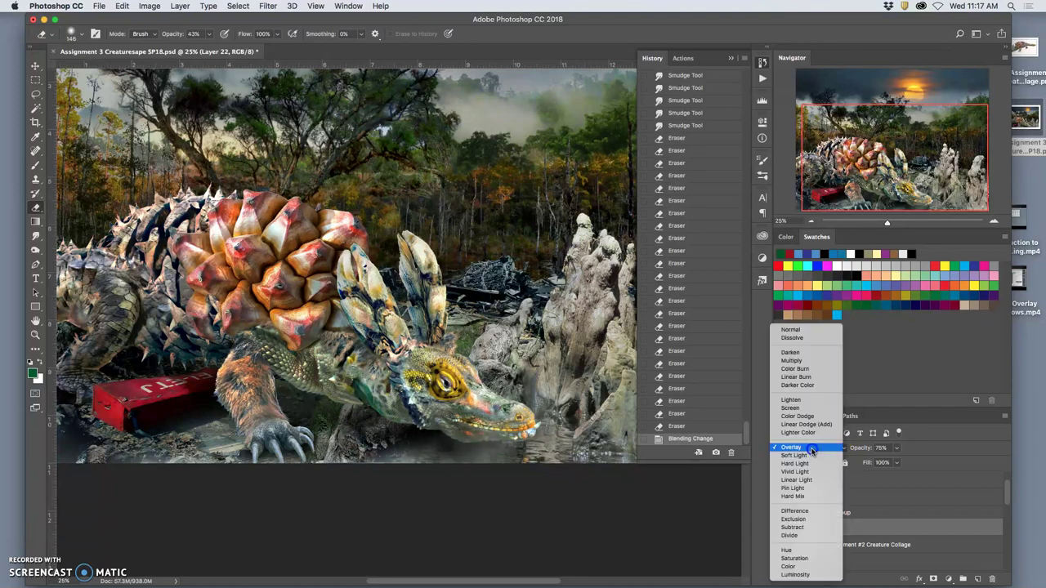
pyautogui.click(791, 330)
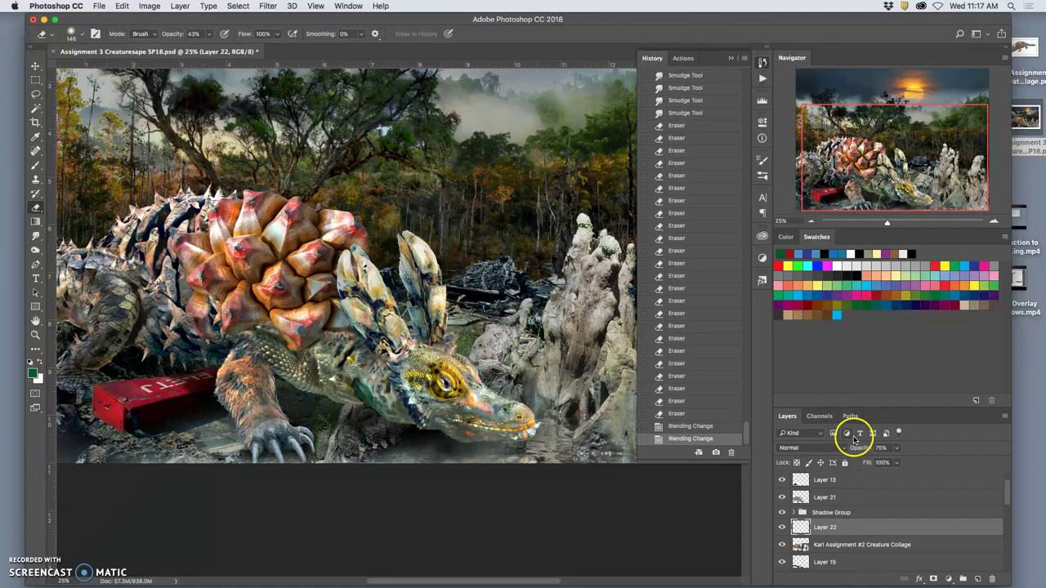
pyautogui.click(896, 448)
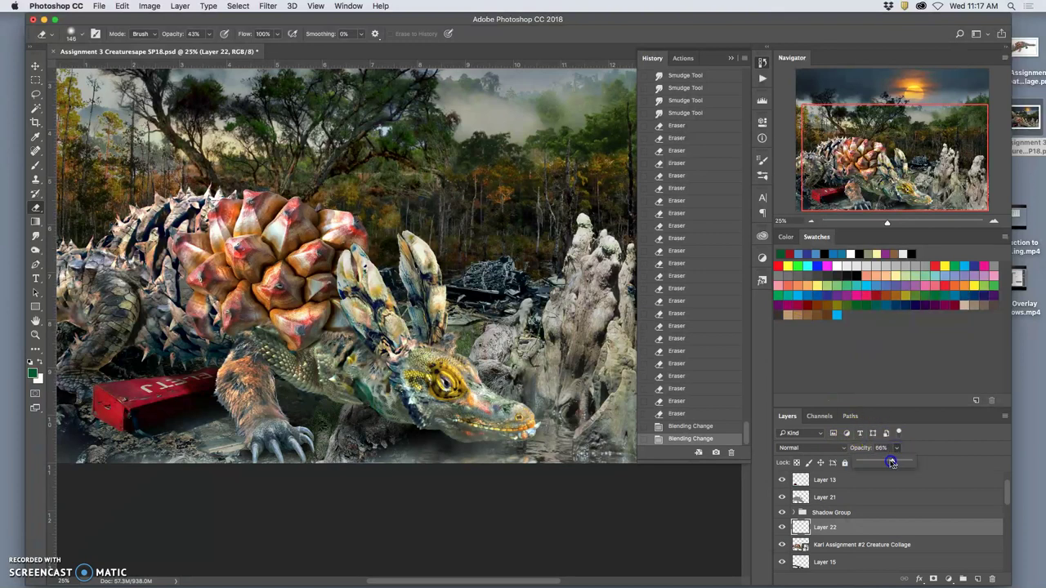
pyautogui.moveTo(890, 463); pyautogui.dragTo(888, 463)
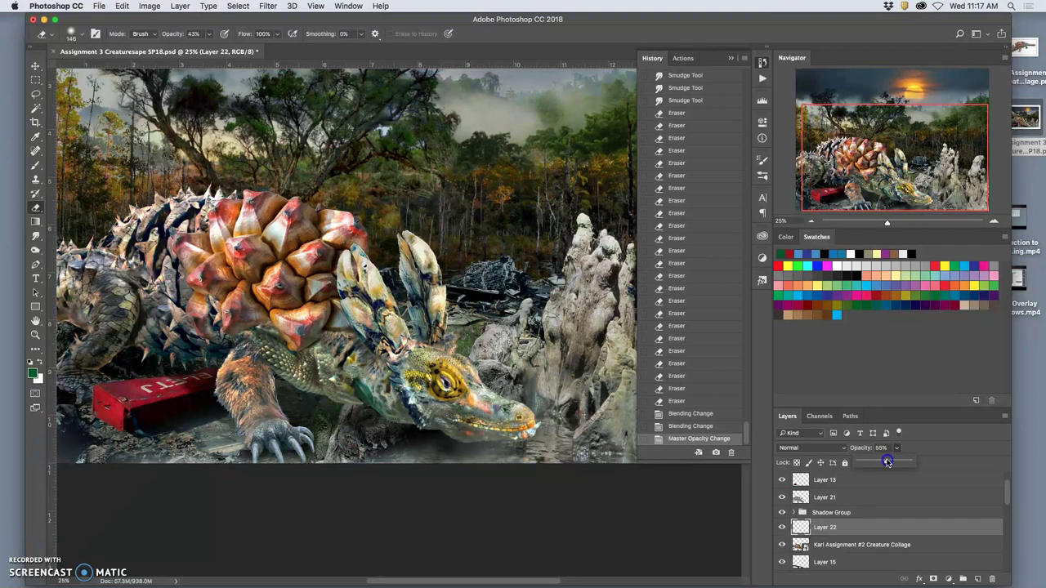
# - Erase more of Layer 22 along the canvas bottom beneath the jaw
pyautogui.click(532, 460)
pyautogui.click(533, 459)
pyautogui.moveTo(531, 459); pyautogui.dragTo(515, 459)
pyautogui.click(514, 463)
pyautogui.click(517, 459)
pyautogui.click(519, 454)
pyautogui.click(517, 460)
pyautogui.click(513, 456)
pyautogui.click(507, 454)
pyautogui.click(482, 462)
pyautogui.click(457, 483)
# - Zoom out and toggle Layer 22 and Layer 9 visibility to compare the composition
pyautogui.press('super+minus')
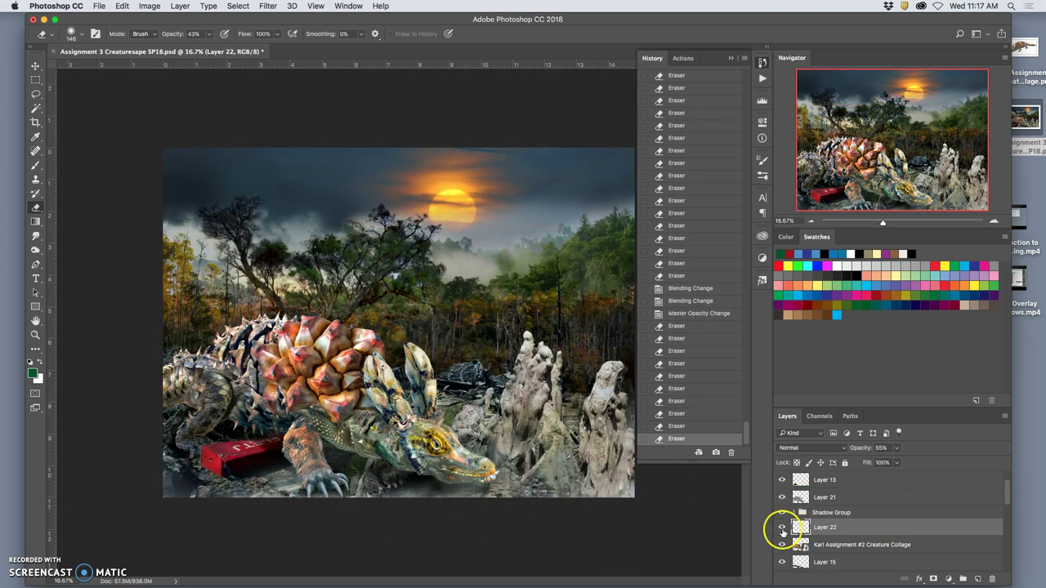
pyautogui.click(782, 528)
pyautogui.click(782, 528)
pyautogui.click(782, 527)
pyautogui.click(782, 527)
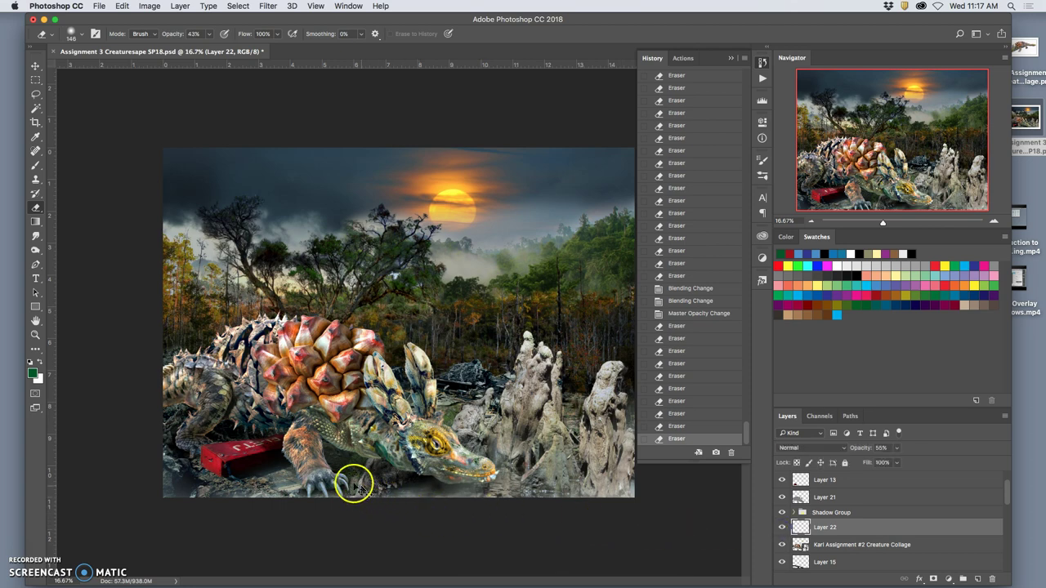
pyautogui.scroll(2, 350, 483)
pyautogui.scroll(2, 317, 474)
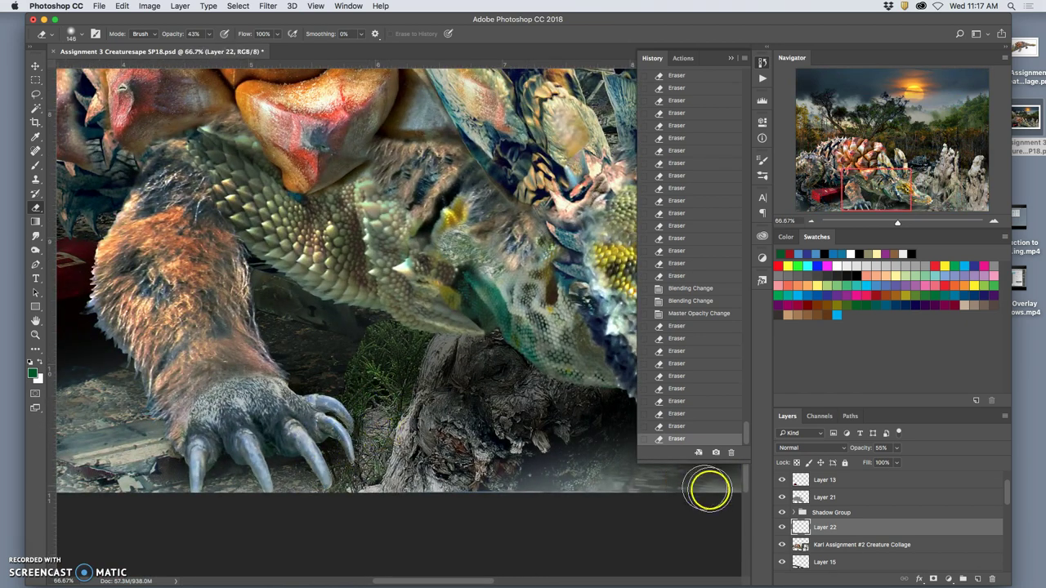
pyautogui.scroll(-1, 827, 526)
pyautogui.scroll(-4, 827, 529)
pyautogui.click(781, 507)
pyautogui.click(781, 506)
# - Lasso the front claw area on Layer 9 and copy it to a new Layer 23 above Layer 22
pyautogui.click(827, 508)
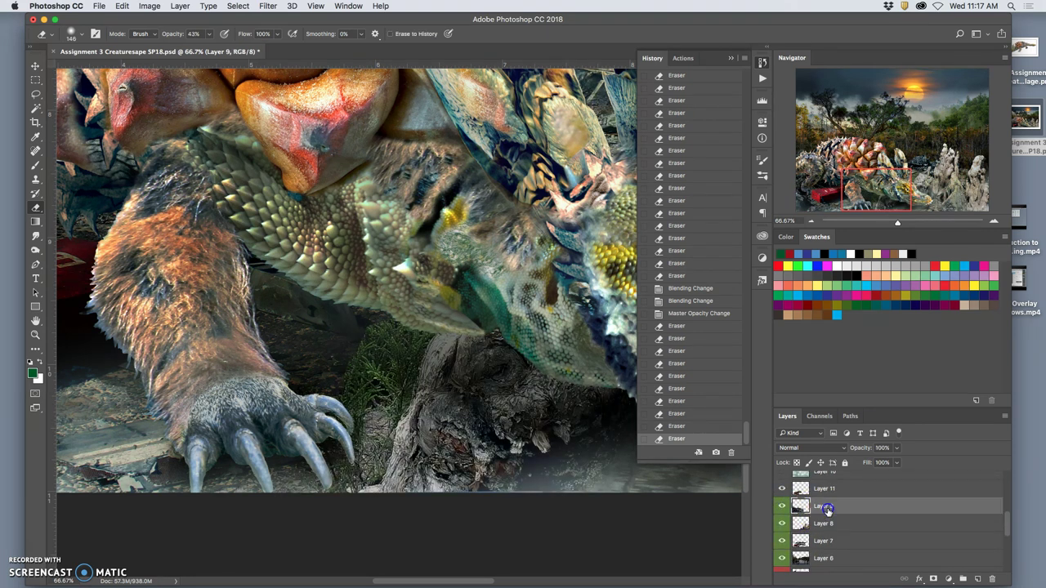
pyautogui.click(35, 94)
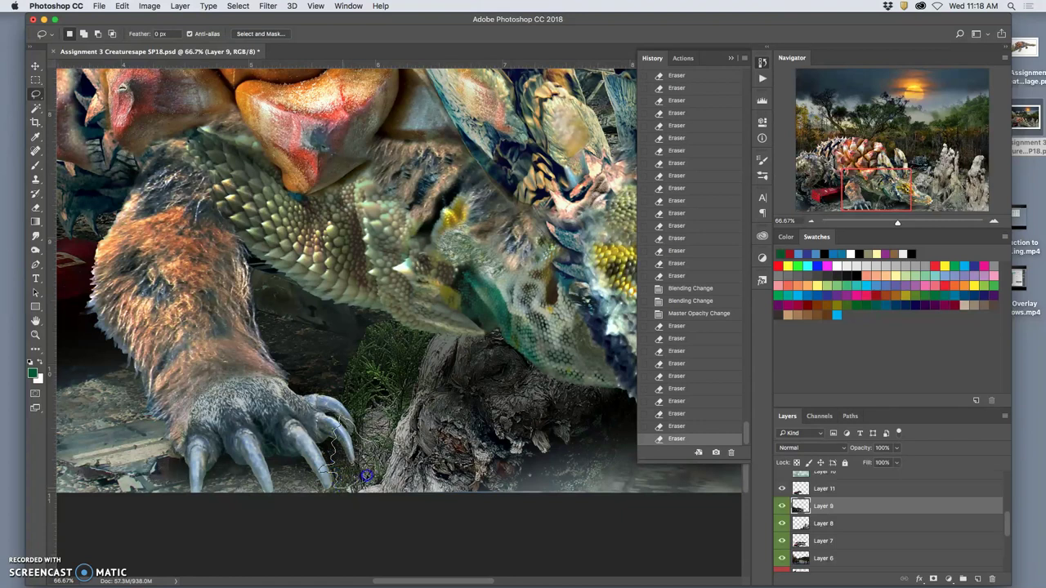
pyautogui.moveTo(370, 472)
pyautogui.mouseDown()
pyautogui.moveTo(372, 448)
pyautogui.moveTo(407, 466)
pyautogui.mouseUp()
pyautogui.press('super+j')
pyautogui.press('super+bracketright')
pyautogui.press('super+bracketright')
pyautogui.press('super+bracketright')
pyautogui.press('super+bracketright')
pyautogui.press('super+bracketright')
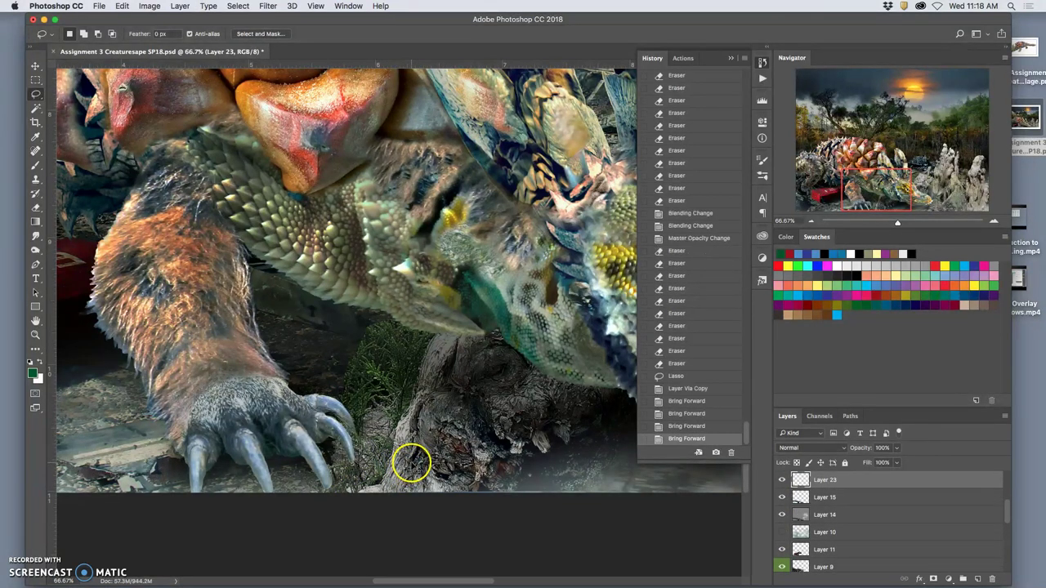
pyautogui.press('super+bracketright')
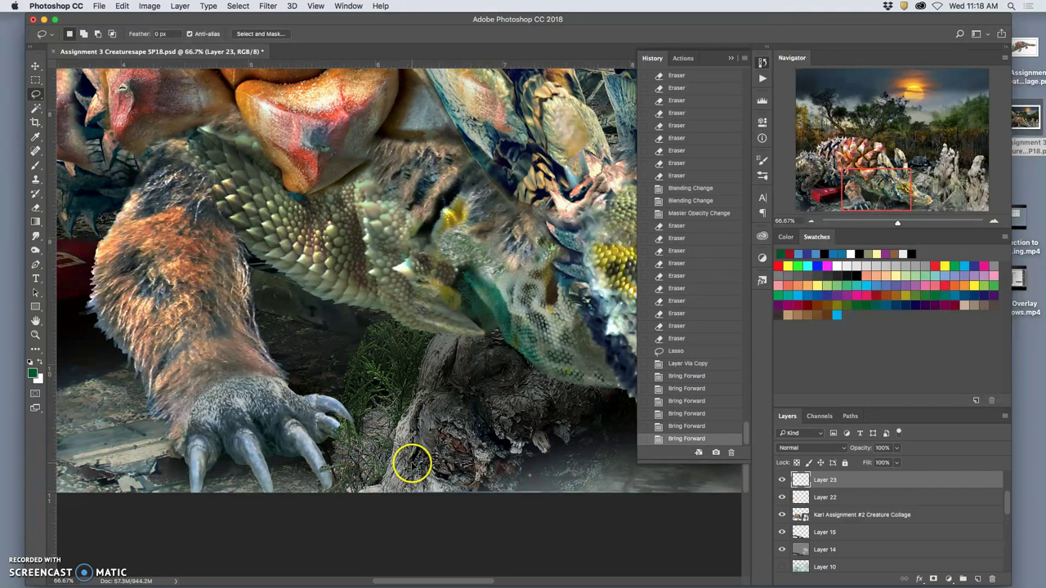
# - Set the eraser to a softer edge, smaller size, and 76% opacity
pyautogui.click(36, 211)
pyautogui.click(75, 33)
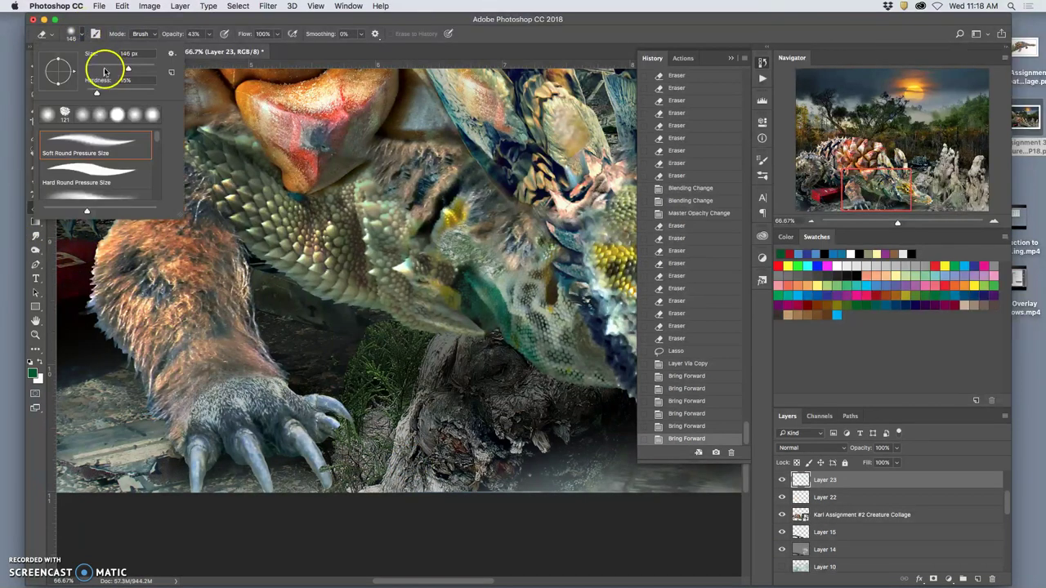
pyautogui.click(99, 94)
pyautogui.moveTo(128, 68); pyautogui.dragTo(108, 68)
pyautogui.click(210, 33)
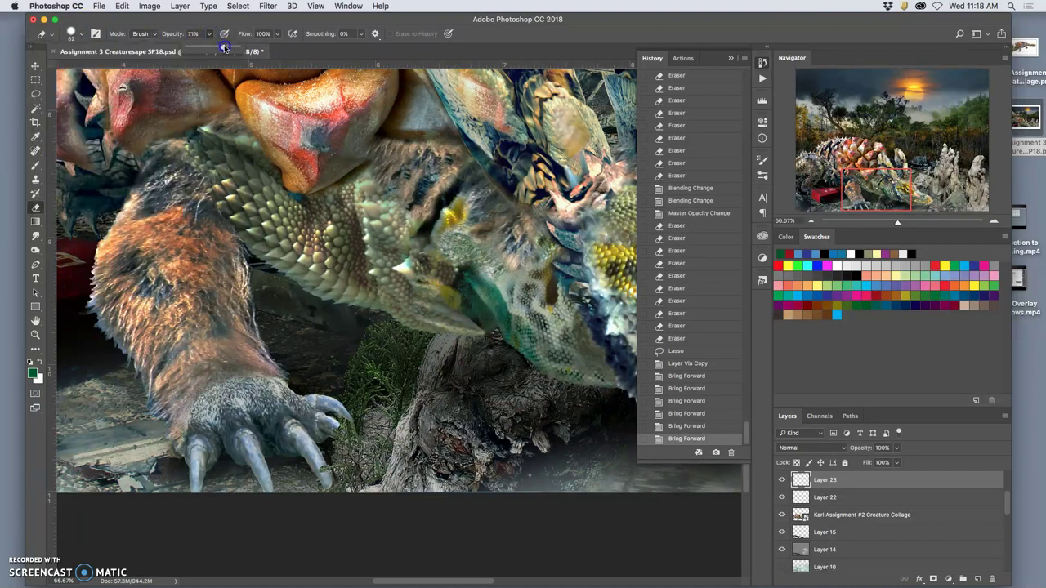
pyautogui.moveTo(226, 48); pyautogui.dragTo(226, 48)
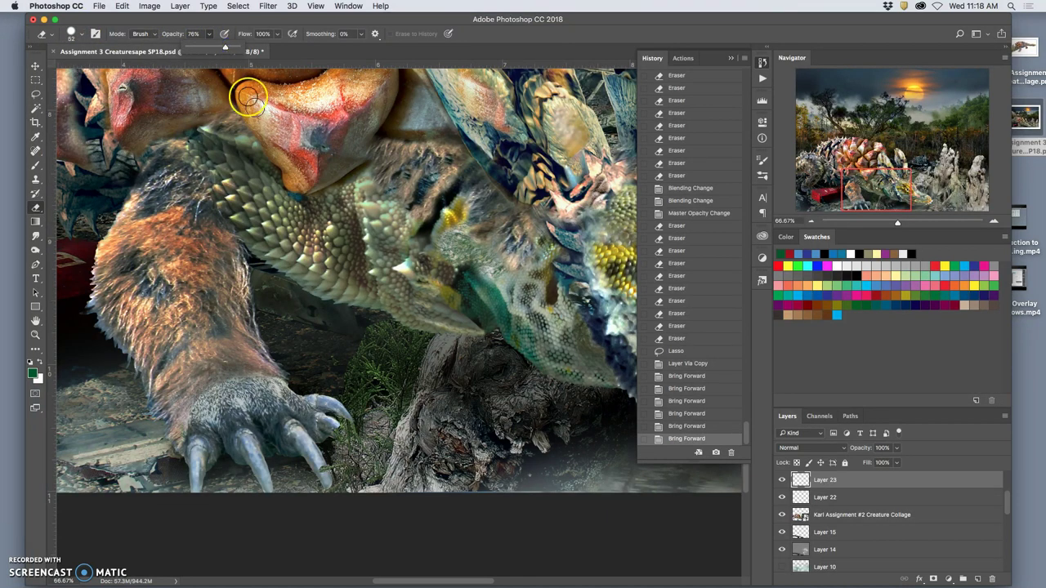
pyautogui.click(337, 430)
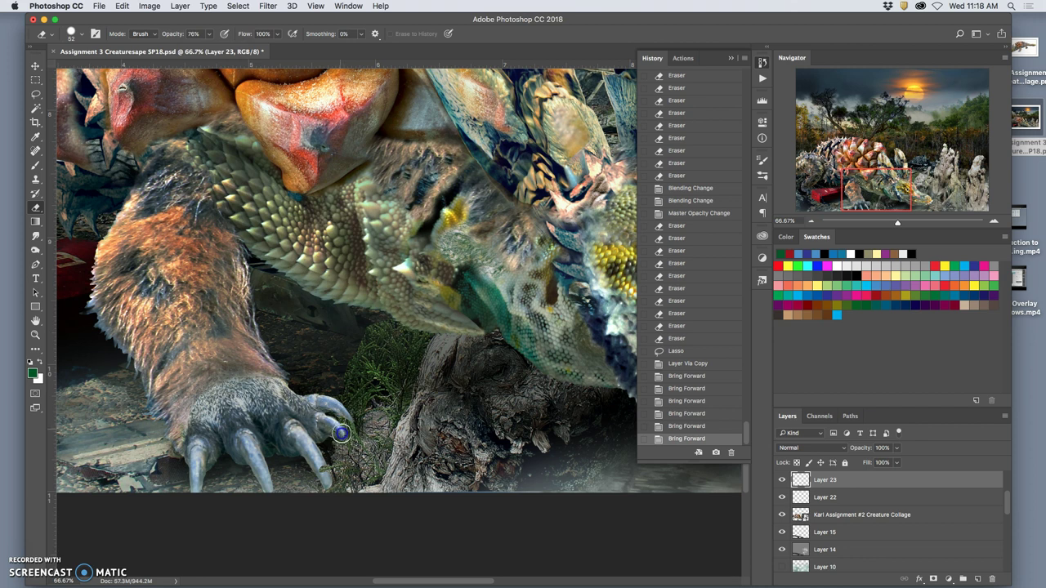
# - Erase the leftover bits of Layer 23 around the claw tip
pyautogui.click(342, 439)
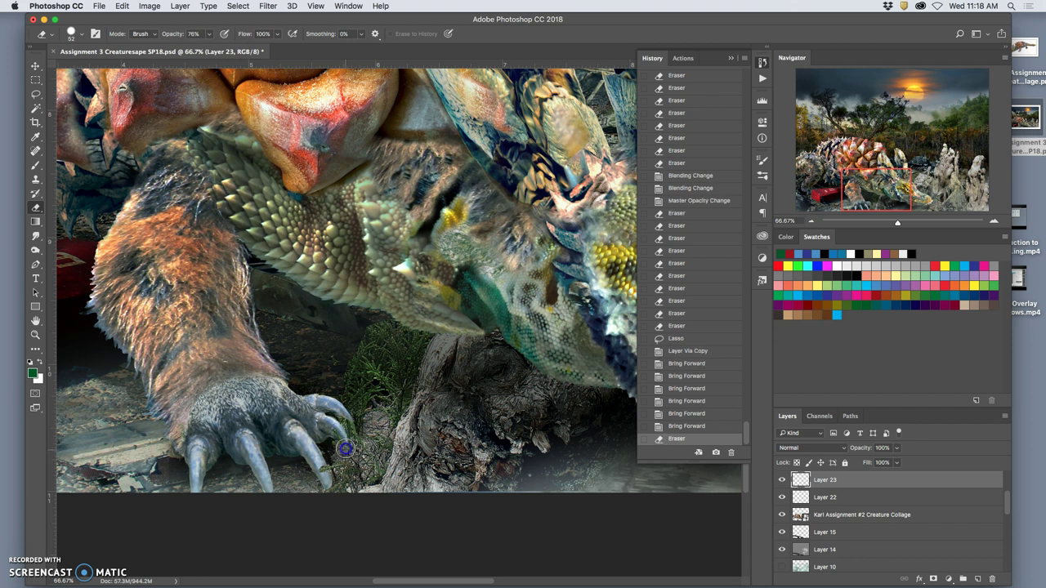
pyautogui.click(344, 453)
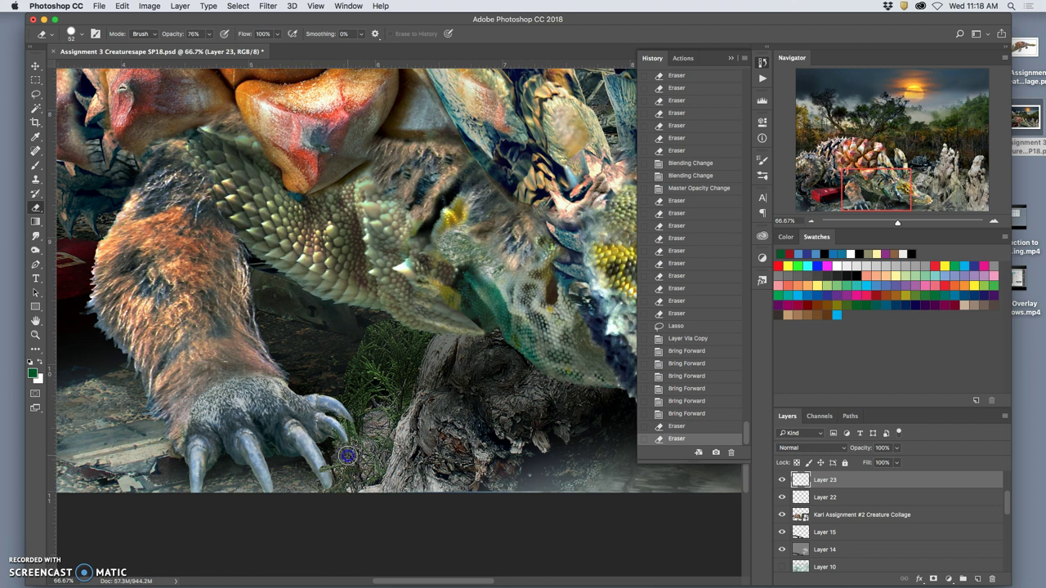
pyautogui.click(347, 456)
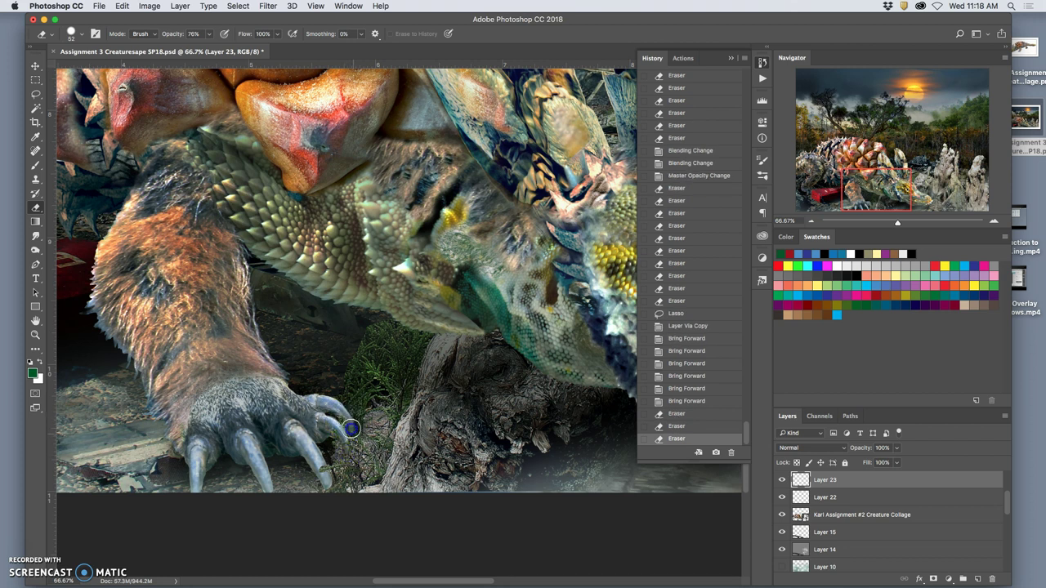
pyautogui.click(338, 469)
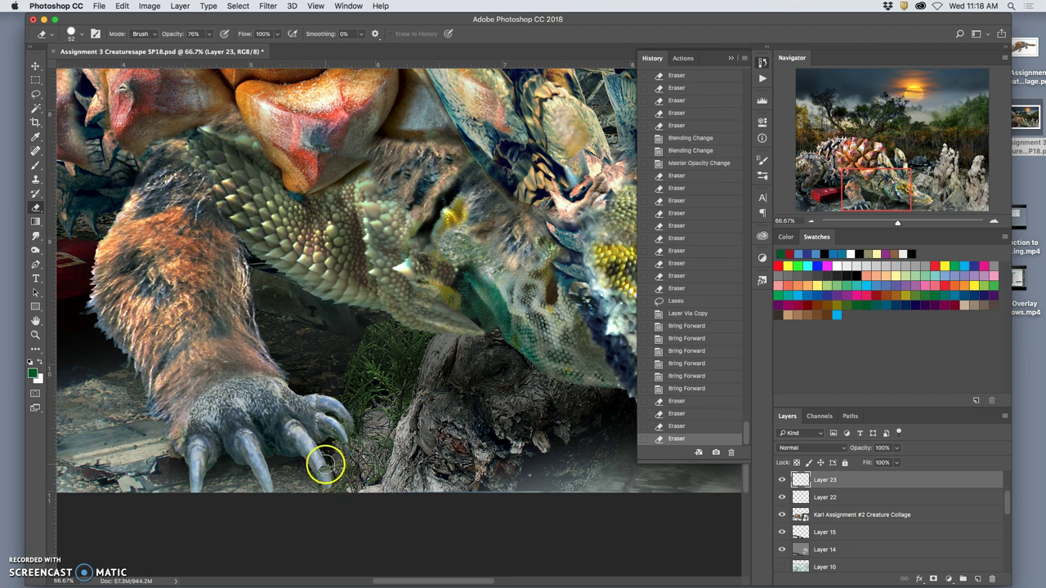
pyautogui.click(321, 466)
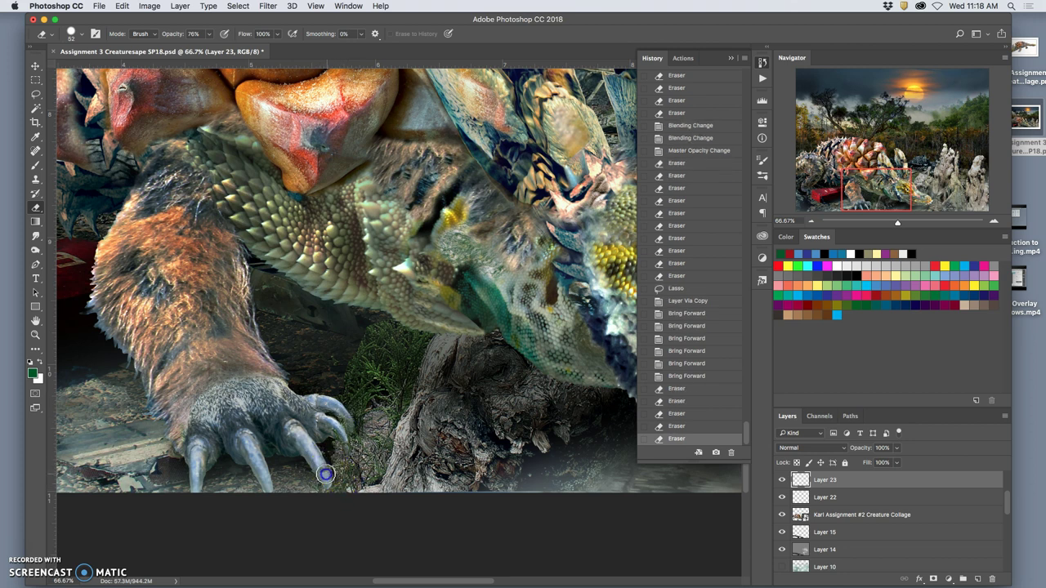
pyautogui.click(332, 473)
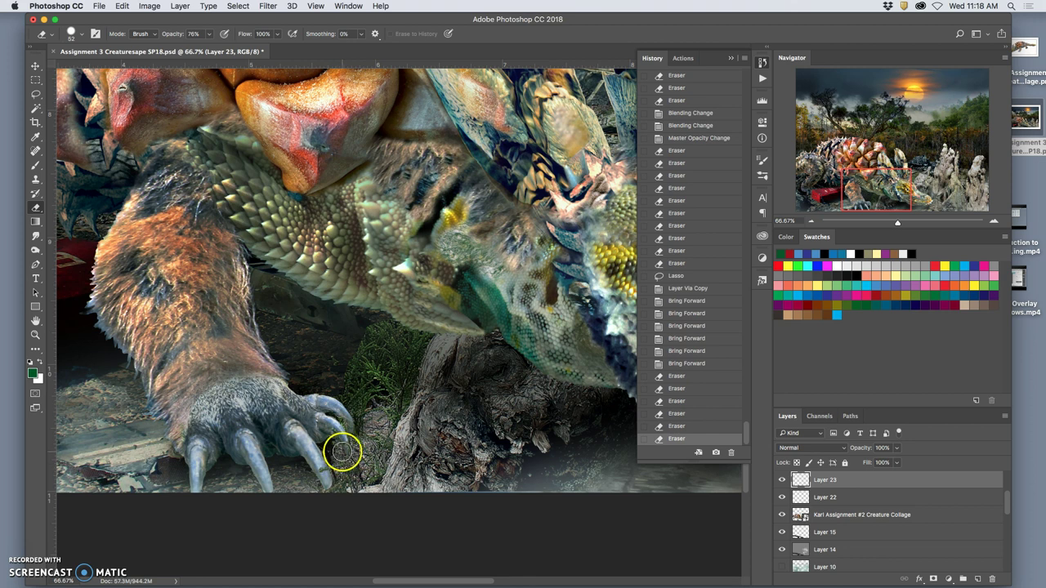
pyautogui.click(342, 452)
pyautogui.click(333, 442)
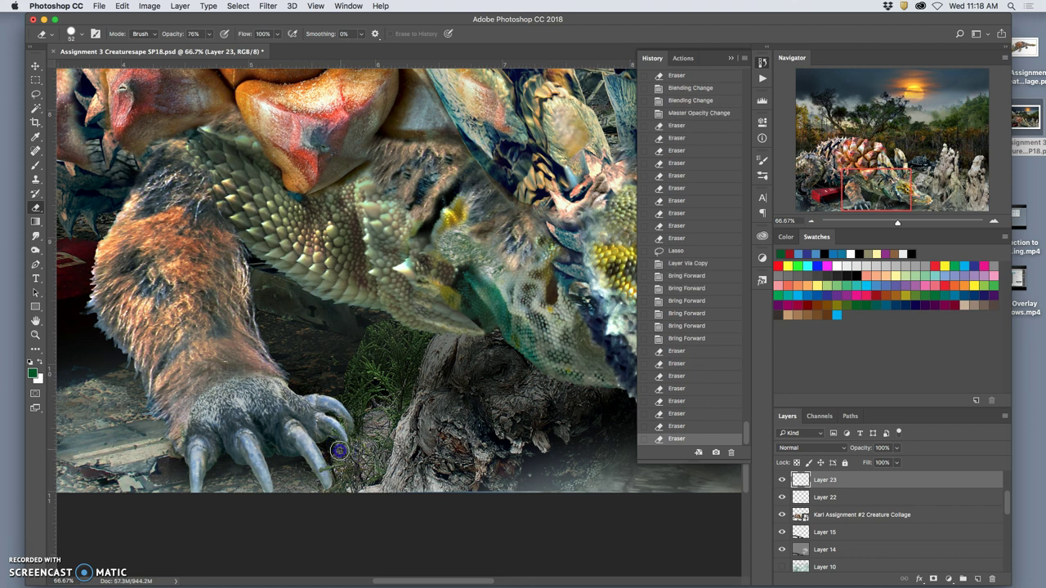
pyautogui.click(339, 448)
pyautogui.click(336, 449)
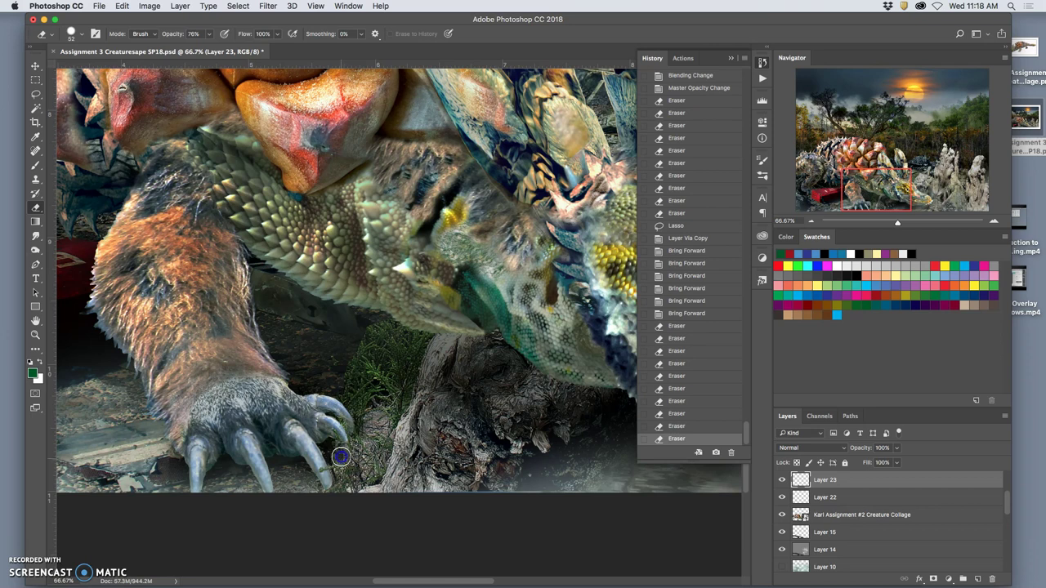
pyautogui.click(339, 455)
pyautogui.moveTo(346, 460); pyautogui.dragTo(346, 448)
pyautogui.click(346, 446)
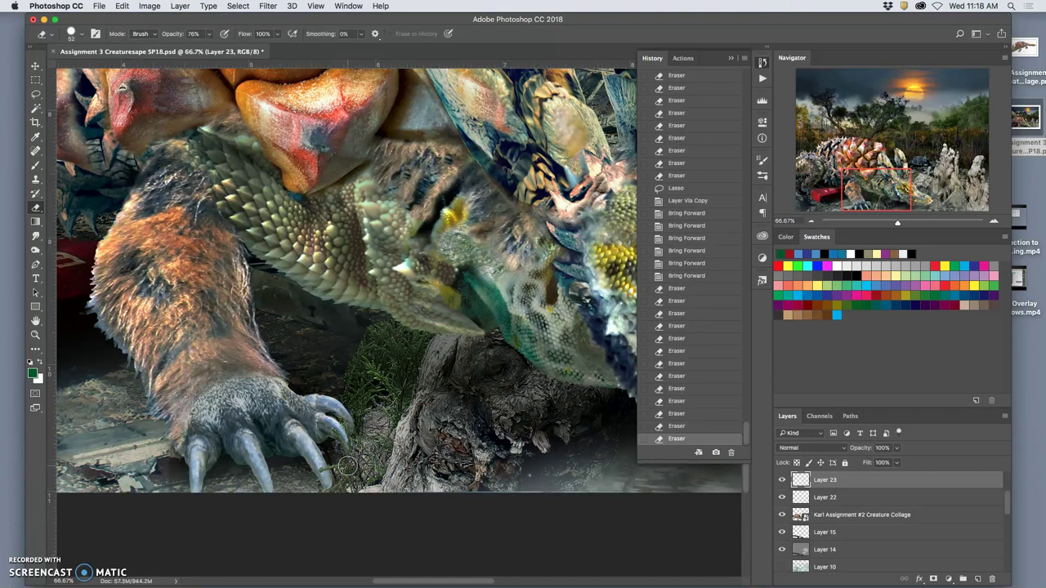
# - Undo the last stroke and re-erase further down around the claw tip
pyautogui.press('super+z')
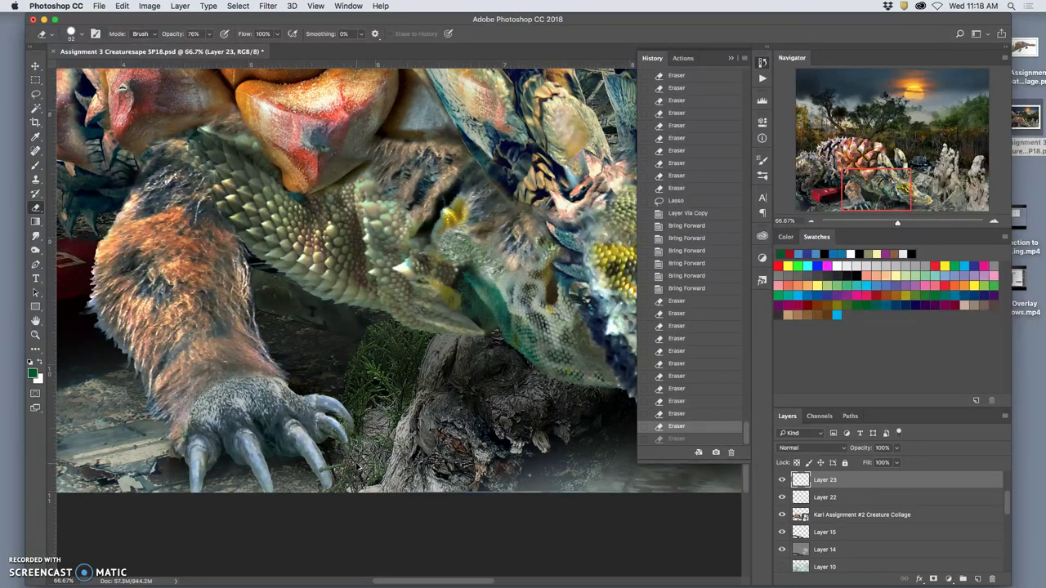
pyautogui.click(343, 464)
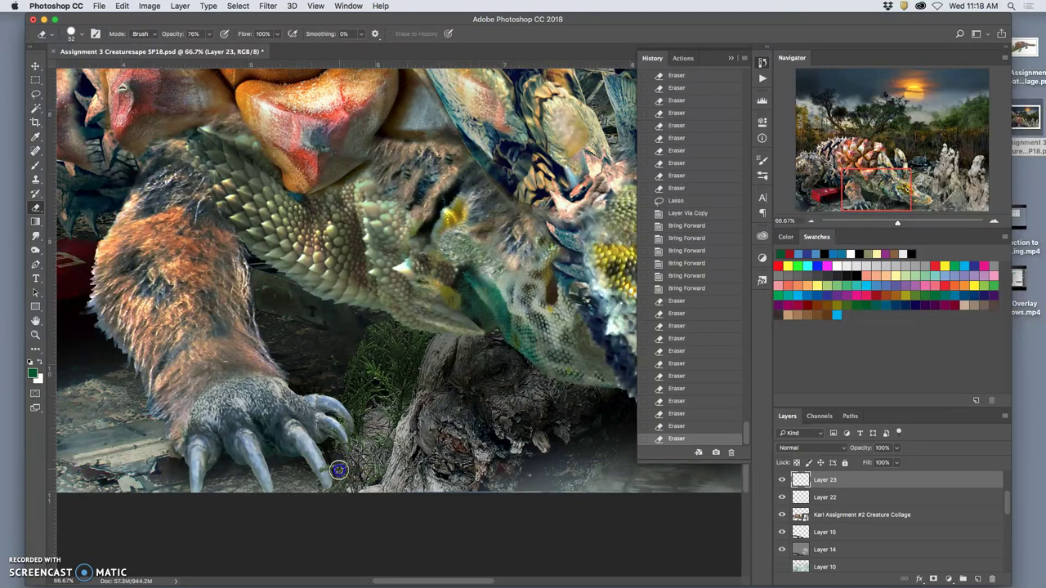
pyautogui.click(342, 470)
pyautogui.click(345, 477)
pyautogui.click(349, 484)
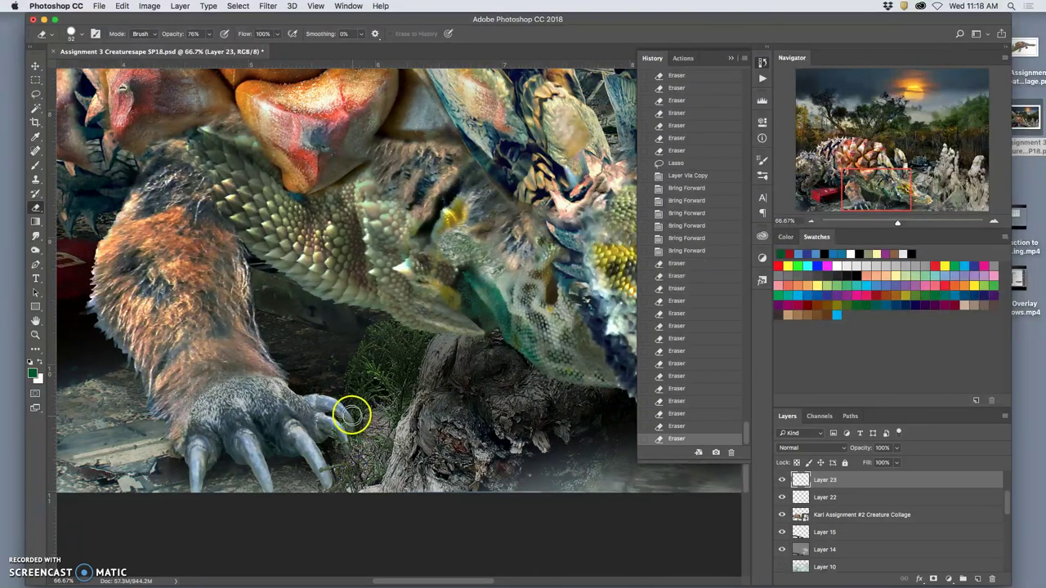
pyautogui.moveTo(362, 420)
pyautogui.mouseDown()
pyautogui.moveTo(404, 373)
pyautogui.moveTo(427, 378)
pyautogui.moveTo(442, 360)
pyautogui.moveTo(419, 346)
pyautogui.moveTo(467, 381)
pyautogui.moveTo(439, 350)
pyautogui.moveTo(507, 364)
pyautogui.mouseUp()
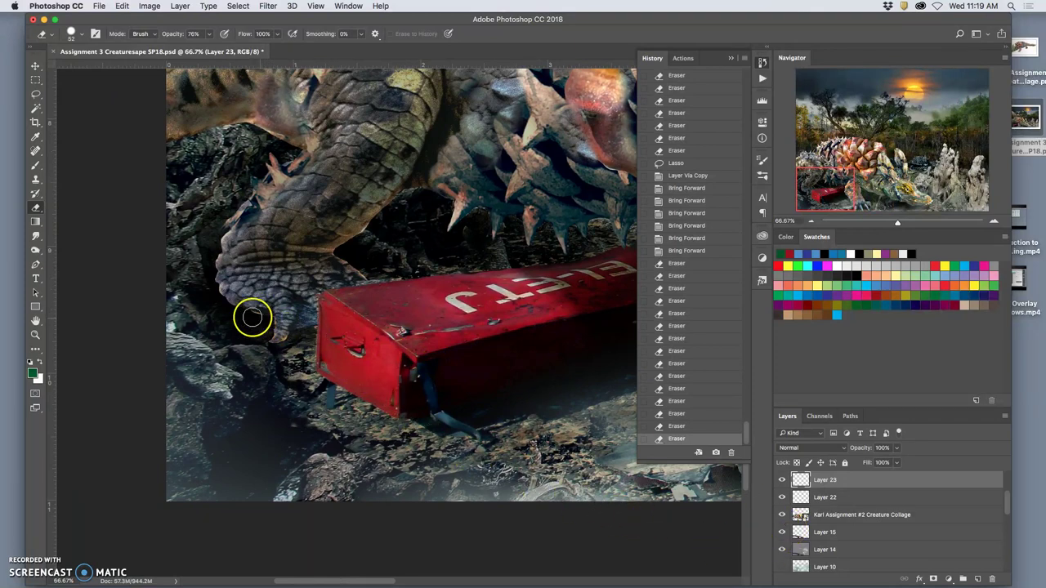
# - Lasso the creature's claw beside the red box and select Layer 9 as the source
pyautogui.click(35, 94)
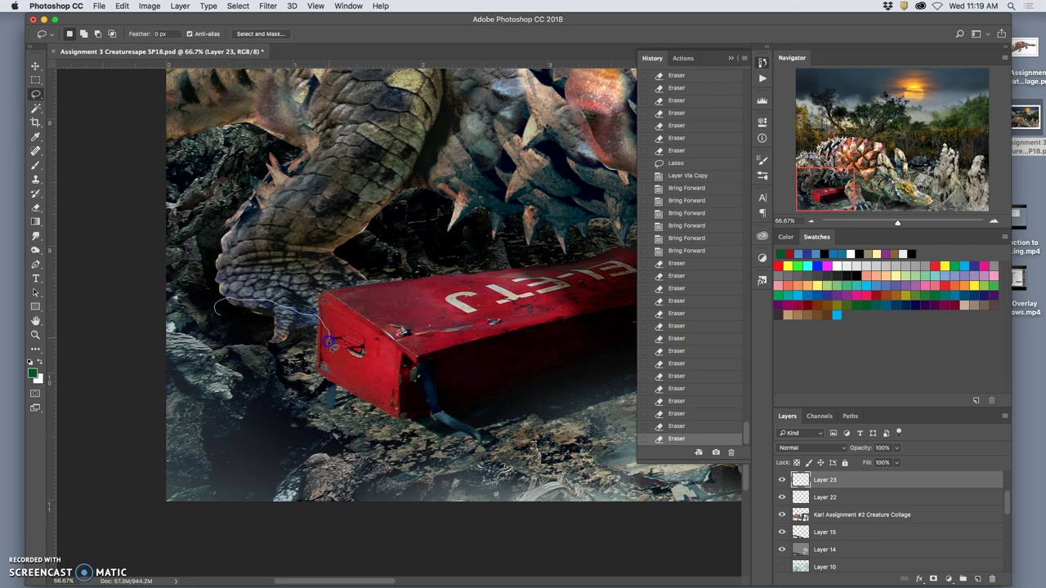
pyautogui.moveTo(234, 338); pyautogui.dragTo(235, 340)
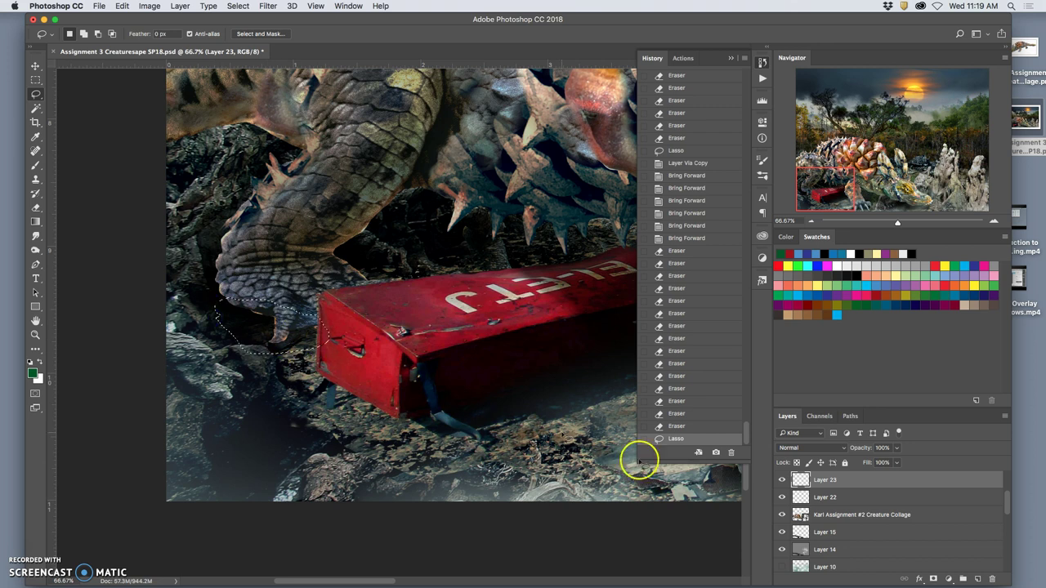
pyautogui.scroll(-1, 850, 525)
pyautogui.scroll(-2, 849, 525)
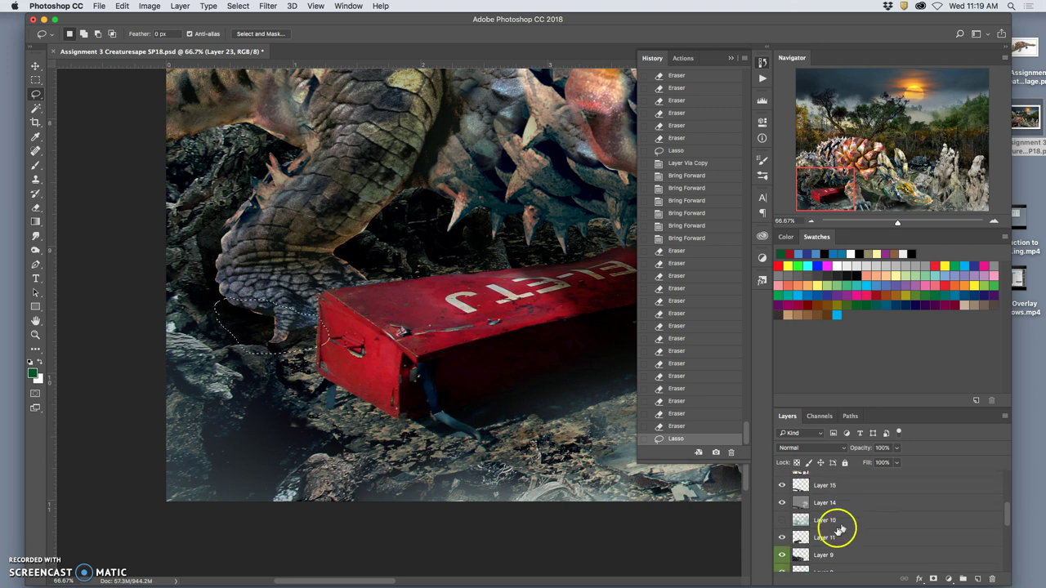
pyautogui.click(782, 556)
pyautogui.click(781, 555)
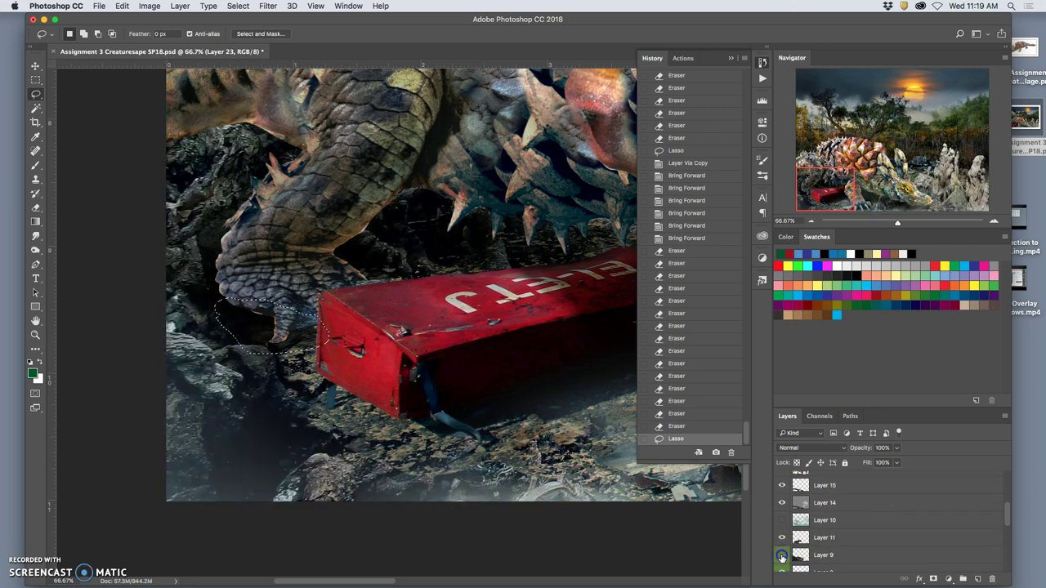
pyautogui.click(782, 556)
pyautogui.click(782, 556)
pyautogui.click(834, 562)
# - Copy the selection to a new Layer 24 above Layer 22 at 65% opacity
pyautogui.press('super+j')
pyautogui.press('super+bracketright')
pyautogui.press('super+bracketright')
pyautogui.press('super+bracketright')
pyautogui.press('super+bracketright')
pyautogui.press('super+bracketright')
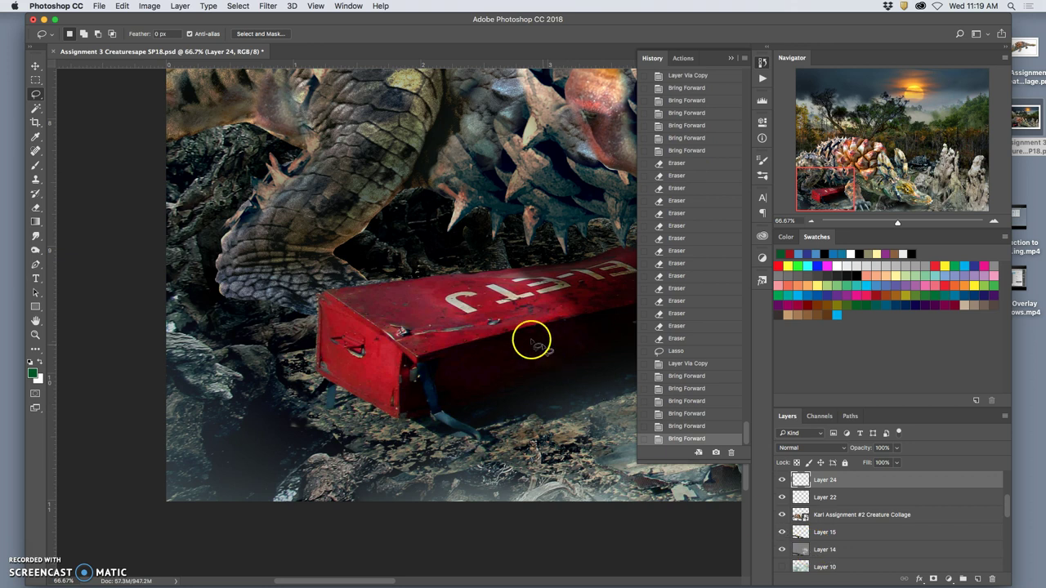
pyautogui.press('super+bracketright')
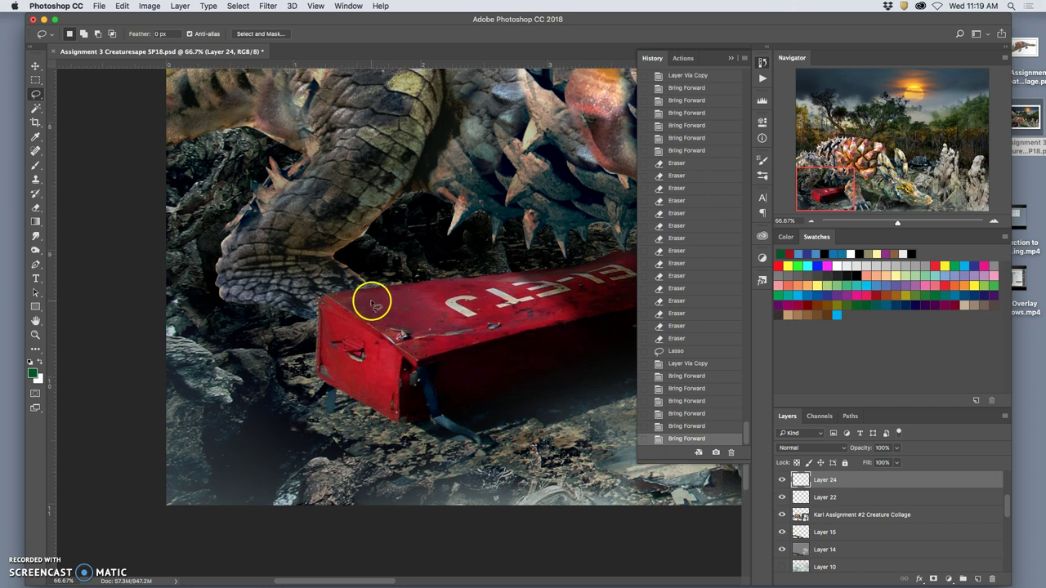
pyautogui.click(897, 447)
pyautogui.moveTo(878, 460); pyautogui.dragTo(879, 462)
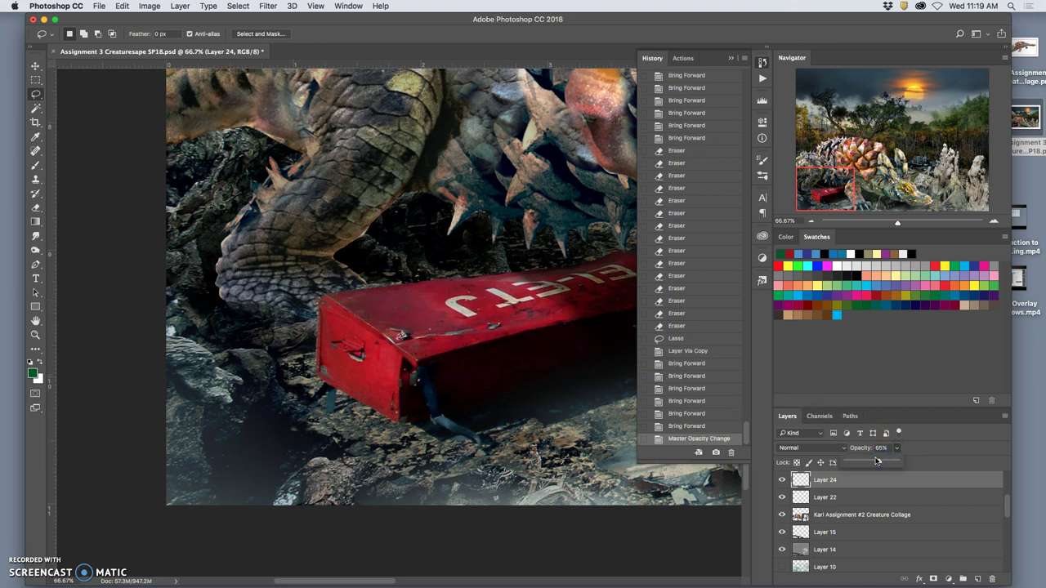
# - Erase Layer 24's edge near the foot, trying its opacity at 100% then 54%
pyautogui.click(35, 206)
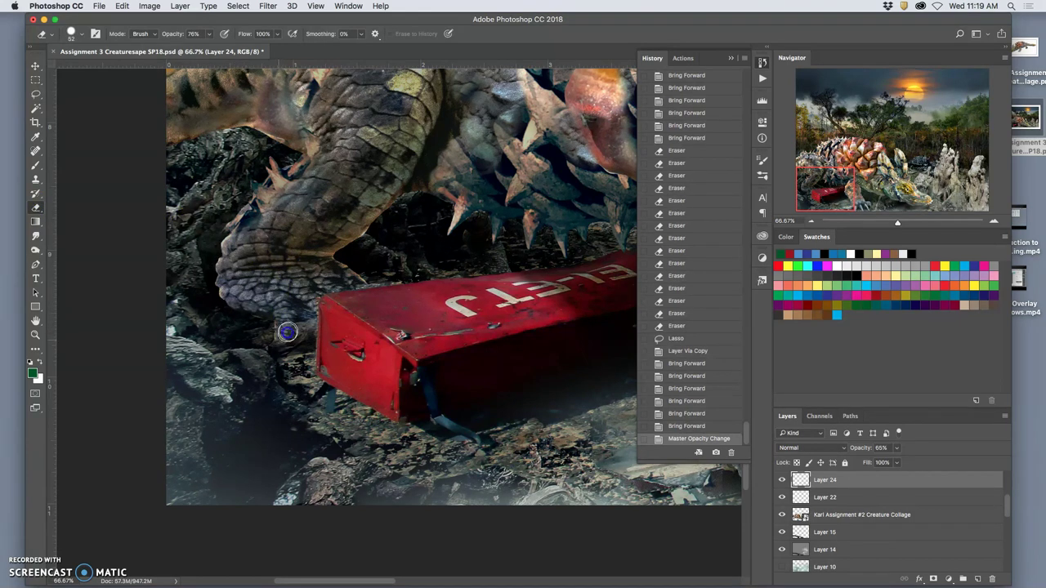
pyautogui.moveTo(312, 313); pyautogui.dragTo(309, 298)
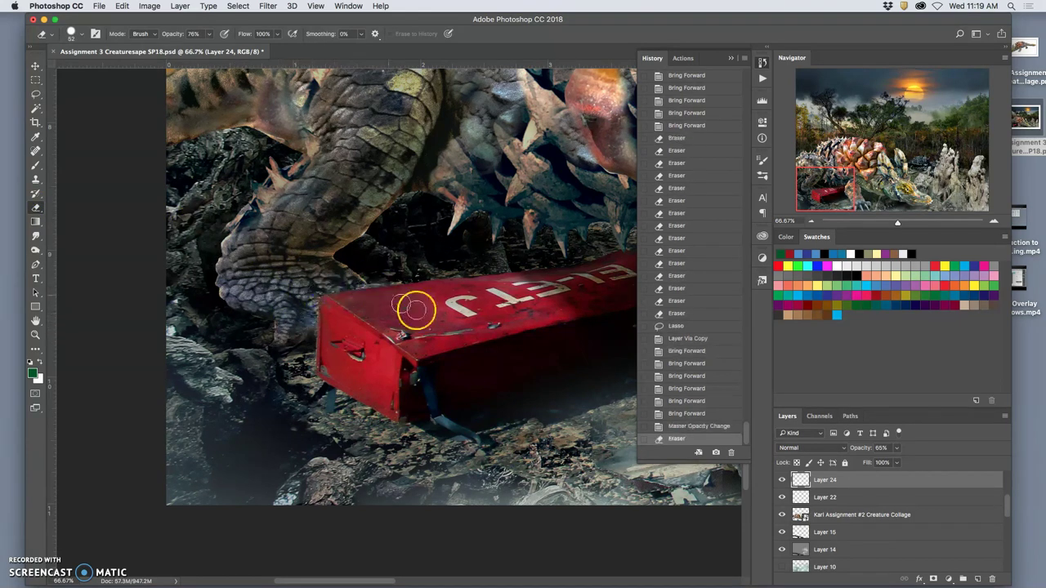
pyautogui.click(896, 449)
pyautogui.moveTo(825, 464); pyautogui.dragTo(944, 457)
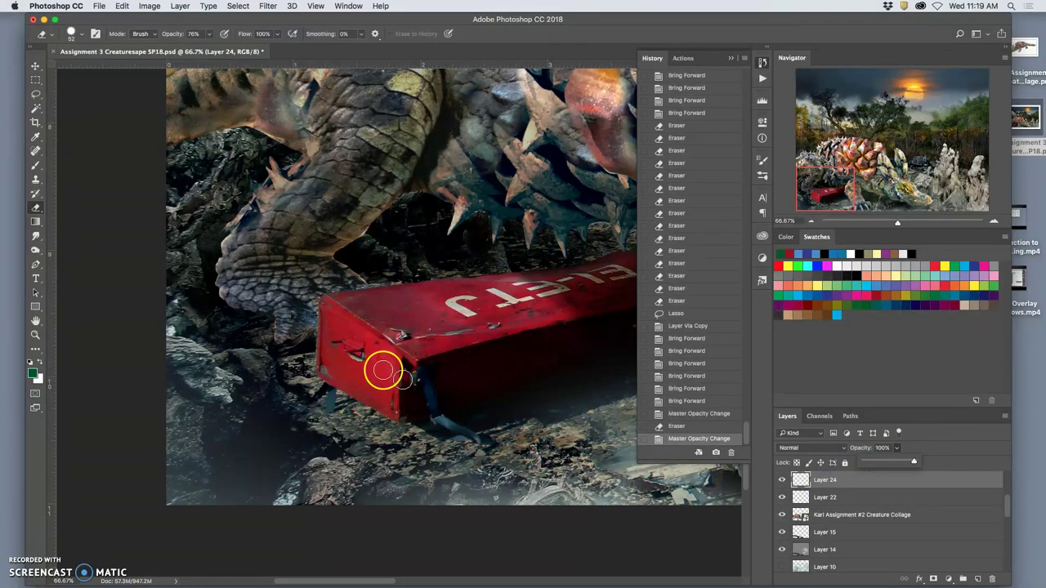
pyautogui.click(890, 463)
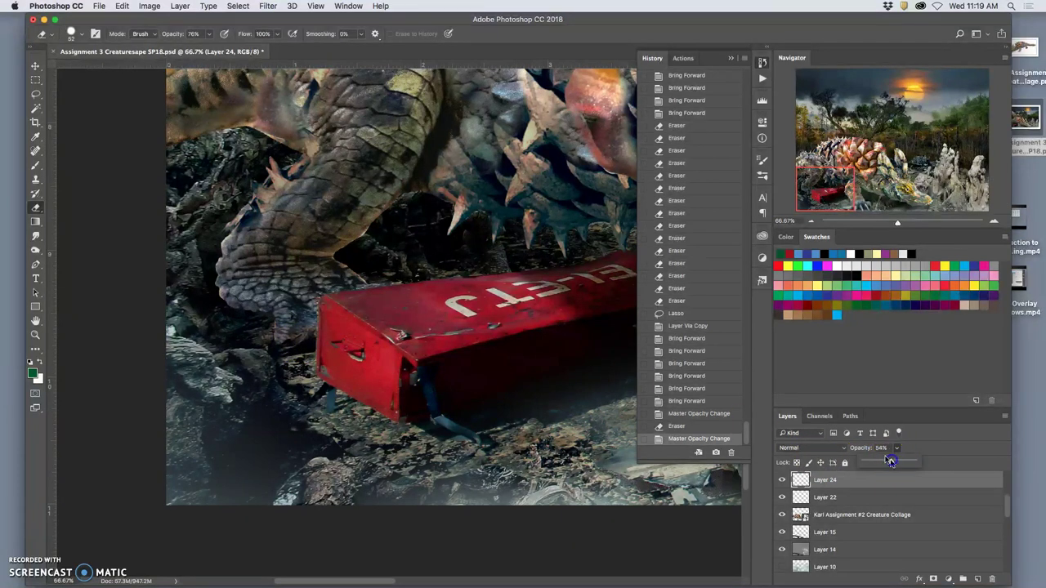
pyautogui.click(274, 343)
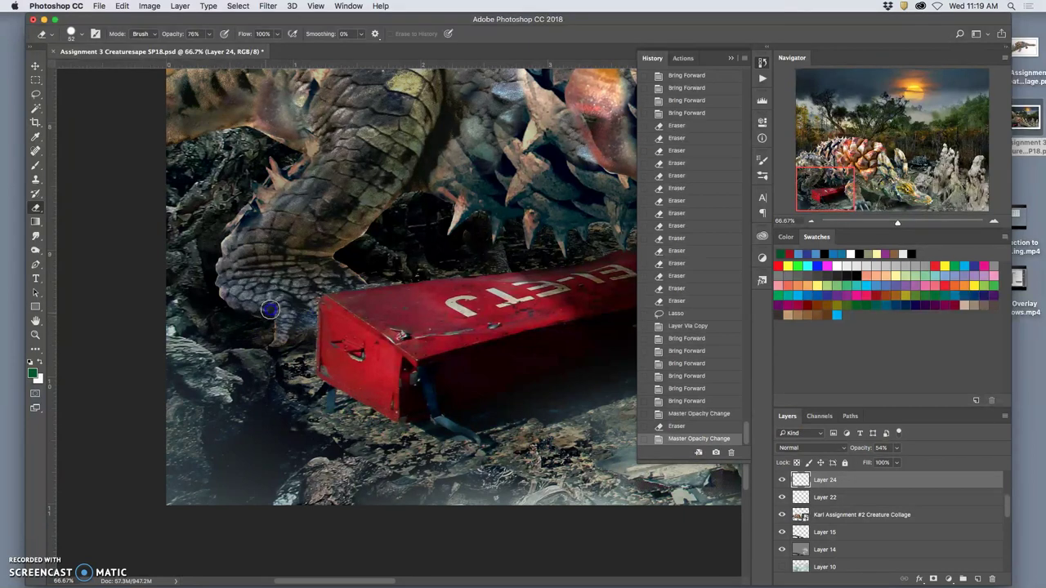
# - Erase near the lizard's chin and raise Layer 24's opacity to 87%
pyautogui.click(242, 297)
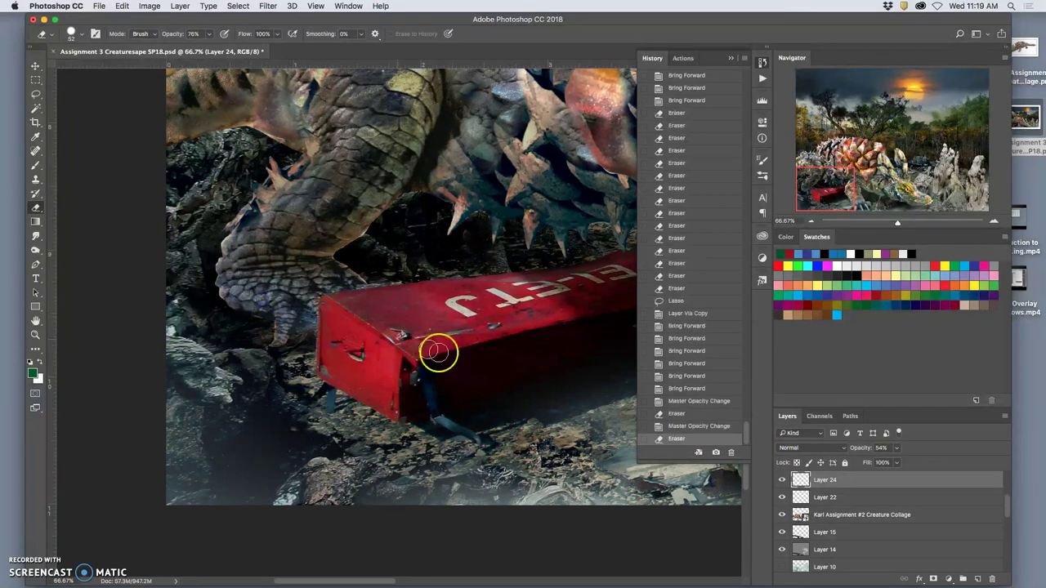
pyautogui.click(898, 449)
pyautogui.moveTo(896, 463); pyautogui.dragTo(925, 460)
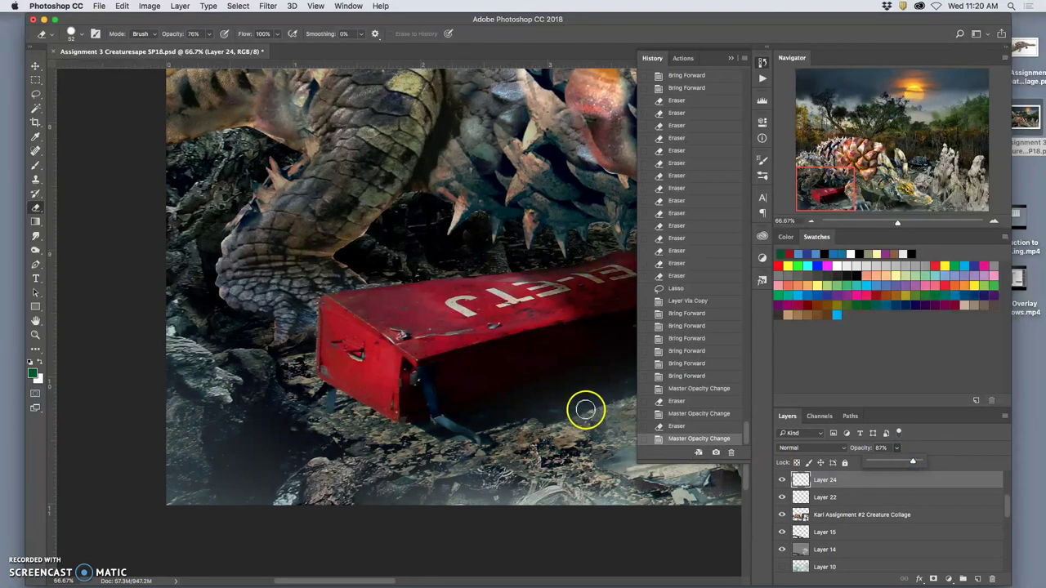
# - Zoom out to the whole composite, check Layer 21's effect, and select Layer 21
pyautogui.press('super+minus')
pyautogui.press('super+minus')
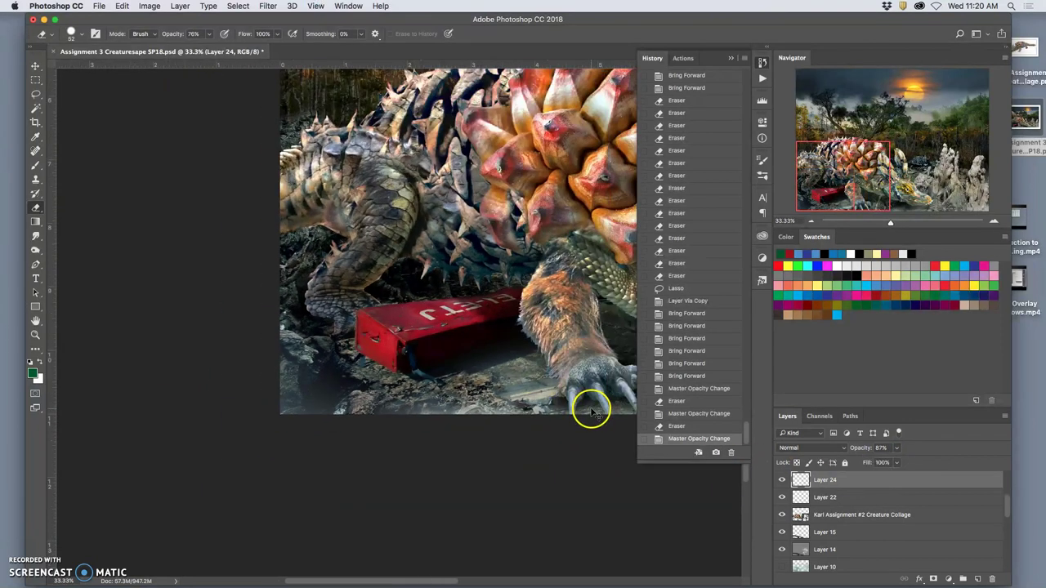
pyautogui.press('super+minus')
pyautogui.press('super+minus')
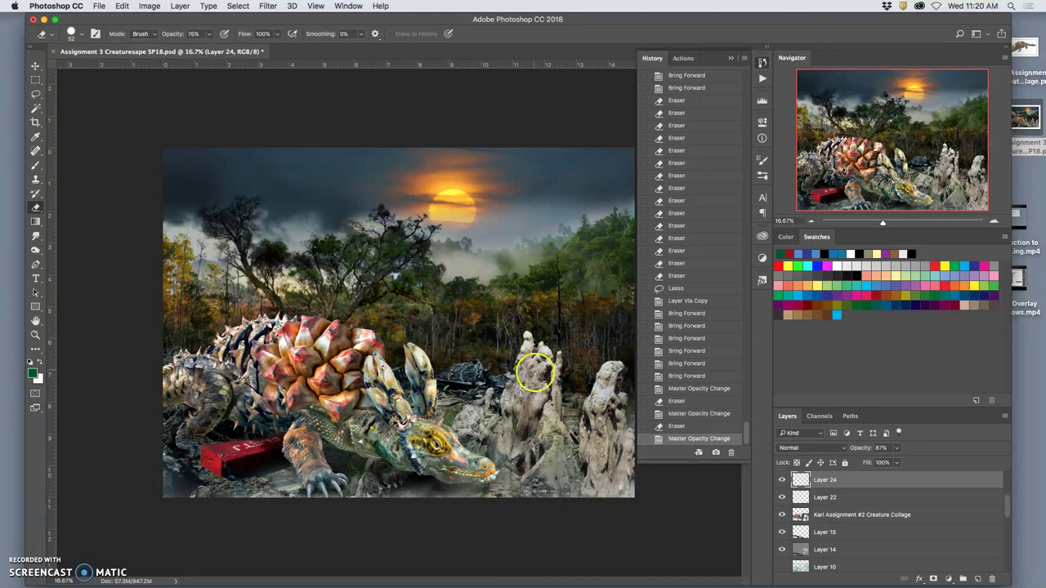
pyautogui.scroll(3, 829, 514)
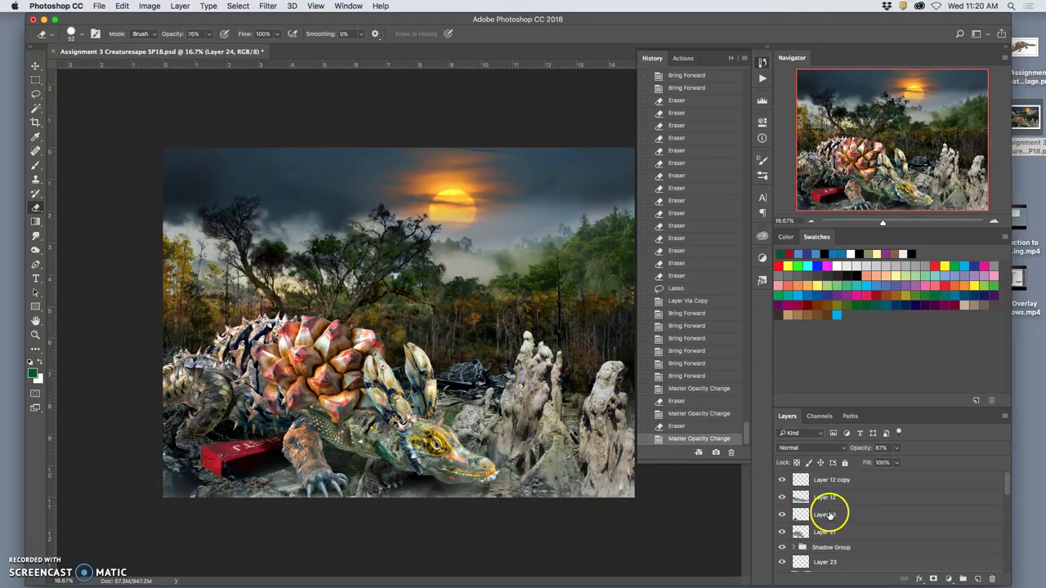
pyautogui.click(781, 532)
pyautogui.click(780, 531)
pyautogui.click(824, 534)
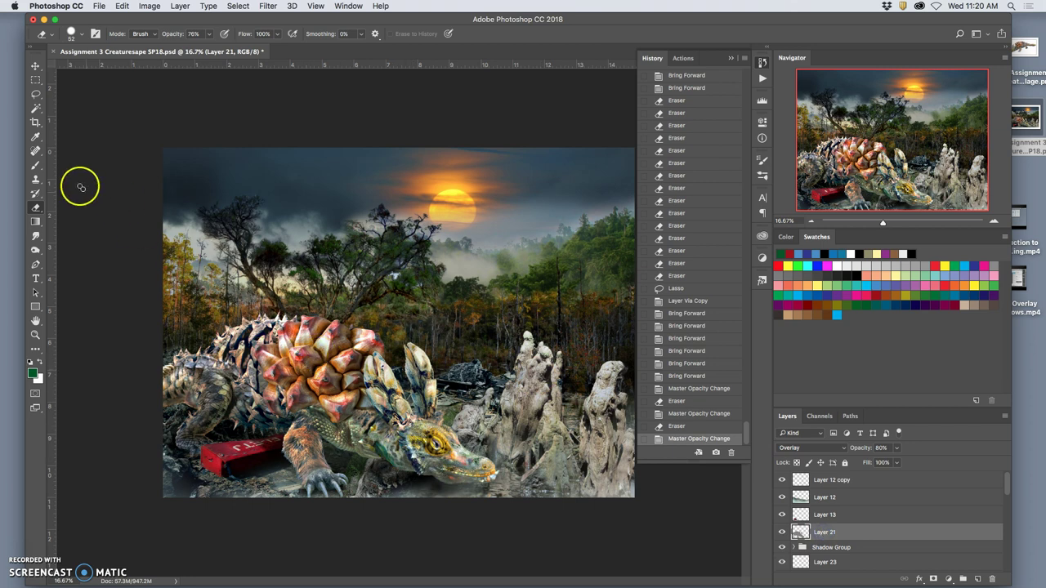
# - Burn the creature's shell, neck spines, foreleg and back darker in the midtones
pyautogui.click(36, 249)
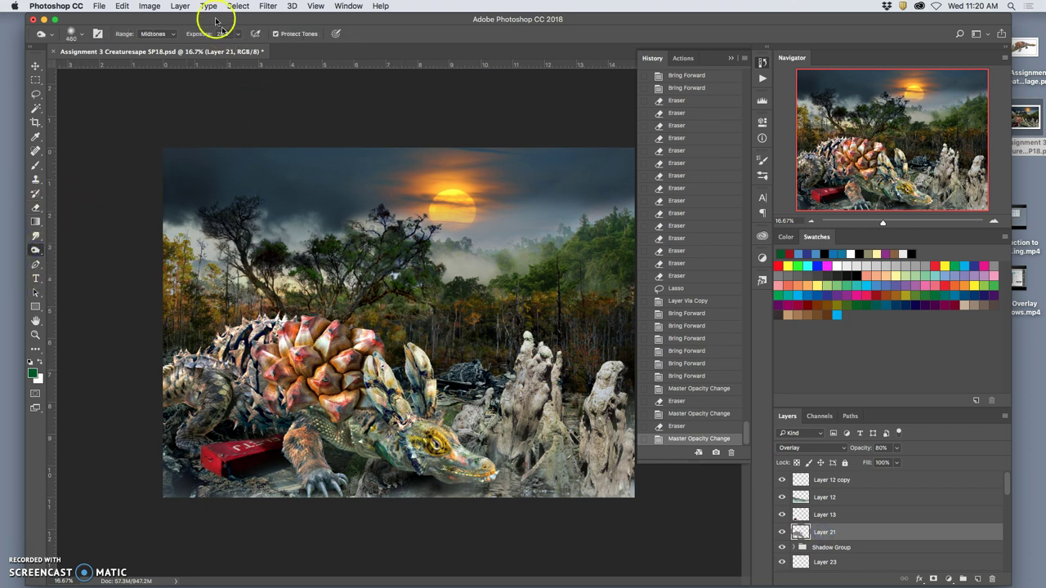
pyautogui.moveTo(322, 341)
pyautogui.mouseDown()
pyautogui.moveTo(286, 334)
pyautogui.moveTo(230, 354)
pyautogui.moveTo(237, 326)
pyautogui.mouseUp()
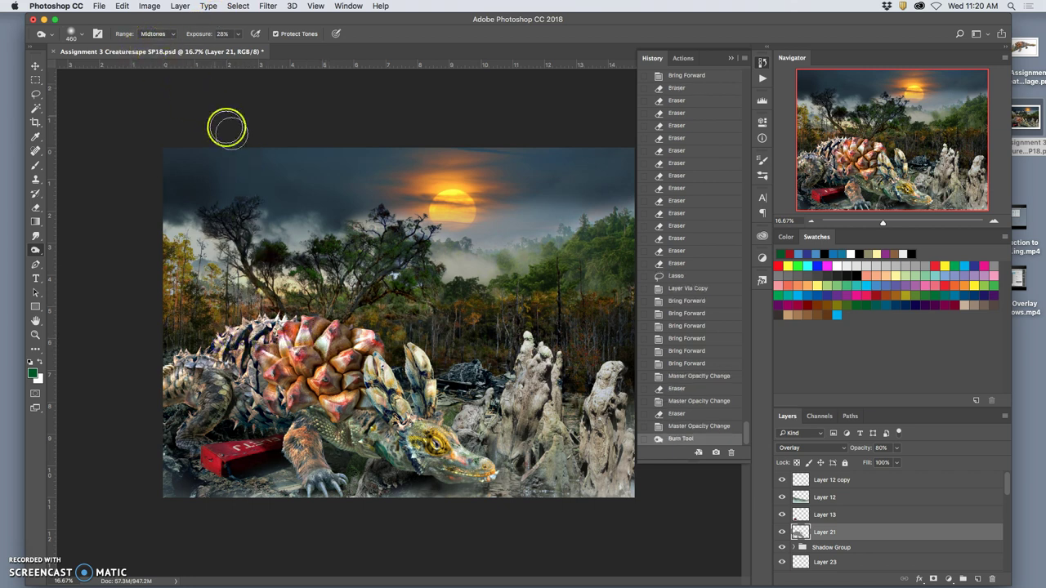
pyautogui.click(395, 403)
pyautogui.click(339, 365)
pyautogui.moveTo(261, 347); pyautogui.dragTo(237, 343)
pyautogui.moveTo(362, 380); pyautogui.dragTo(356, 398)
pyautogui.click(401, 450)
pyautogui.click(392, 431)
pyautogui.click(405, 440)
pyautogui.click(323, 447)
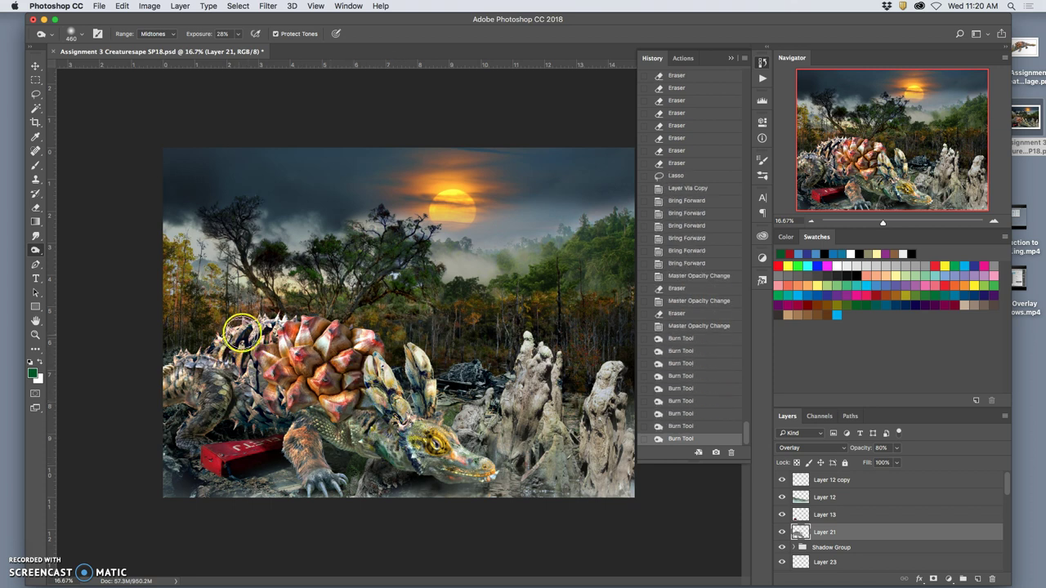
pyautogui.click(245, 336)
pyautogui.click(176, 371)
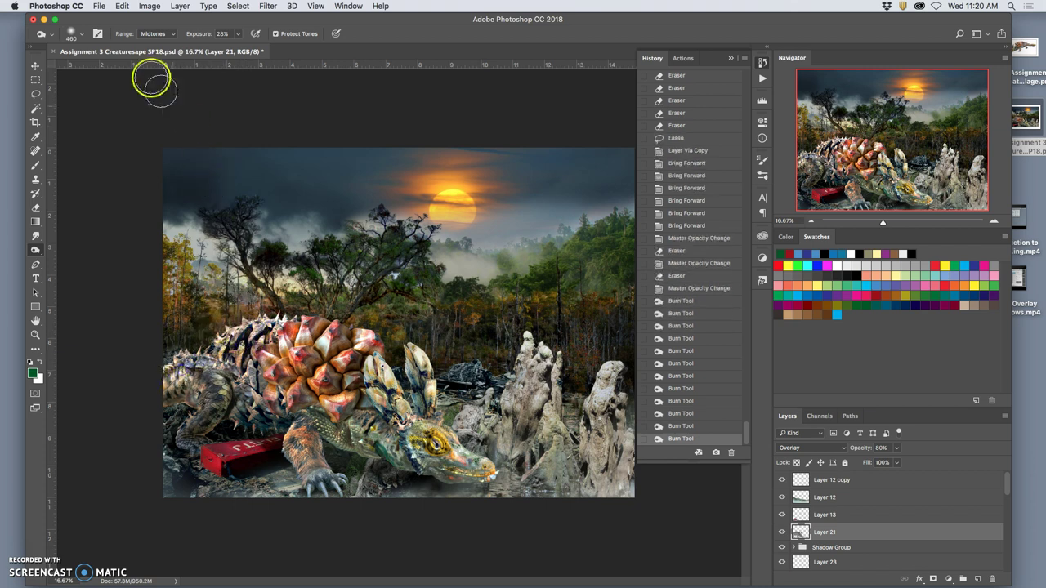
# - Switch the Burn range to Highlights and darken the highlights on the shell top
pyautogui.click(153, 33)
pyautogui.click(155, 40)
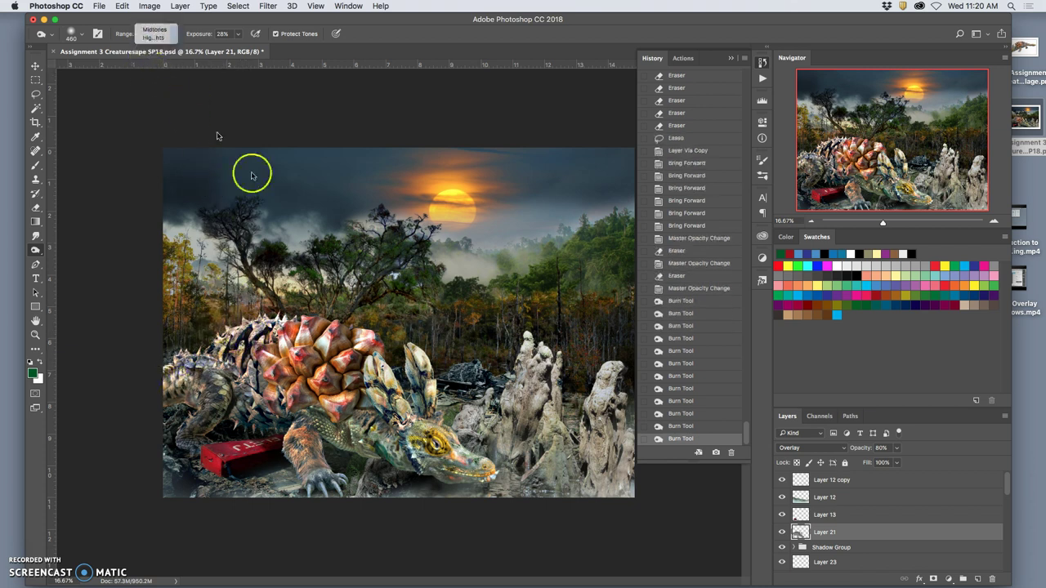
pyautogui.click(331, 335)
pyautogui.click(343, 331)
pyautogui.click(337, 339)
pyautogui.click(341, 335)
pyautogui.click(344, 331)
pyautogui.click(350, 337)
pyautogui.click(359, 347)
pyautogui.click(369, 351)
# - Keep burning highlights across the shell top and along the creature's back
pyautogui.click(351, 359)
pyautogui.click(280, 351)
pyautogui.click(270, 351)
pyautogui.click(245, 343)
pyautogui.click(221, 347)
pyautogui.click(211, 351)
pyautogui.click(214, 353)
pyautogui.click(277, 352)
pyautogui.click(377, 365)
pyautogui.click(382, 364)
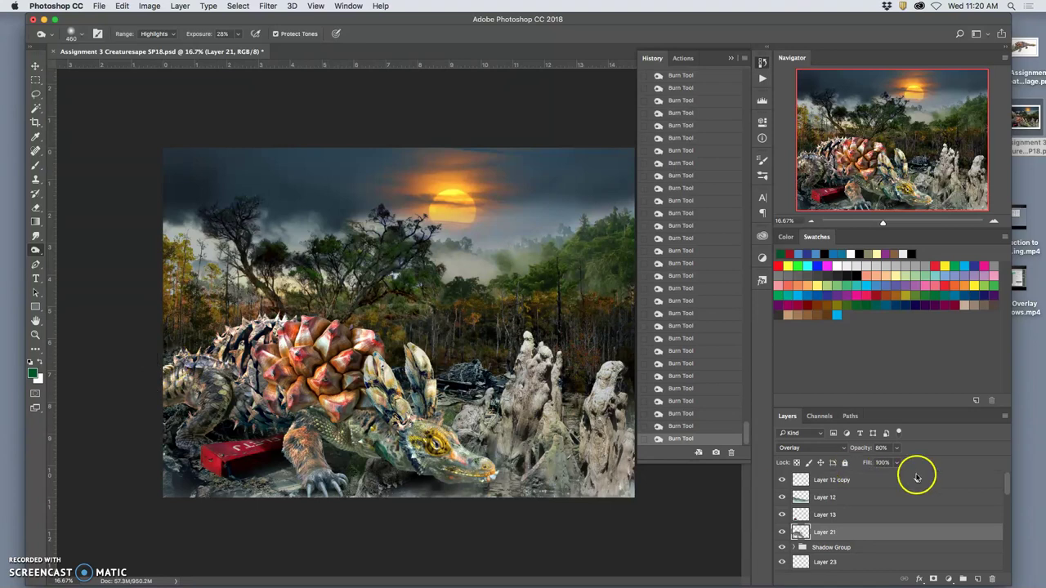
# - Duplicate Layer 21 and set the copy's blend mode to Multiply
pyautogui.click(869, 533)
pyautogui.press('super+j')
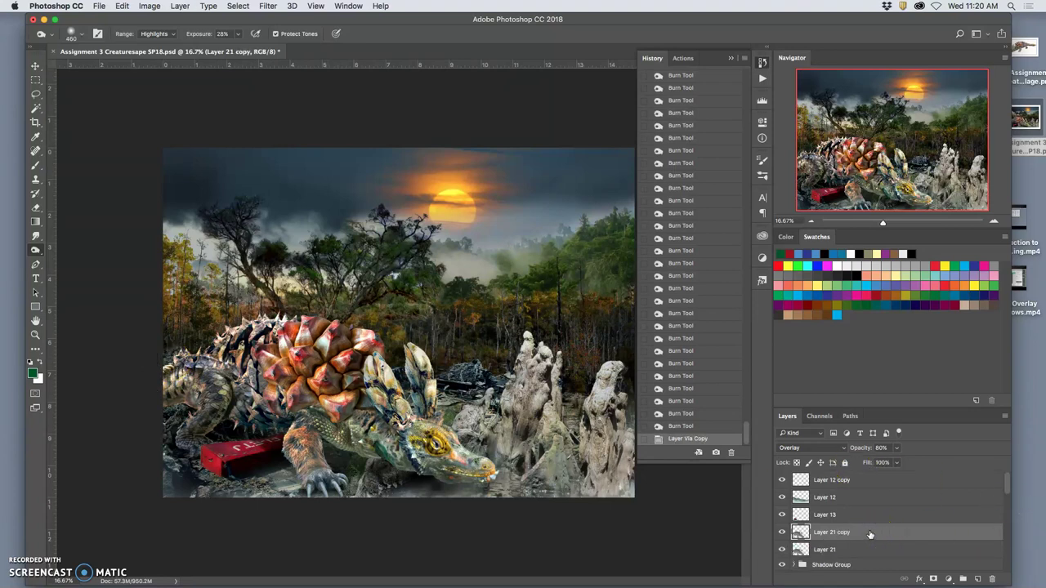
pyautogui.click(805, 448)
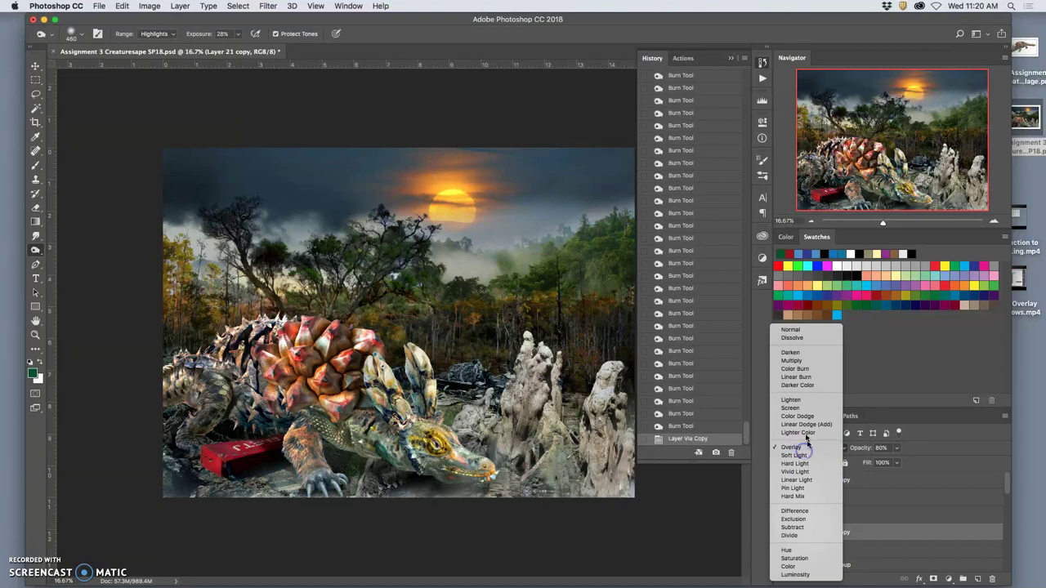
pyautogui.click(799, 365)
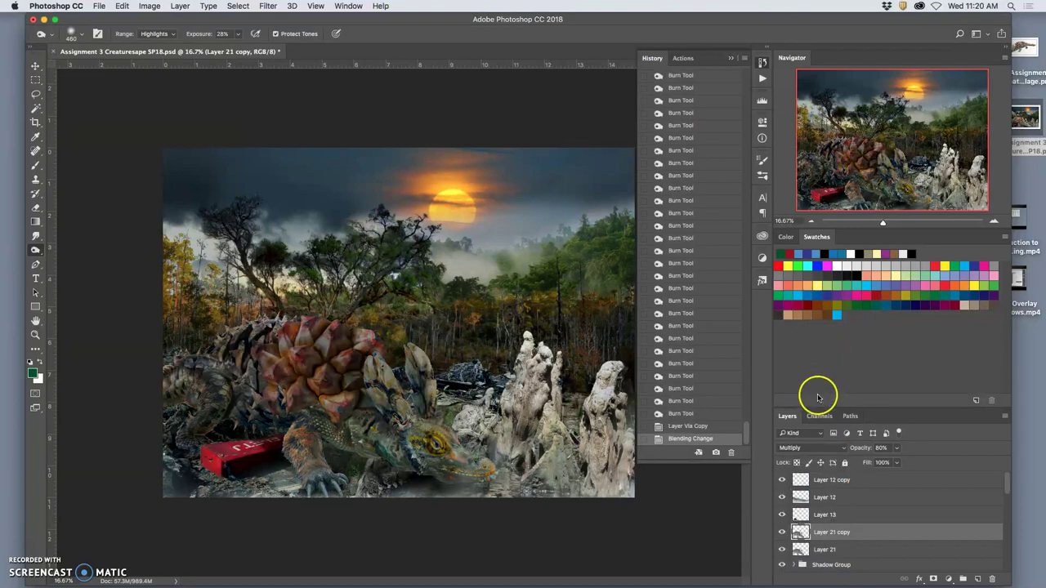
# - Set the Eraser to a Soft Round Pressure Size brush at 412 px, 65% opacity
pyautogui.click(35, 208)
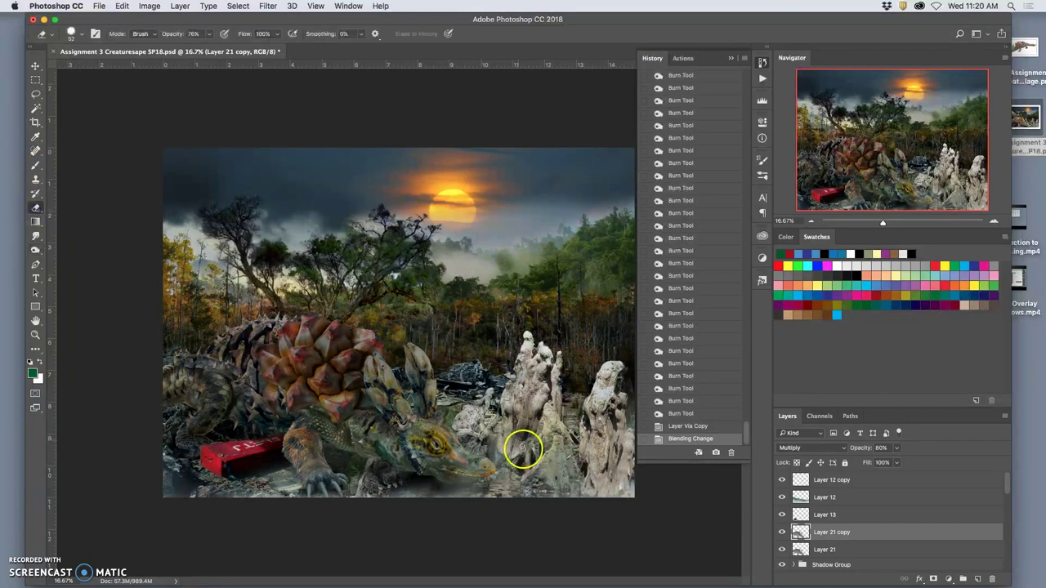
pyautogui.click(209, 33)
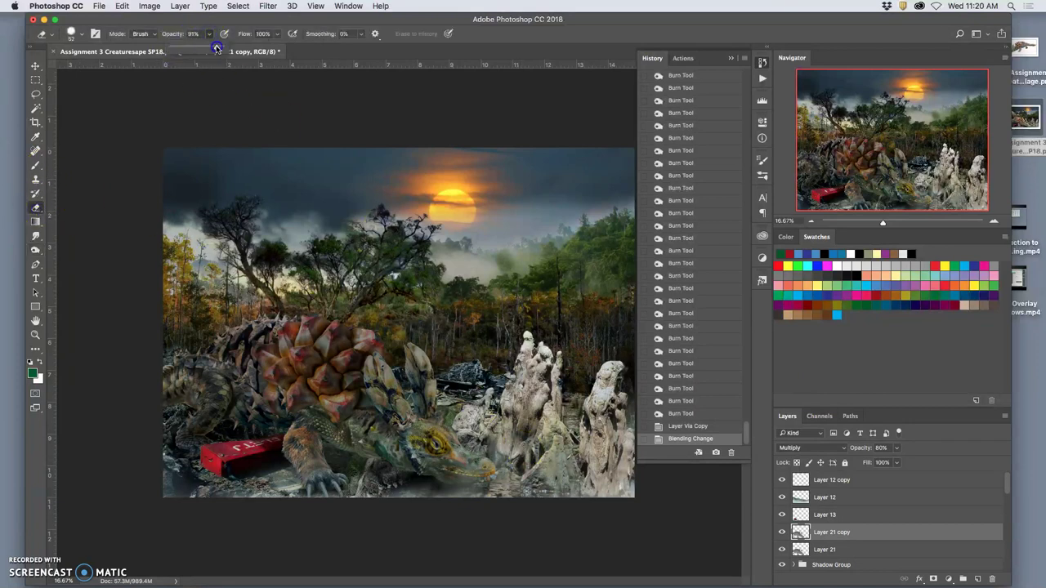
pyautogui.moveTo(217, 47); pyautogui.dragTo(219, 48)
pyautogui.click(82, 33)
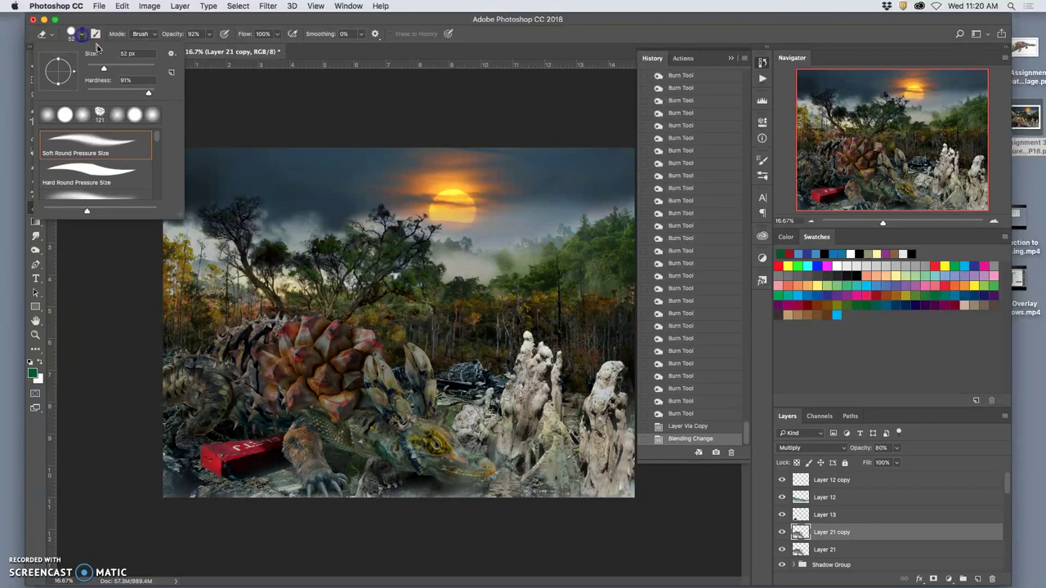
pyautogui.click(92, 89)
pyautogui.click(74, 35)
pyautogui.click(95, 93)
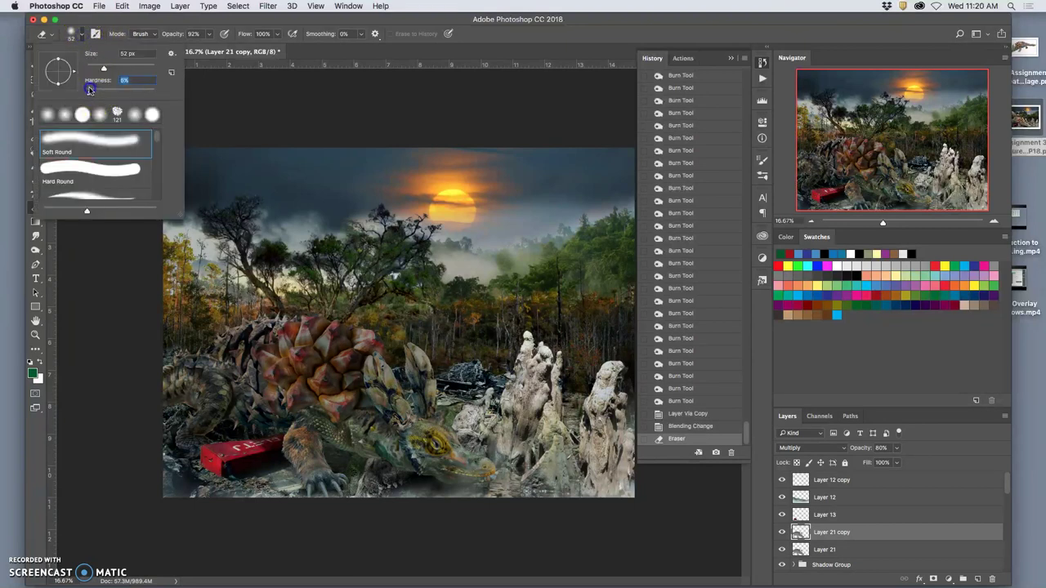
pyautogui.click(137, 66)
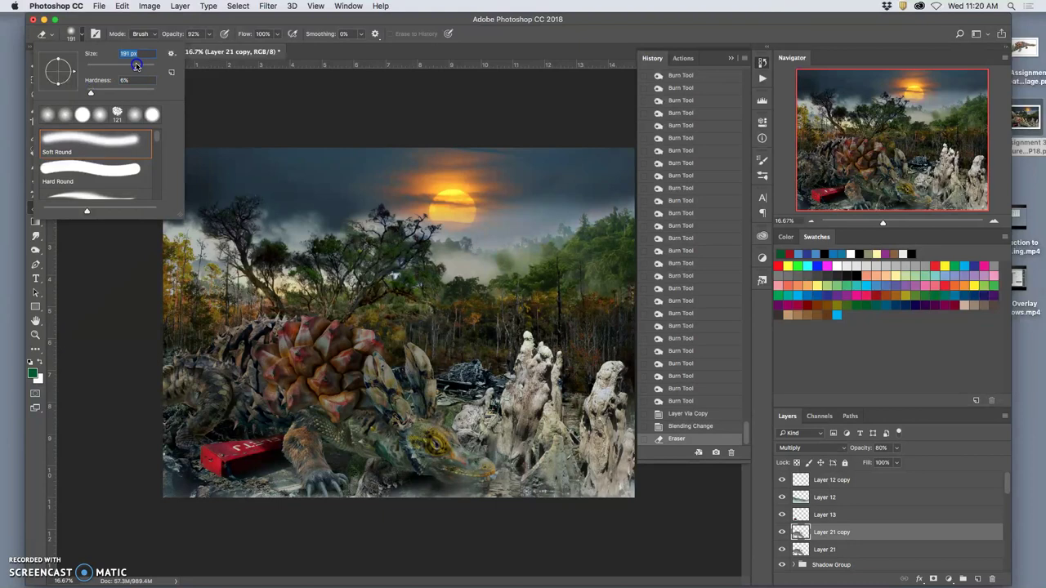
pyautogui.click(98, 194)
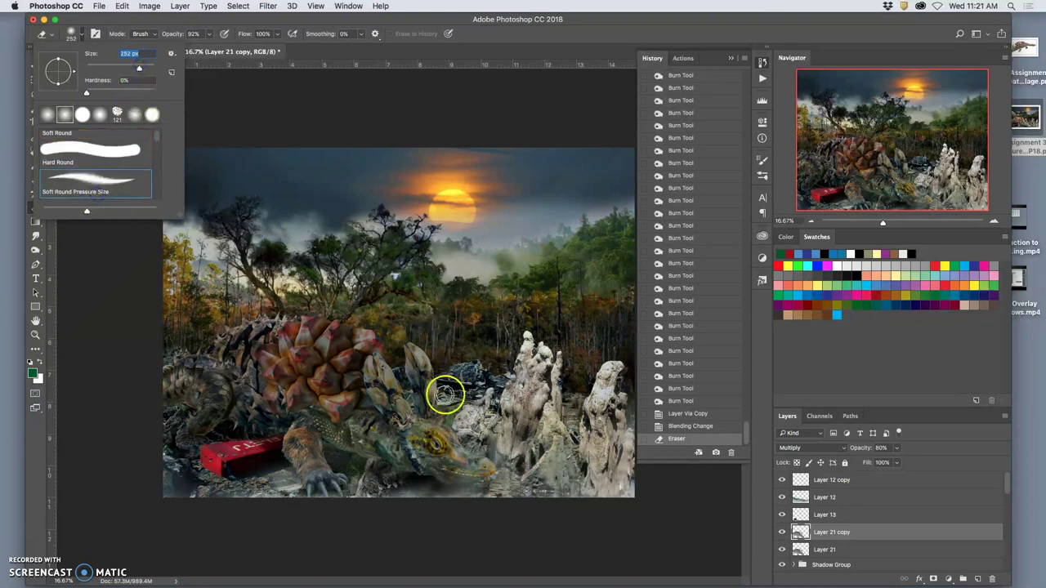
pyautogui.click(145, 68)
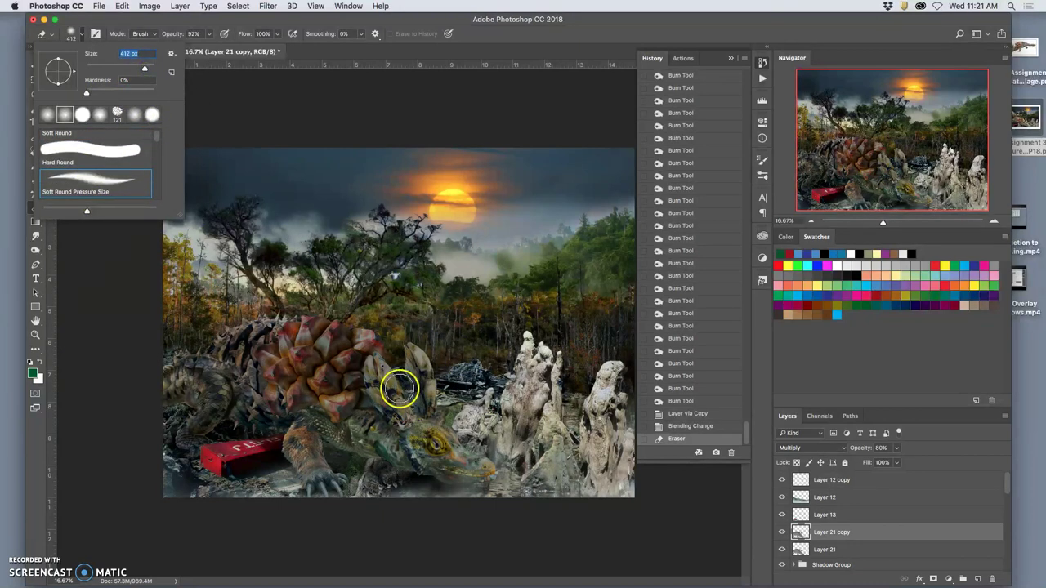
pyautogui.press('Return')
pyautogui.press('super+z')
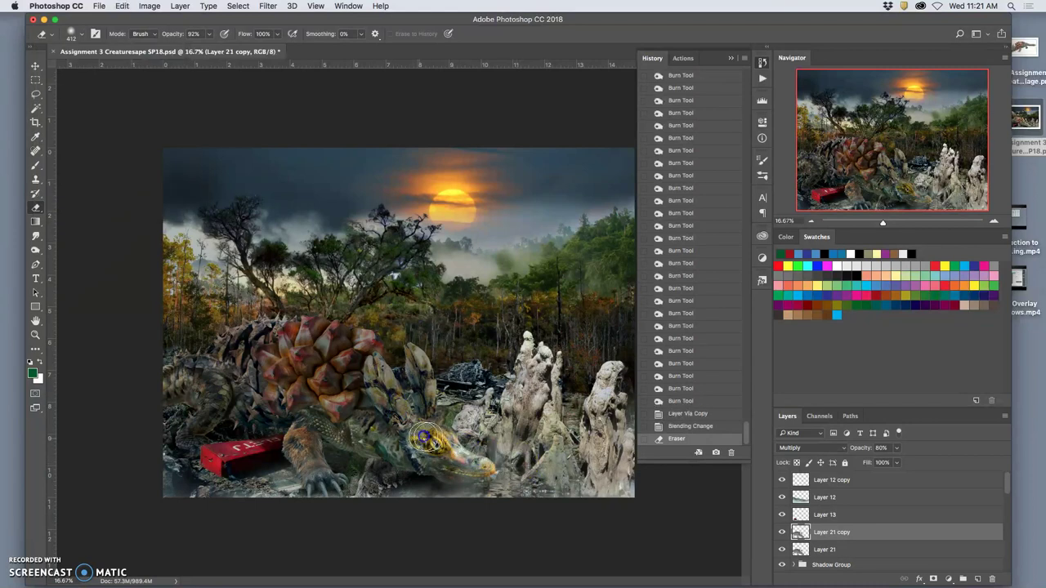
pyautogui.press('6')
pyautogui.press('5')
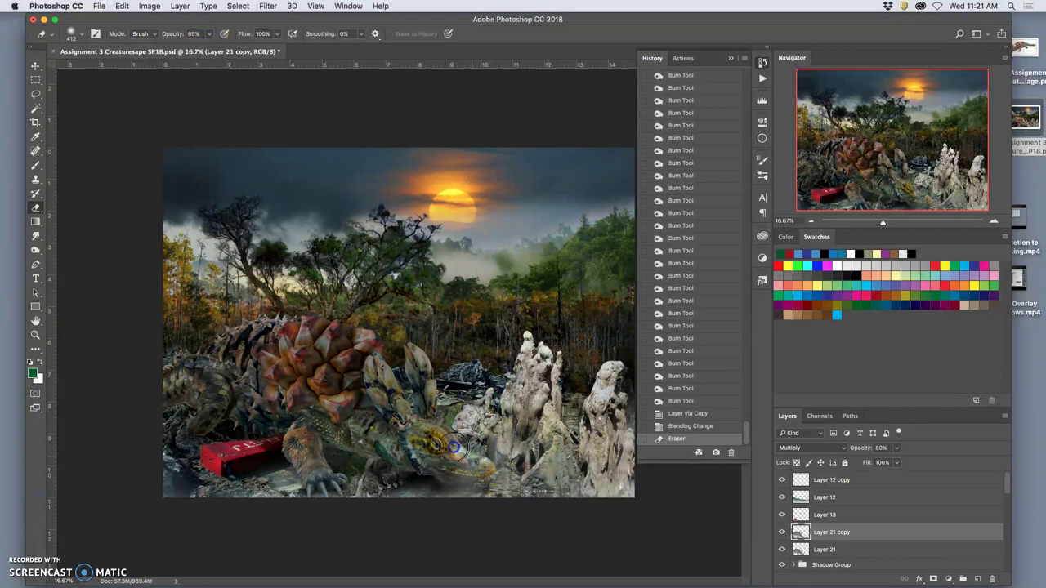
# - Erase the Multiply darkening over the shell, back, neck, head and left side, undoing the front-leg erase
pyautogui.moveTo(396, 409); pyautogui.dragTo(375, 368)
pyautogui.moveTo(400, 409)
pyautogui.mouseDown()
pyautogui.moveTo(431, 405)
pyautogui.moveTo(409, 358)
pyautogui.moveTo(420, 390)
pyautogui.mouseUp()
pyautogui.click(395, 434)
pyautogui.moveTo(395, 434)
pyautogui.mouseDown()
pyautogui.moveTo(345, 413)
pyautogui.moveTo(426, 447)
pyautogui.moveTo(414, 452)
pyautogui.moveTo(456, 468)
pyautogui.mouseUp()
pyautogui.moveTo(360, 343)
pyautogui.mouseDown()
pyautogui.moveTo(378, 343)
pyautogui.moveTo(322, 401)
pyautogui.mouseUp()
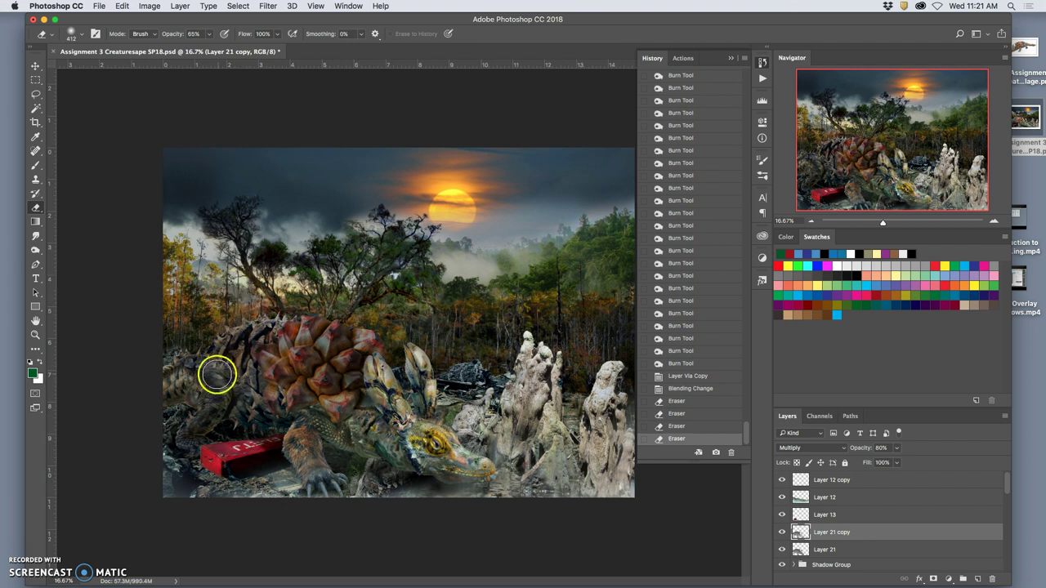
pyautogui.moveTo(210, 368)
pyautogui.mouseDown()
pyautogui.moveTo(182, 364)
pyautogui.moveTo(164, 377)
pyautogui.moveTo(210, 386)
pyautogui.mouseUp()
pyautogui.moveTo(303, 427); pyautogui.dragTo(304, 461)
pyautogui.press('super+z')
# - At 39% eraser opacity, lightly erase the side, pine-cone back, shoulder, eye area and neck
pyautogui.click(208, 35)
pyautogui.moveTo(196, 49); pyautogui.dragTo(194, 49)
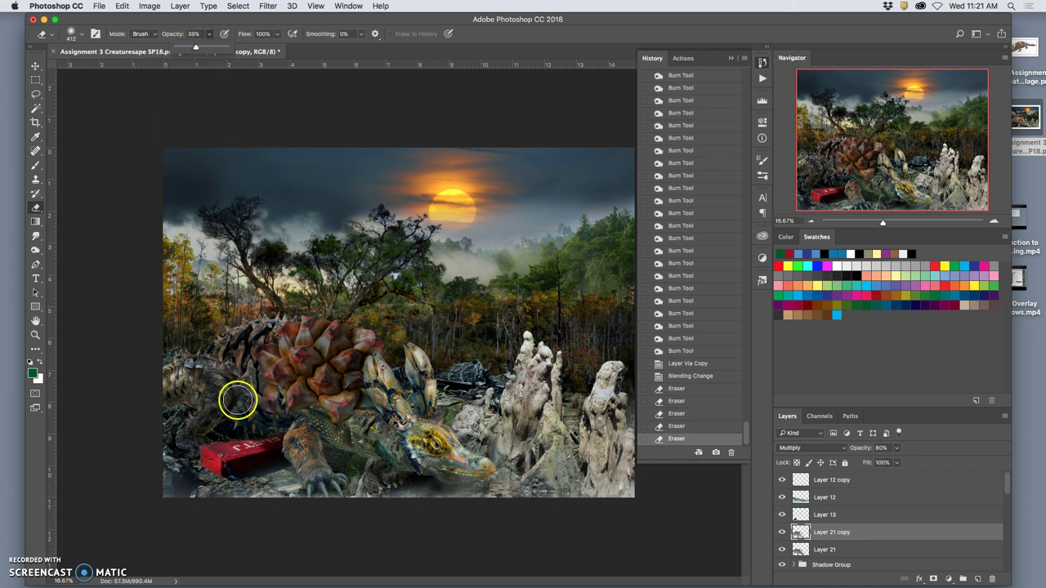
pyautogui.click(234, 400)
pyautogui.moveTo(215, 411)
pyautogui.mouseDown()
pyautogui.moveTo(208, 392)
pyautogui.moveTo(233, 369)
pyautogui.moveTo(248, 368)
pyautogui.moveTo(258, 386)
pyautogui.moveTo(260, 360)
pyautogui.moveTo(241, 341)
pyautogui.mouseUp()
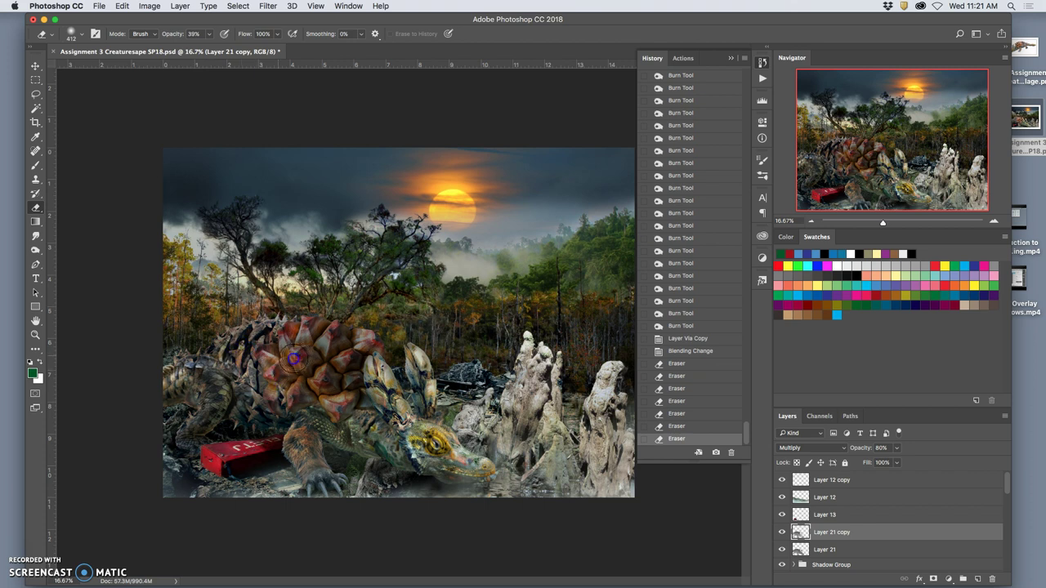
pyautogui.moveTo(333, 393)
pyautogui.mouseDown()
pyautogui.moveTo(317, 343)
pyautogui.moveTo(390, 403)
pyautogui.moveTo(373, 374)
pyautogui.moveTo(398, 418)
pyautogui.mouseUp()
pyautogui.moveTo(376, 363); pyautogui.dragTo(413, 358)
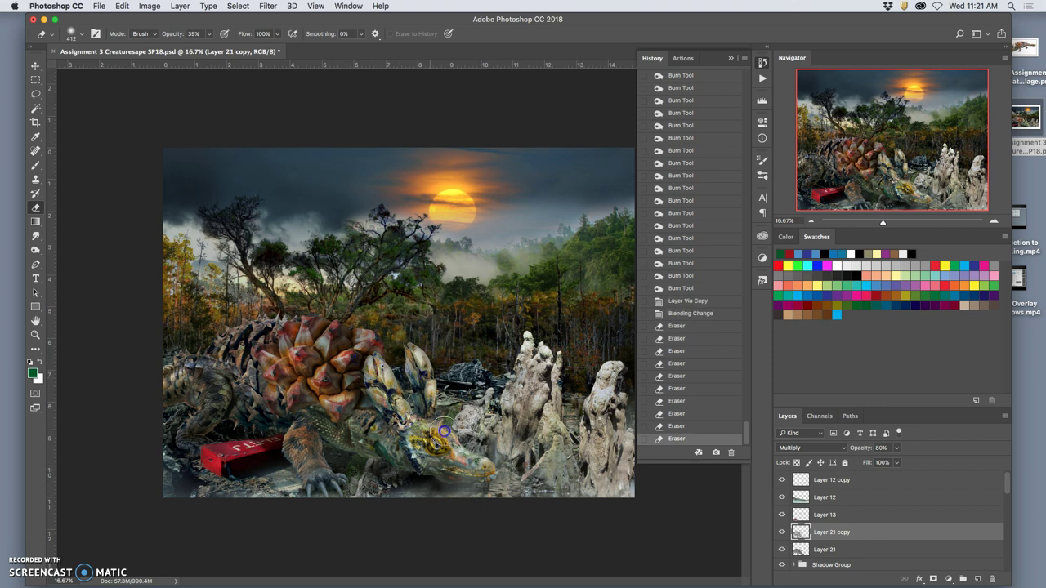
pyautogui.moveTo(441, 435); pyautogui.dragTo(446, 448)
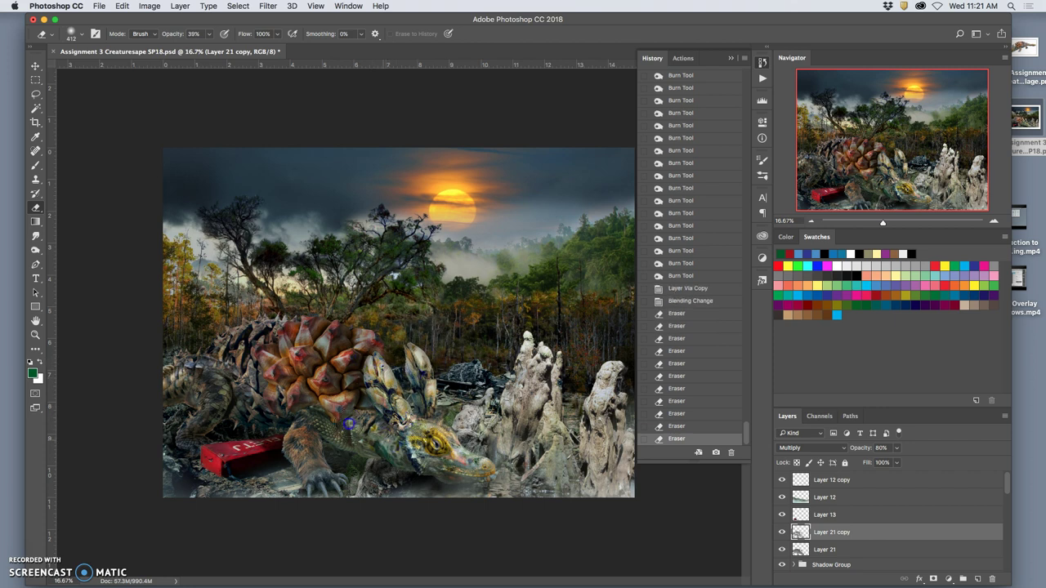
pyautogui.moveTo(301, 408); pyautogui.dragTo(327, 397)
pyautogui.moveTo(420, 433)
pyautogui.mouseDown()
pyautogui.moveTo(445, 448)
pyautogui.moveTo(399, 459)
pyautogui.moveTo(224, 388)
pyautogui.moveTo(172, 387)
pyautogui.mouseUp()
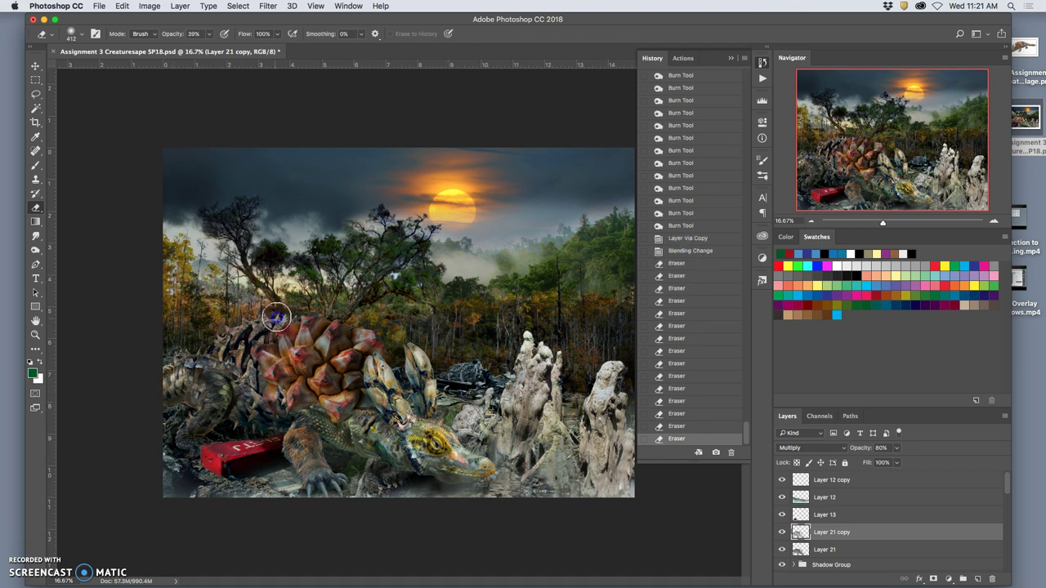
pyautogui.click(215, 347)
pyautogui.moveTo(303, 322)
pyautogui.mouseDown()
pyautogui.moveTo(326, 345)
pyautogui.moveTo(379, 343)
pyautogui.moveTo(316, 324)
pyautogui.mouseUp()
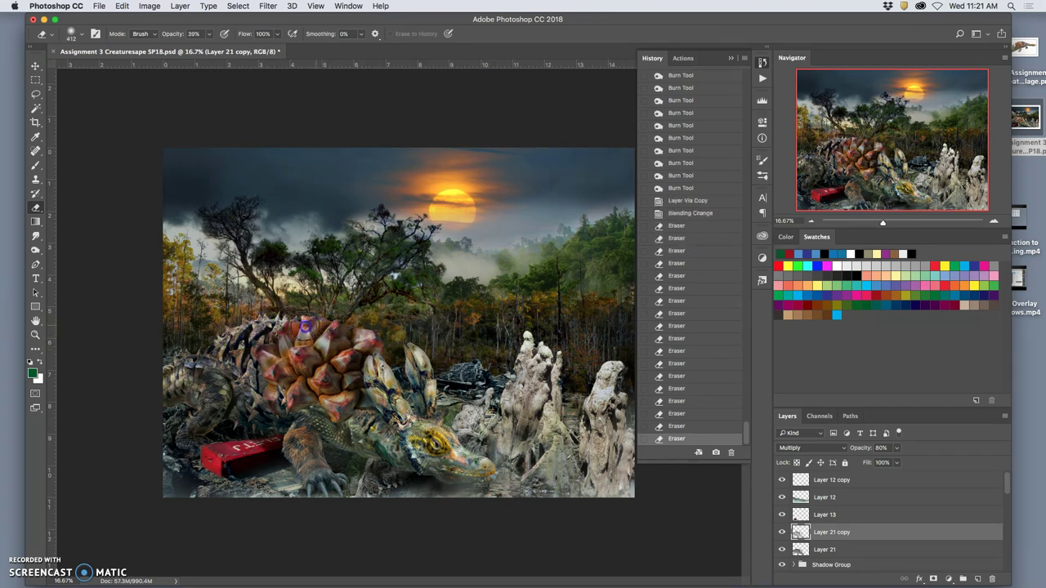
# - Lower the Multiply copy's opacity to 50% and toggle it to compare the result
pyautogui.click(896, 448)
pyautogui.moveTo(885, 462); pyautogui.dragTo(885, 462)
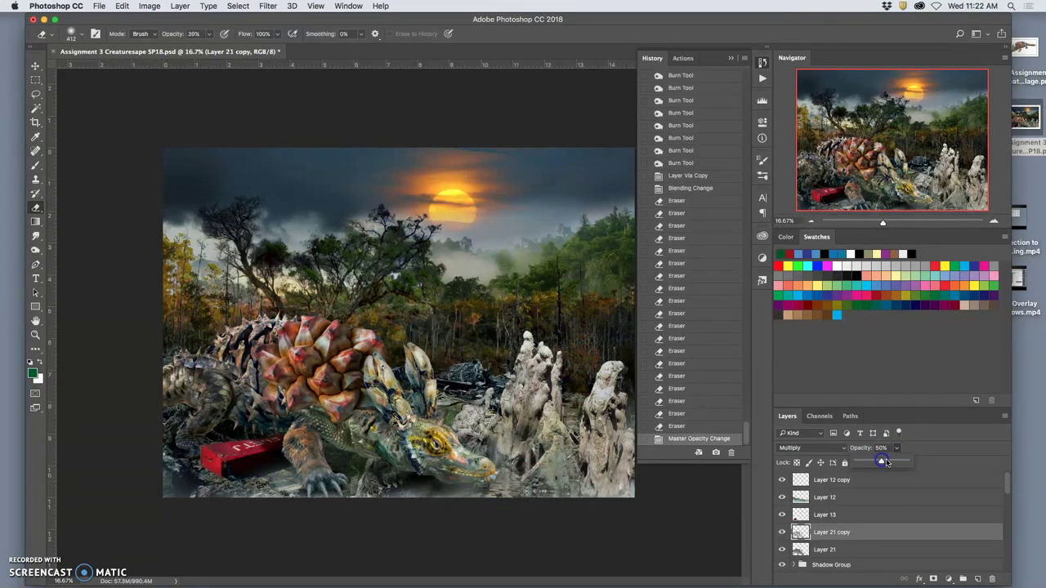
pyautogui.click(782, 532)
pyautogui.click(782, 532)
pyautogui.click(781, 532)
pyautogui.click(782, 531)
# - Save the Creaturescape document and toggle Layer 12 to compare its effect
pyautogui.hotkey('ctrl', 's')
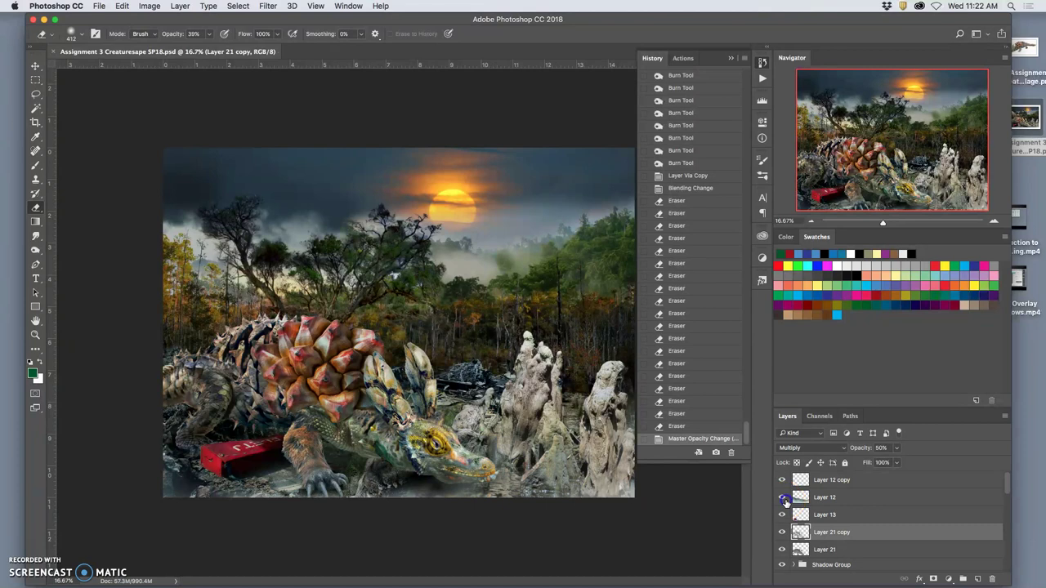
pyautogui.click(783, 498)
pyautogui.click(782, 499)
pyautogui.click(783, 499)
pyautogui.click(782, 498)
# - Toggle Layer 10 on and off to judge its effect, then select it
pyautogui.scroll(-5, 827, 524)
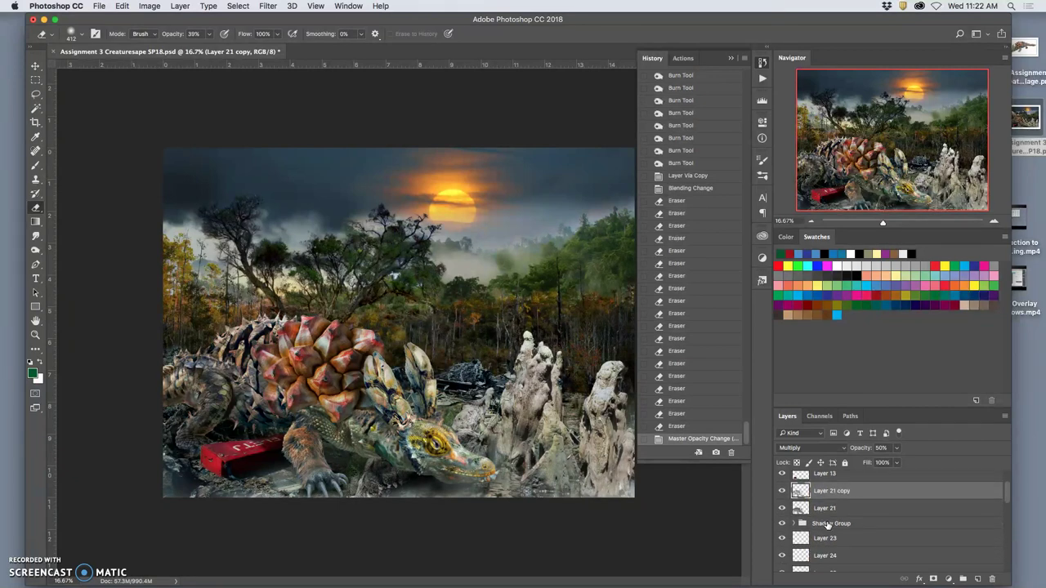
pyautogui.scroll(-2, 828, 524)
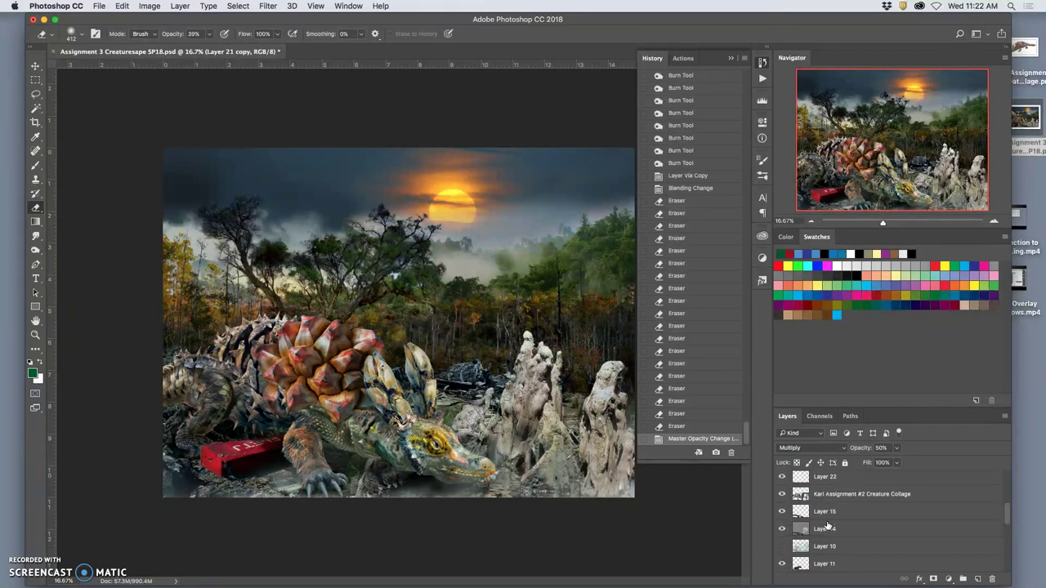
pyautogui.click(782, 547)
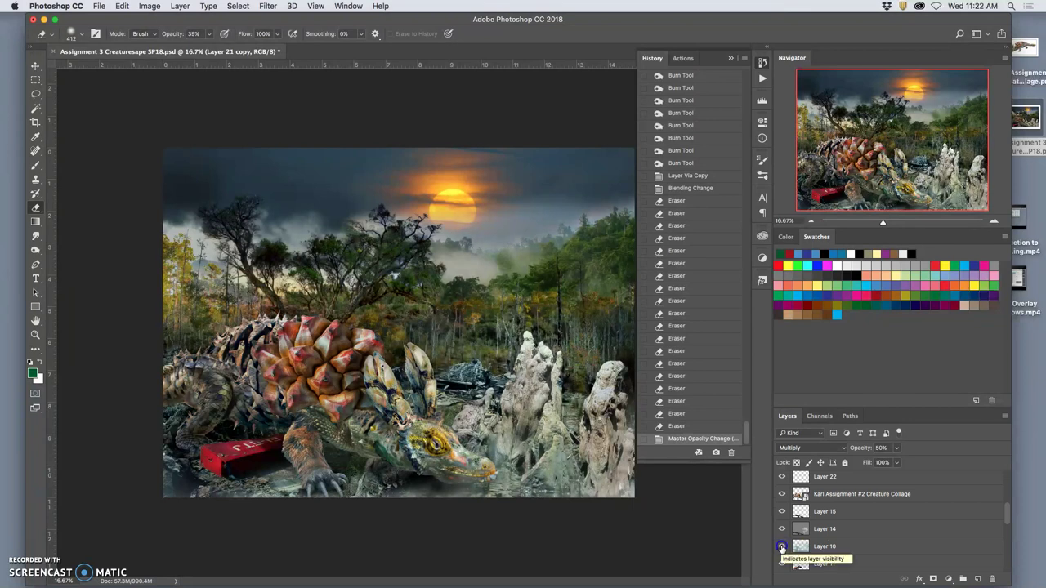
pyautogui.click(781, 547)
pyautogui.click(782, 548)
pyautogui.click(781, 547)
pyautogui.click(782, 548)
pyautogui.click(823, 547)
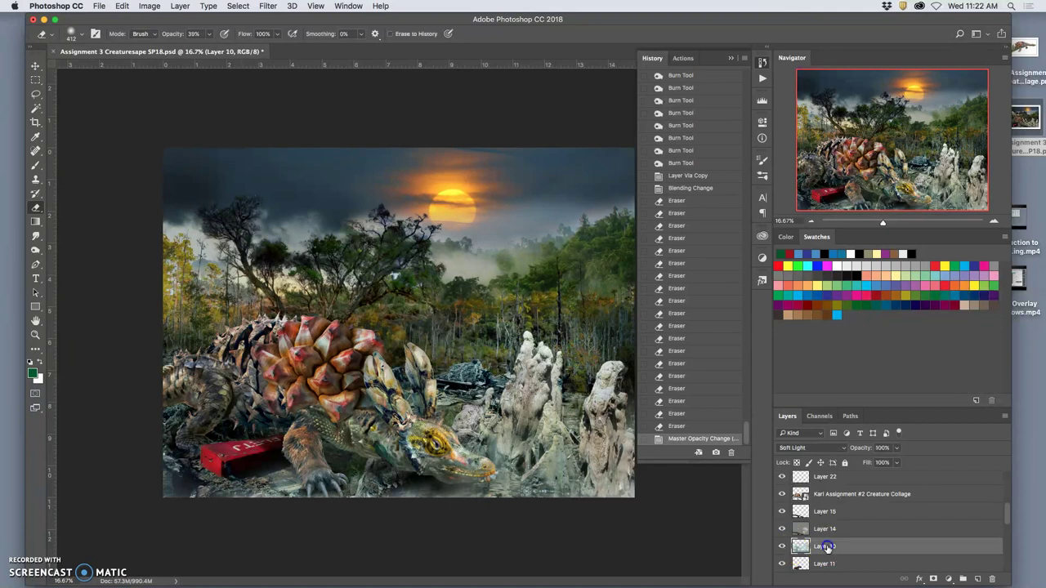
# - Shift Layer 10 up the stack and back so it sits just below Layer 21
pyautogui.press('super+bracketright')
pyautogui.press('super+bracketright')
pyautogui.press('super+bracketright')
pyautogui.press('super+bracketright')
pyautogui.press('super+bracketright')
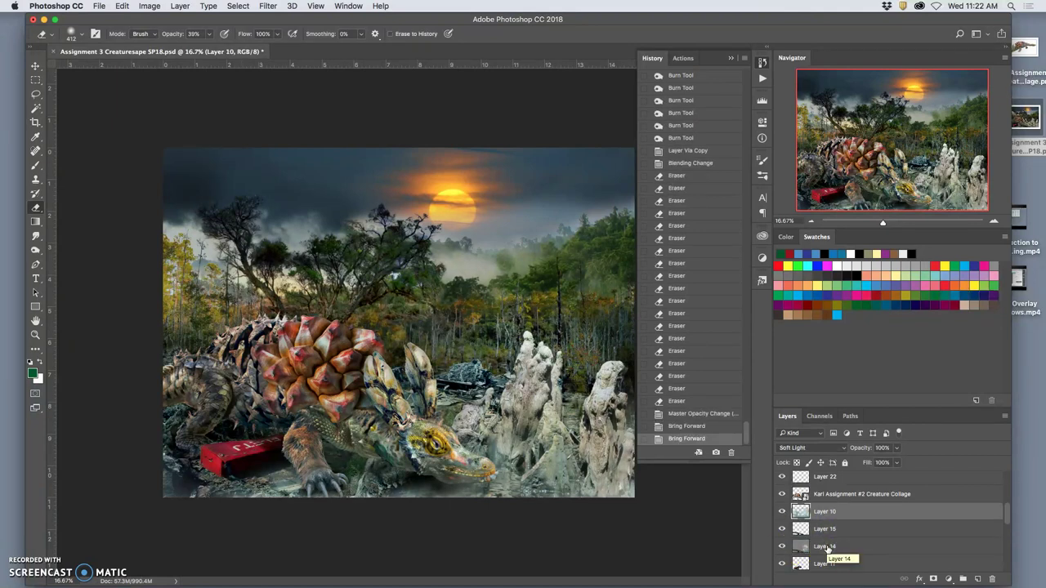
pyautogui.press('super+bracketright')
pyautogui.press('super+bracketright')
pyautogui.press('super+bracketright')
pyautogui.press('super+bracketright')
pyautogui.press('super+bracketright')
pyautogui.press('super+bracketleft')
pyautogui.press('super+bracketleft')
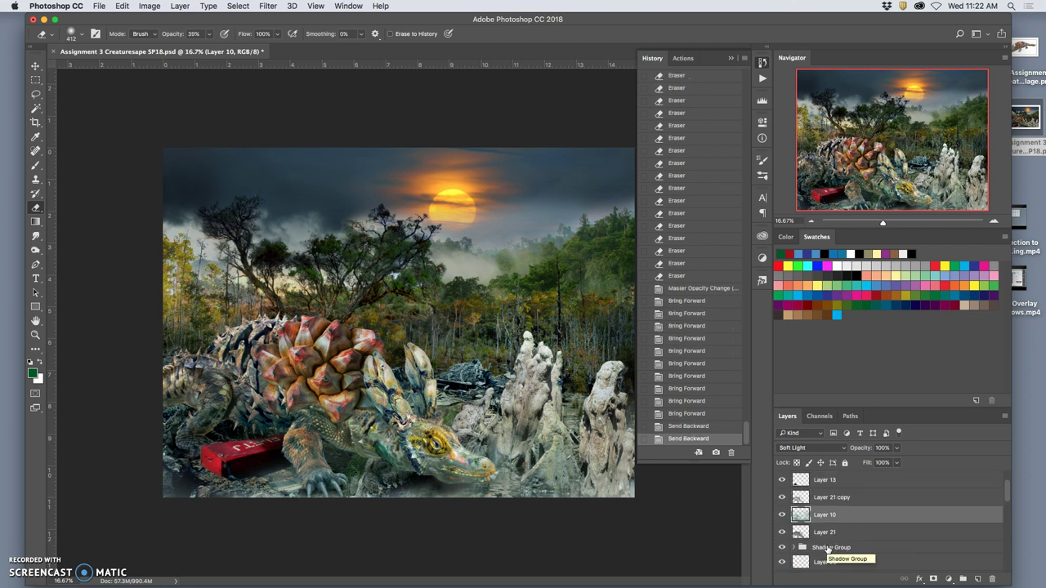
pyautogui.press('super+bracketleft')
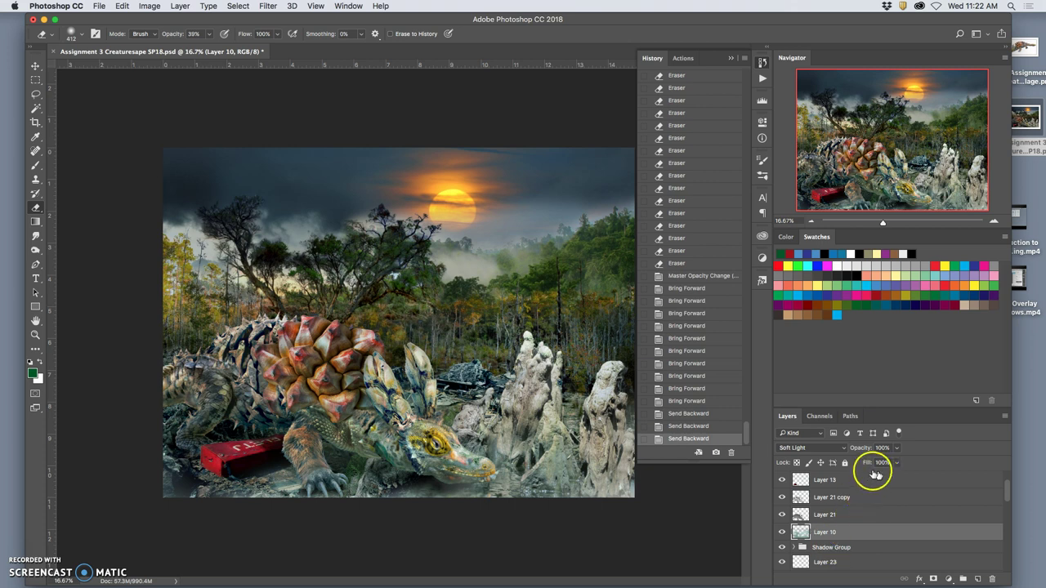
# - Apply Color Balance to Layer 10 with midtones at +25, −40, +10
pyautogui.click(148, 6)
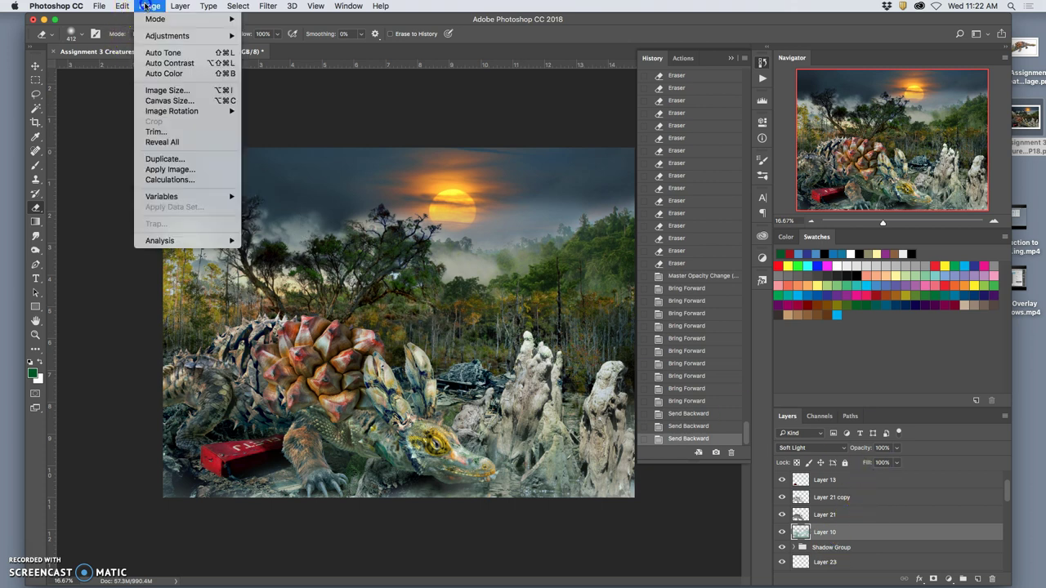
pyautogui.moveTo(168, 36)
pyautogui.click(272, 104)
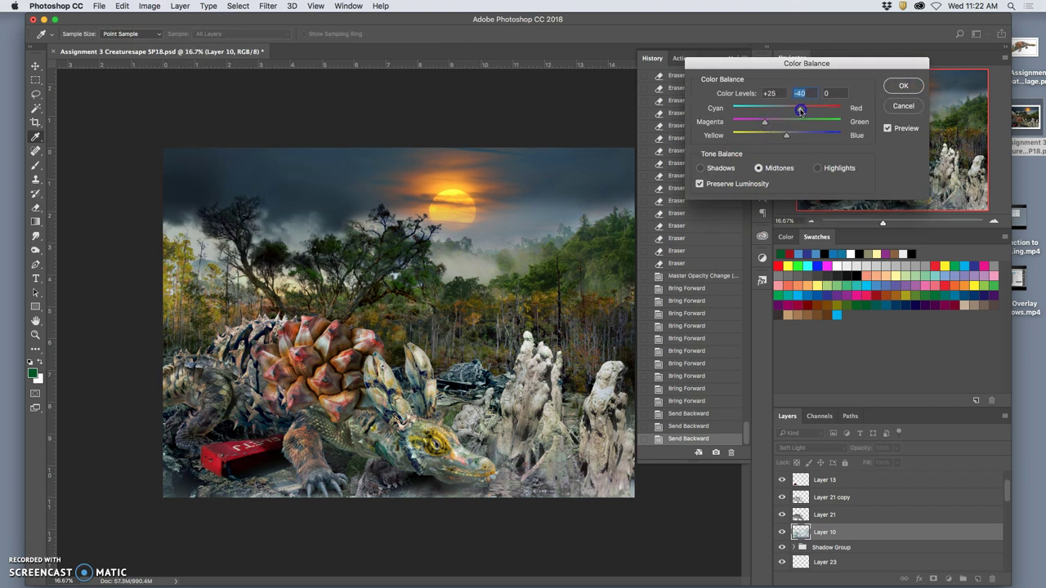
pyautogui.click(786, 137)
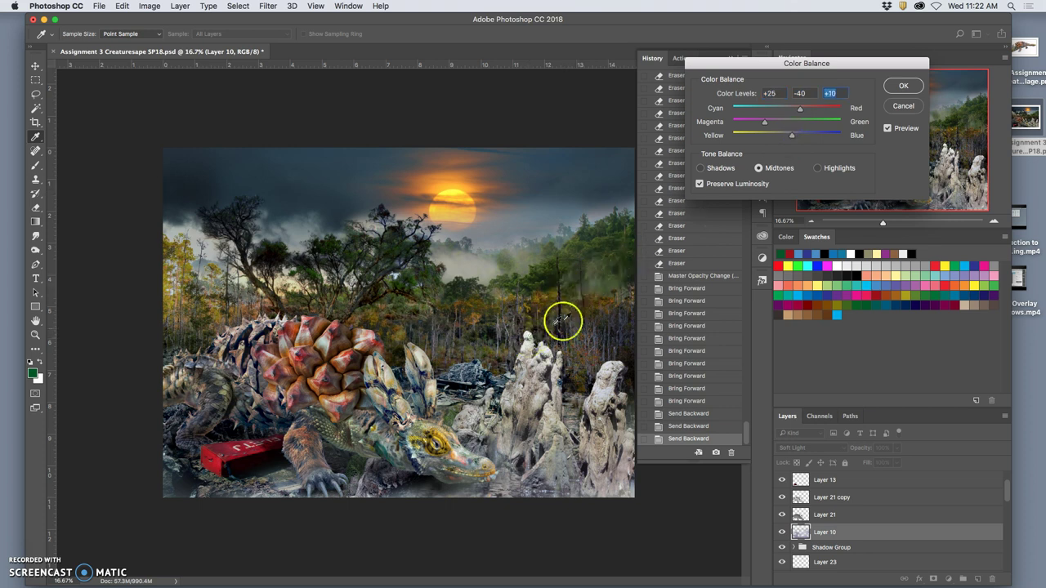
pyautogui.click(897, 87)
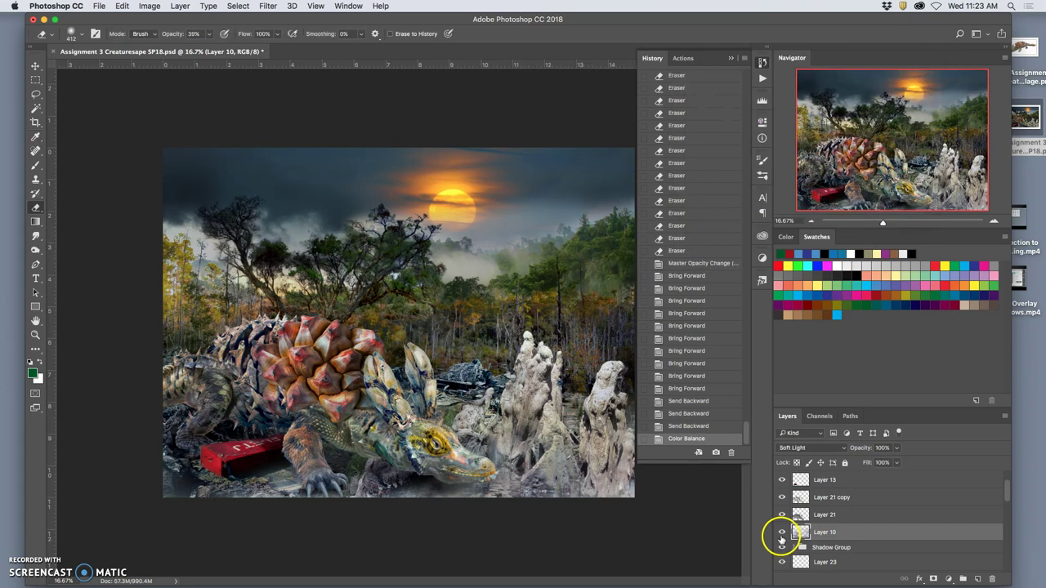
# - Toggle Layer 10 repeatedly to compare the scene with and without the colour-shifted texture
pyautogui.click(781, 533)
pyautogui.click(781, 532)
pyautogui.click(781, 533)
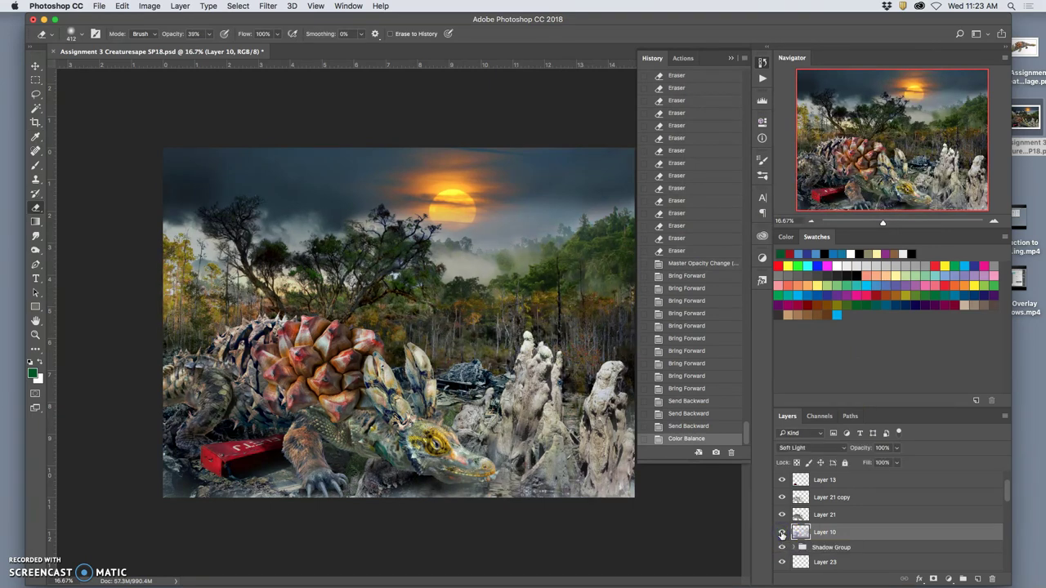
pyautogui.click(781, 532)
pyautogui.click(781, 533)
pyautogui.click(781, 533)
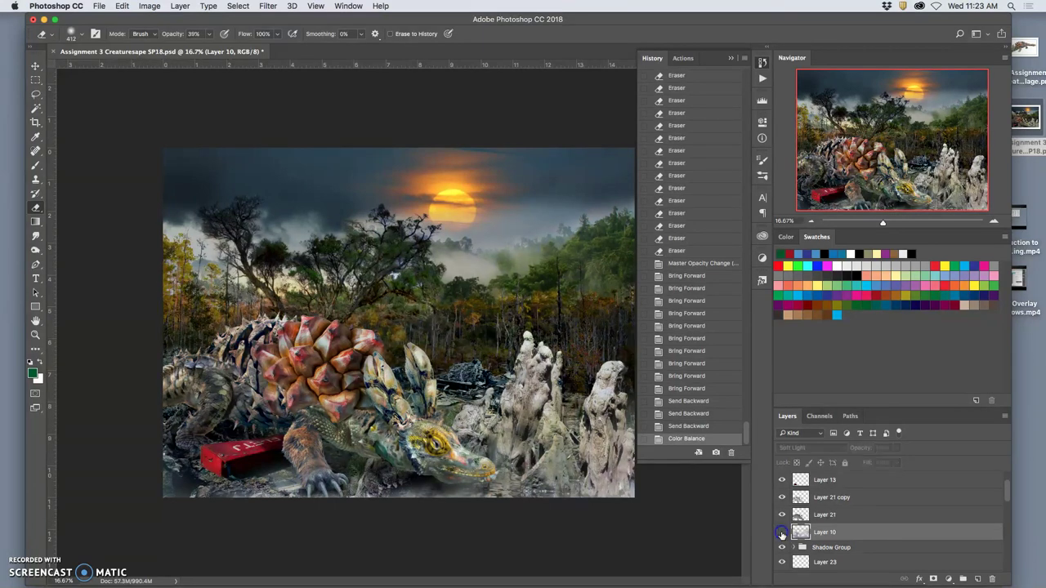
pyautogui.click(781, 533)
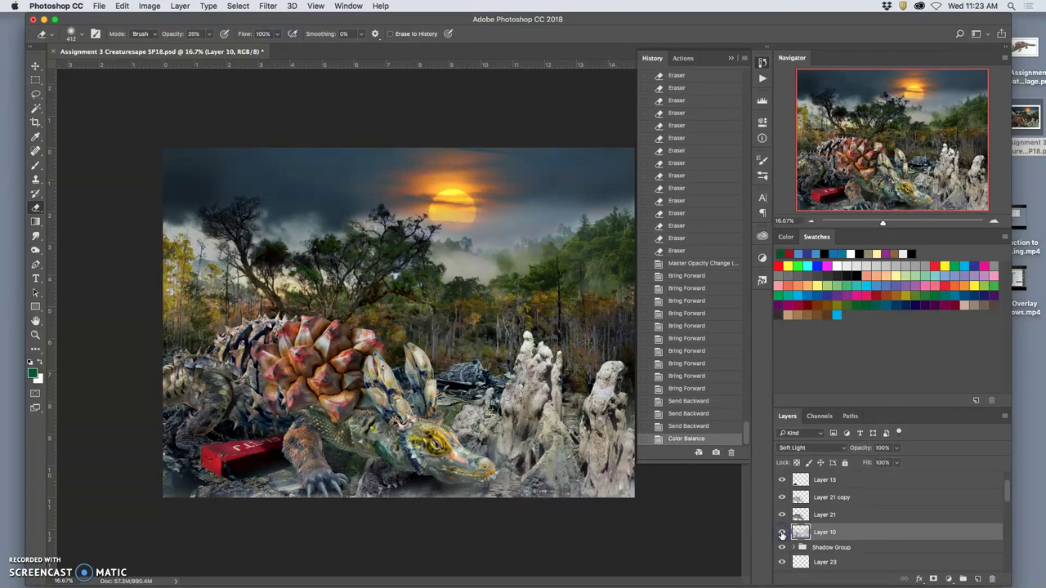
pyautogui.click(781, 533)
pyautogui.click(781, 532)
# - Duplicate Layer 10, flip the copy horizontally, and nudge it slightly upward
pyautogui.press('super+j')
pyautogui.press('super+t')
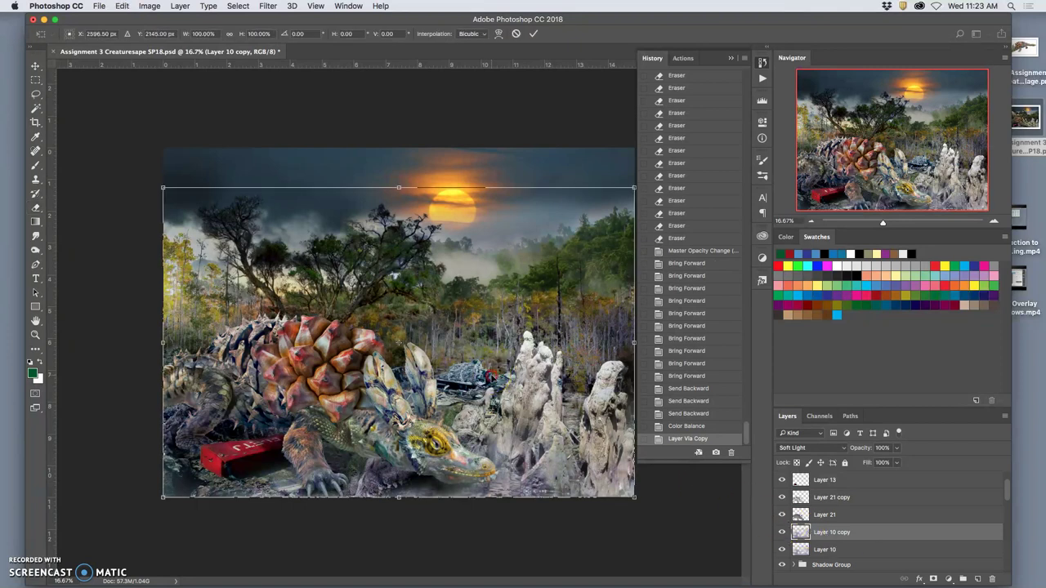
pyautogui.rightClick(492, 374)
pyautogui.click(531, 511)
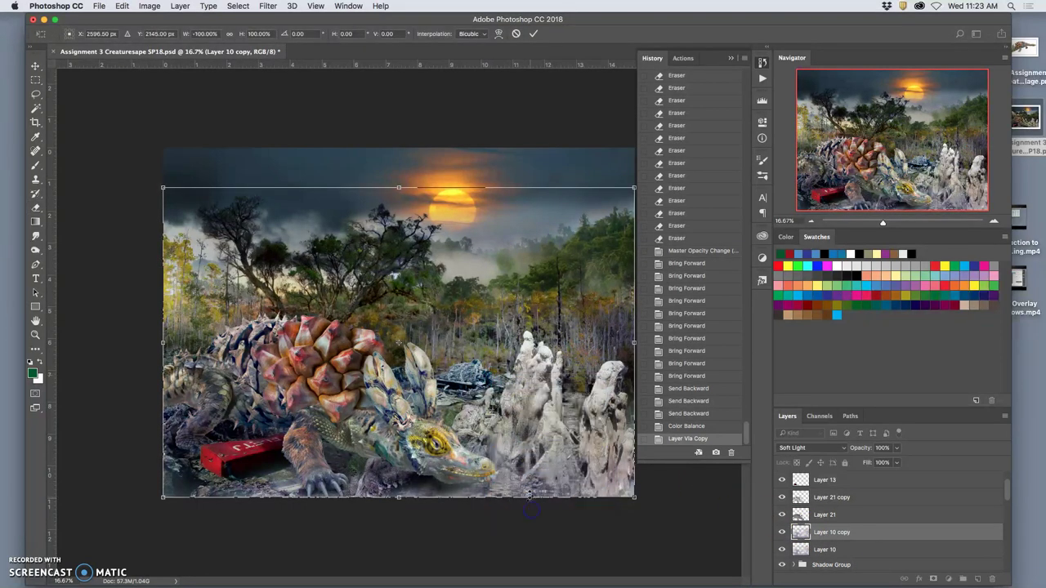
pyautogui.click(35, 65)
pyautogui.click(609, 204)
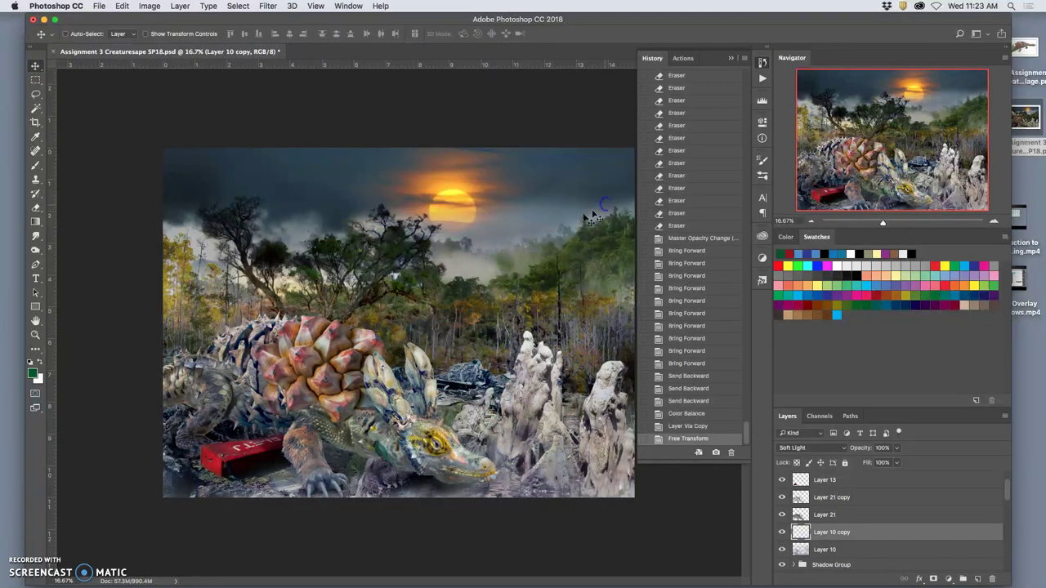
pyautogui.moveTo(462, 278); pyautogui.dragTo(455, 155)
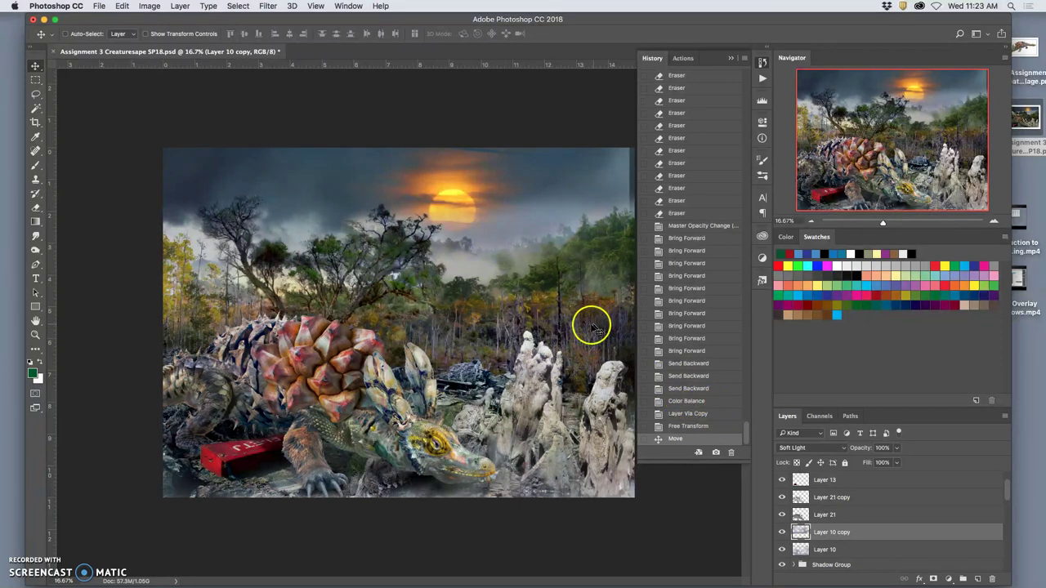
# - Compare the scene with and without Layer 10 copy, collapsing the history panels for room
pyautogui.click(781, 532)
pyautogui.click(782, 532)
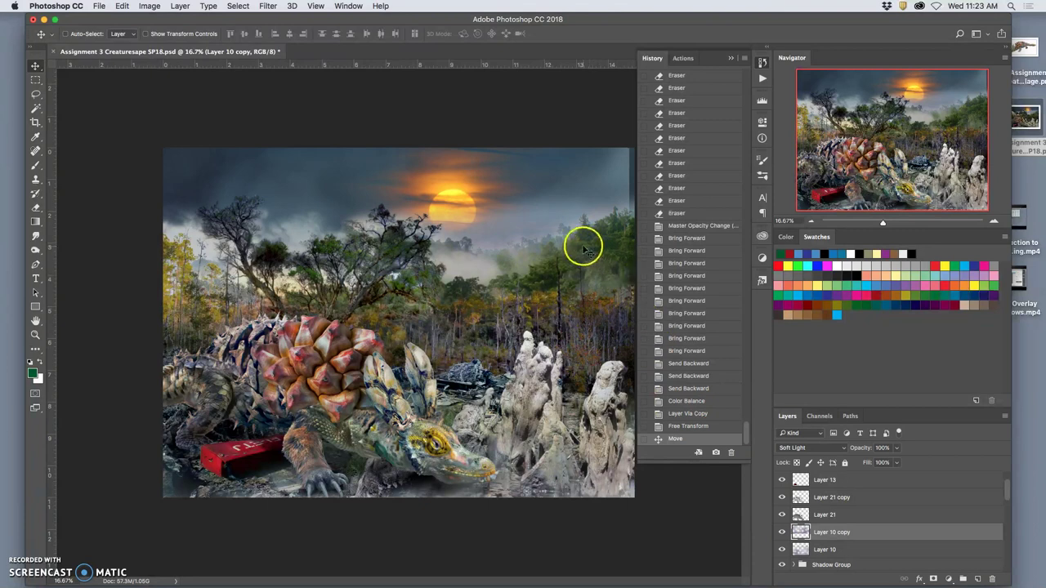
pyautogui.click(731, 58)
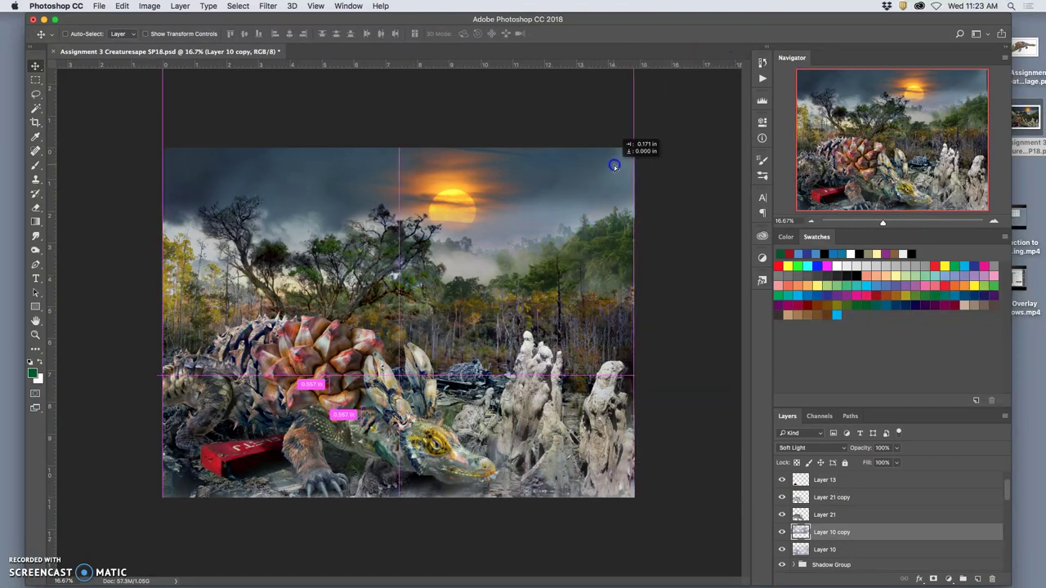
pyautogui.click(781, 531)
pyautogui.click(782, 532)
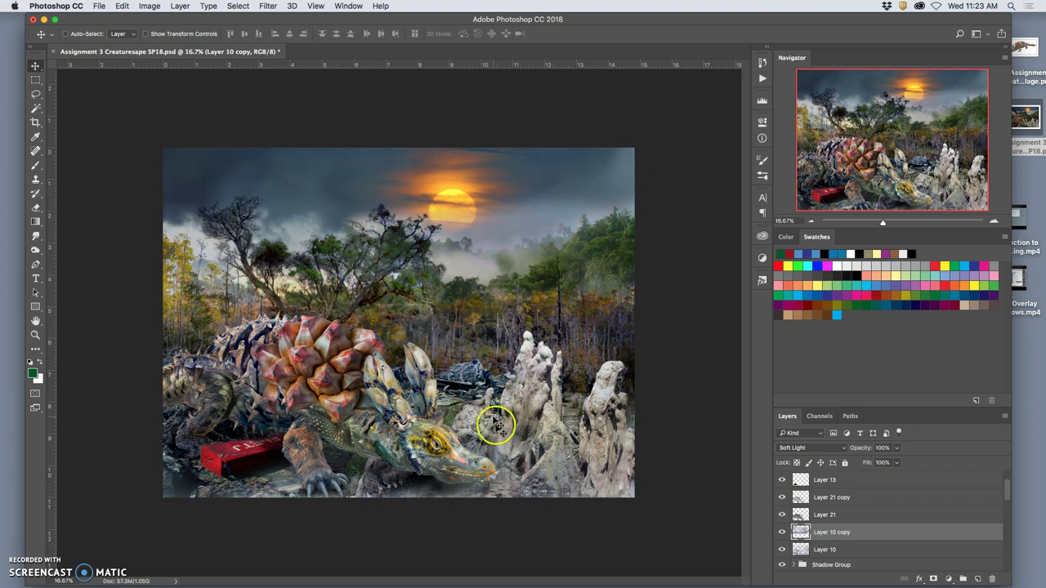
# - Lower the opacity of Layer 10 and Layer 10 copy to 66%
pyautogui.click(843, 550)
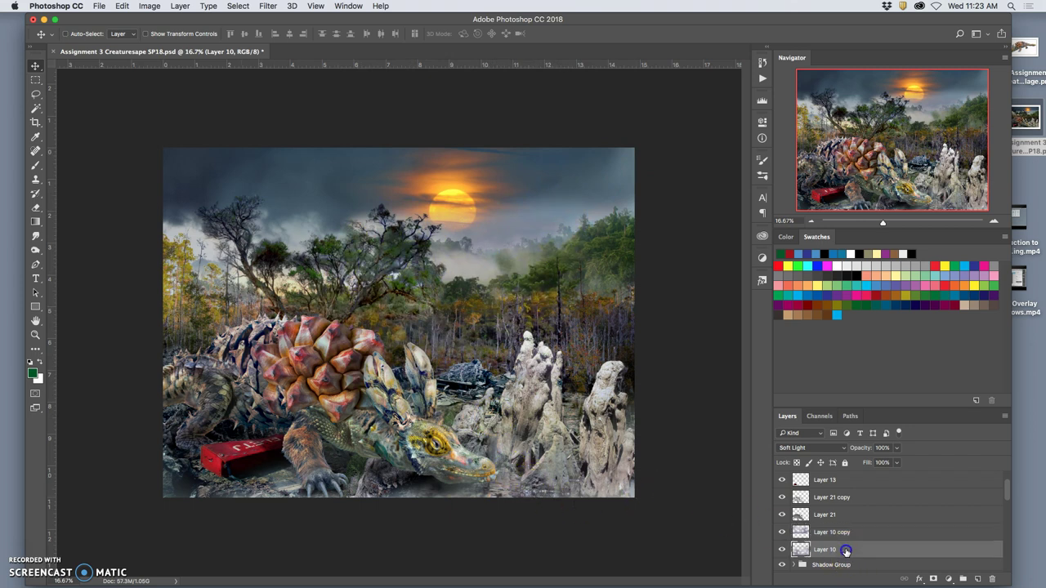
pyautogui.click(895, 448)
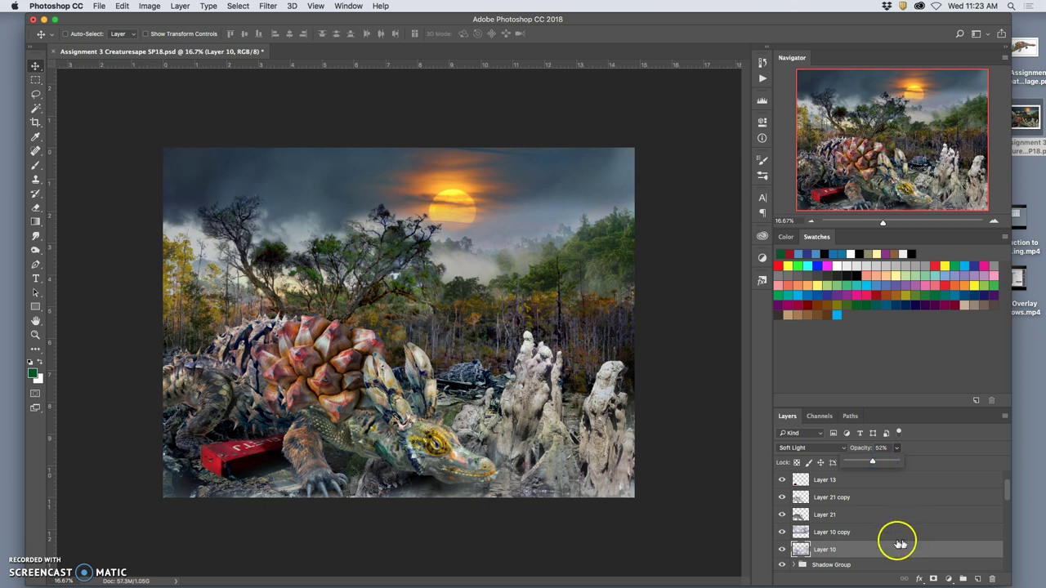
pyautogui.click(844, 533)
pyautogui.click(895, 448)
pyautogui.moveTo(898, 462); pyautogui.dragTo(885, 463)
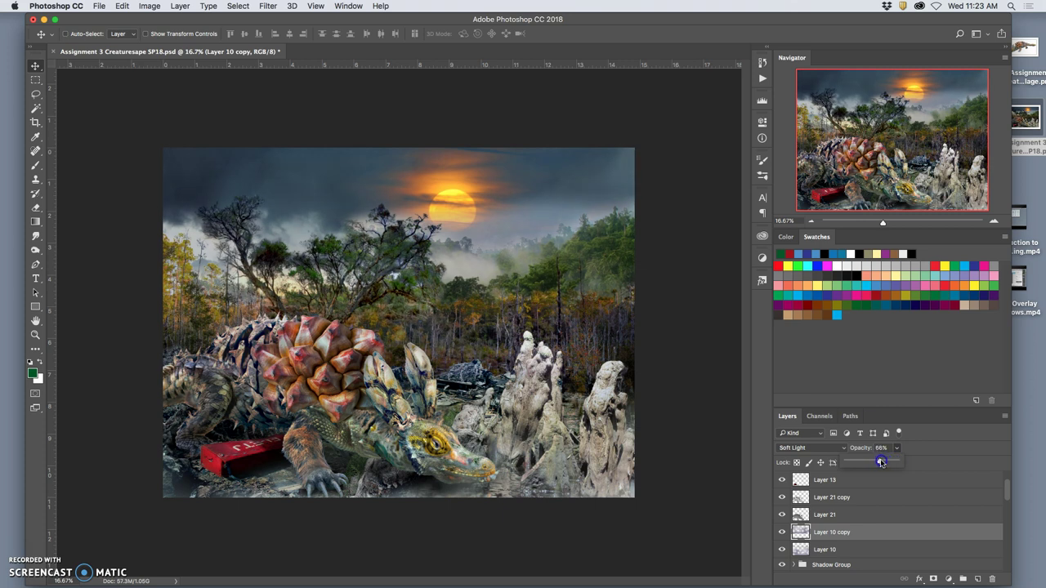
pyautogui.click(859, 546)
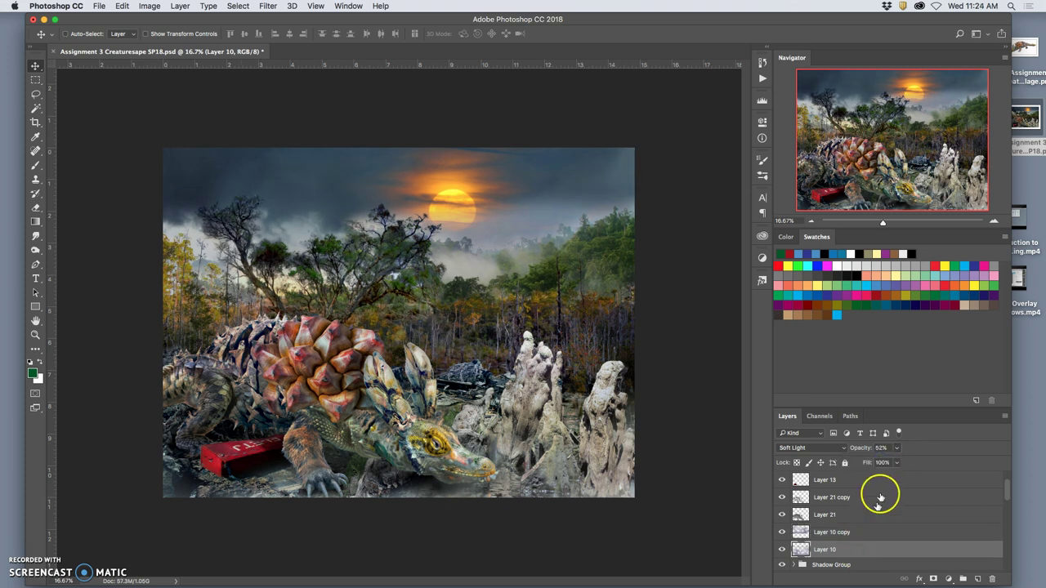
pyautogui.click(896, 448)
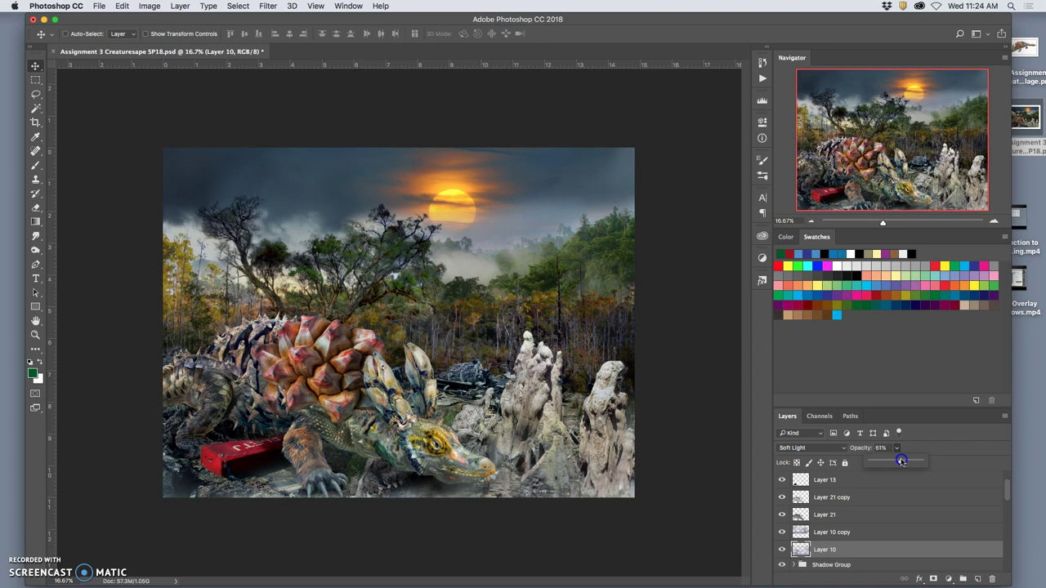
pyautogui.click(866, 532)
pyautogui.click(897, 448)
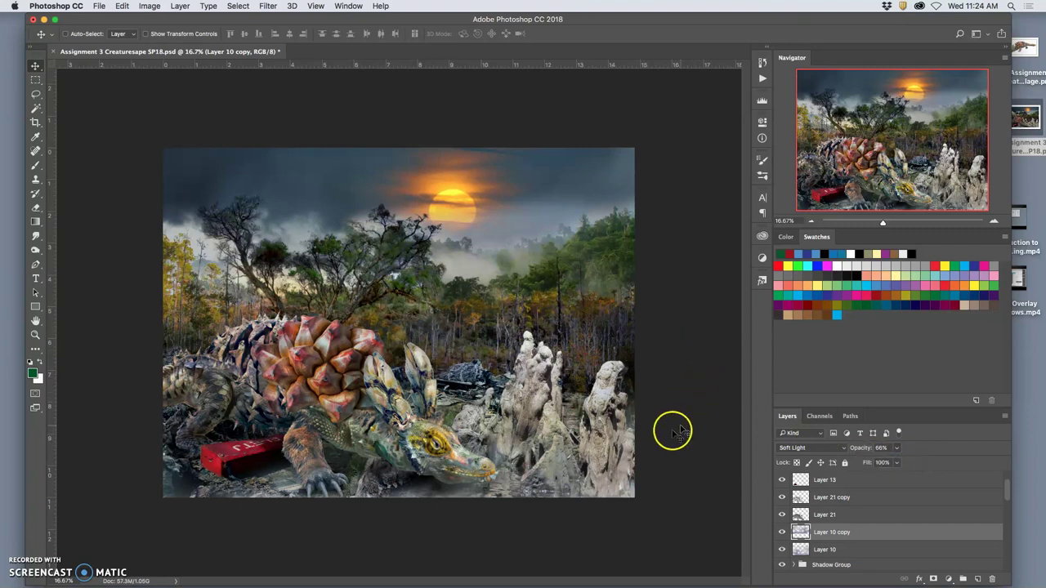
# - Toggle Layer 21, Layer 21 copy and Layer 10 to check their effects, then select Layer 10
pyautogui.click(782, 514)
pyautogui.click(782, 515)
pyautogui.click(782, 498)
pyautogui.click(782, 498)
pyautogui.click(782, 549)
pyautogui.click(781, 550)
pyautogui.click(824, 549)
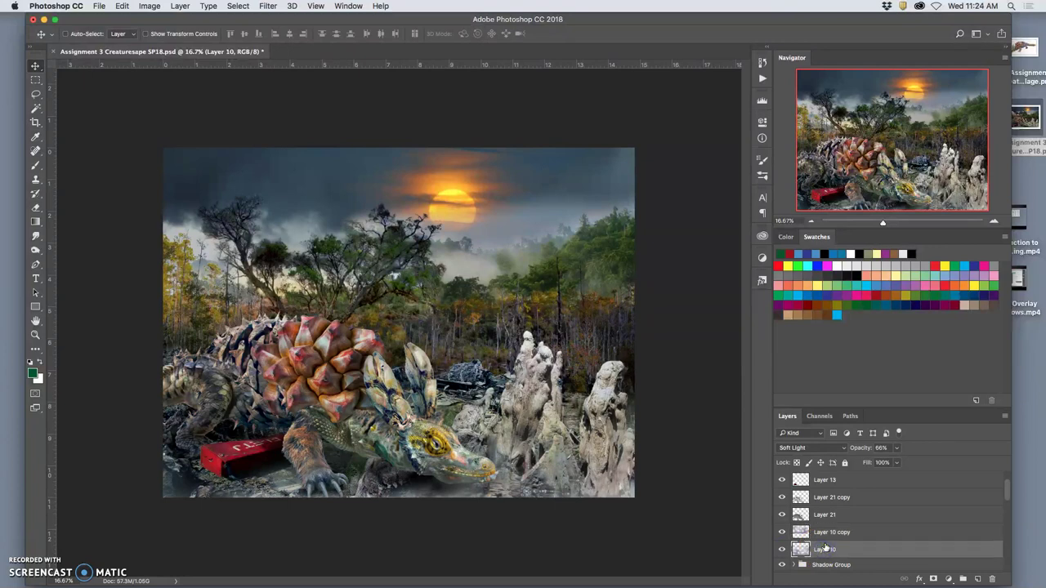
# - Erase Layer 10's texture from over the creature's snout, neck and shoulder
pyautogui.click(35, 207)
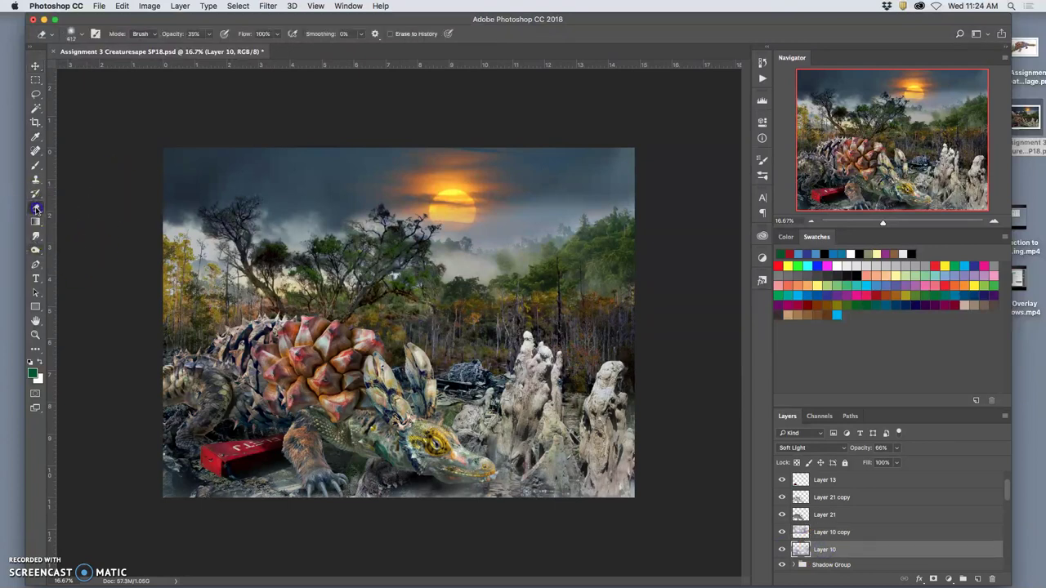
pyautogui.moveTo(466, 464); pyautogui.dragTo(443, 446)
pyautogui.moveTo(402, 417)
pyautogui.mouseDown()
pyautogui.moveTo(417, 386)
pyautogui.moveTo(351, 401)
pyautogui.moveTo(279, 354)
pyautogui.moveTo(238, 380)
pyautogui.moveTo(257, 404)
pyautogui.moveTo(321, 434)
pyautogui.mouseUp()
# - Toggle Layer 21 and Layer 21 copy visibility to compare, then select Layer 21 copy
pyautogui.click(783, 515)
pyautogui.click(783, 515)
pyautogui.click(809, 515)
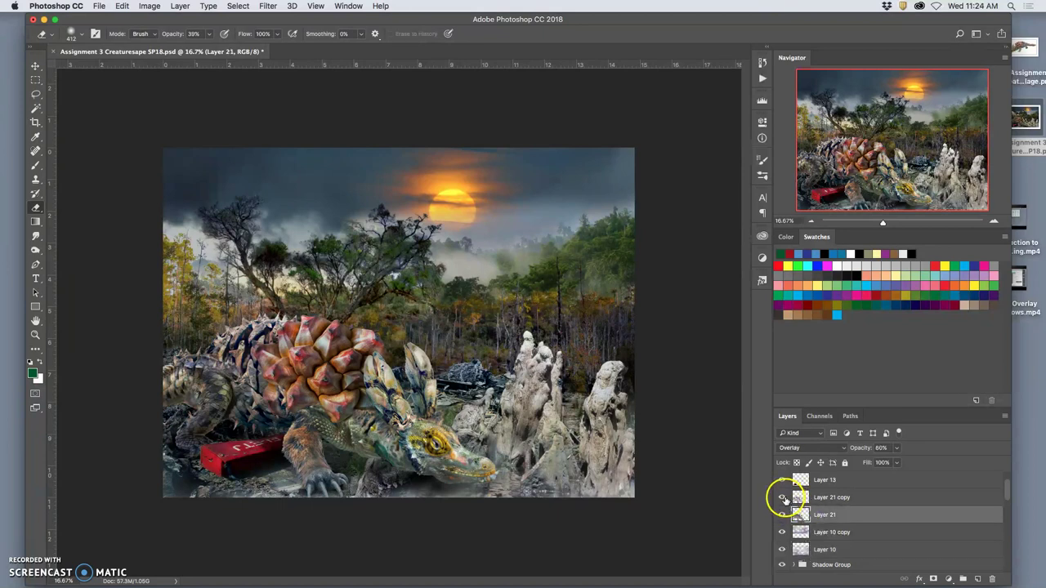
pyautogui.click(782, 497)
pyautogui.click(782, 497)
pyautogui.click(812, 498)
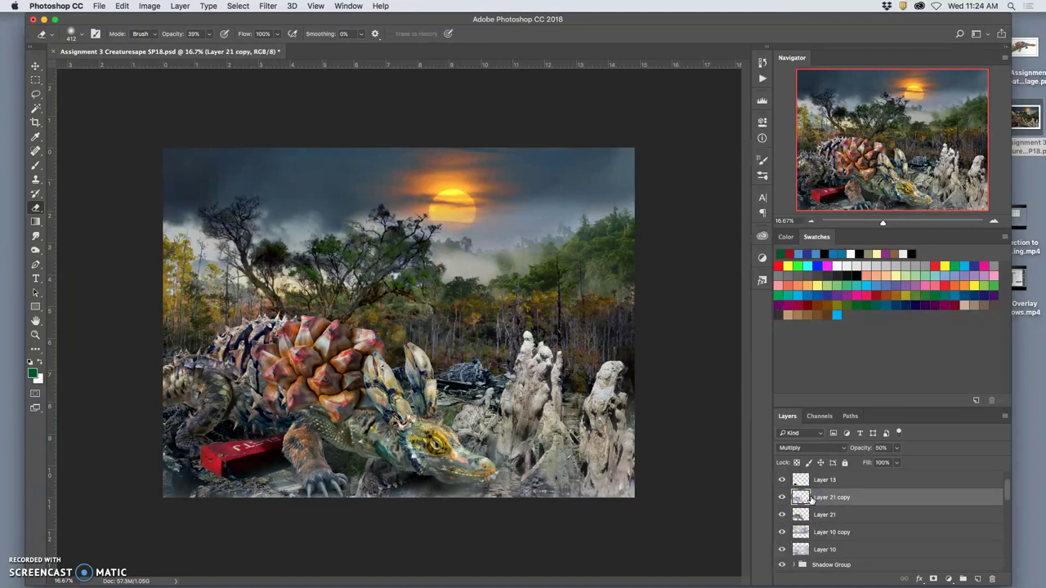